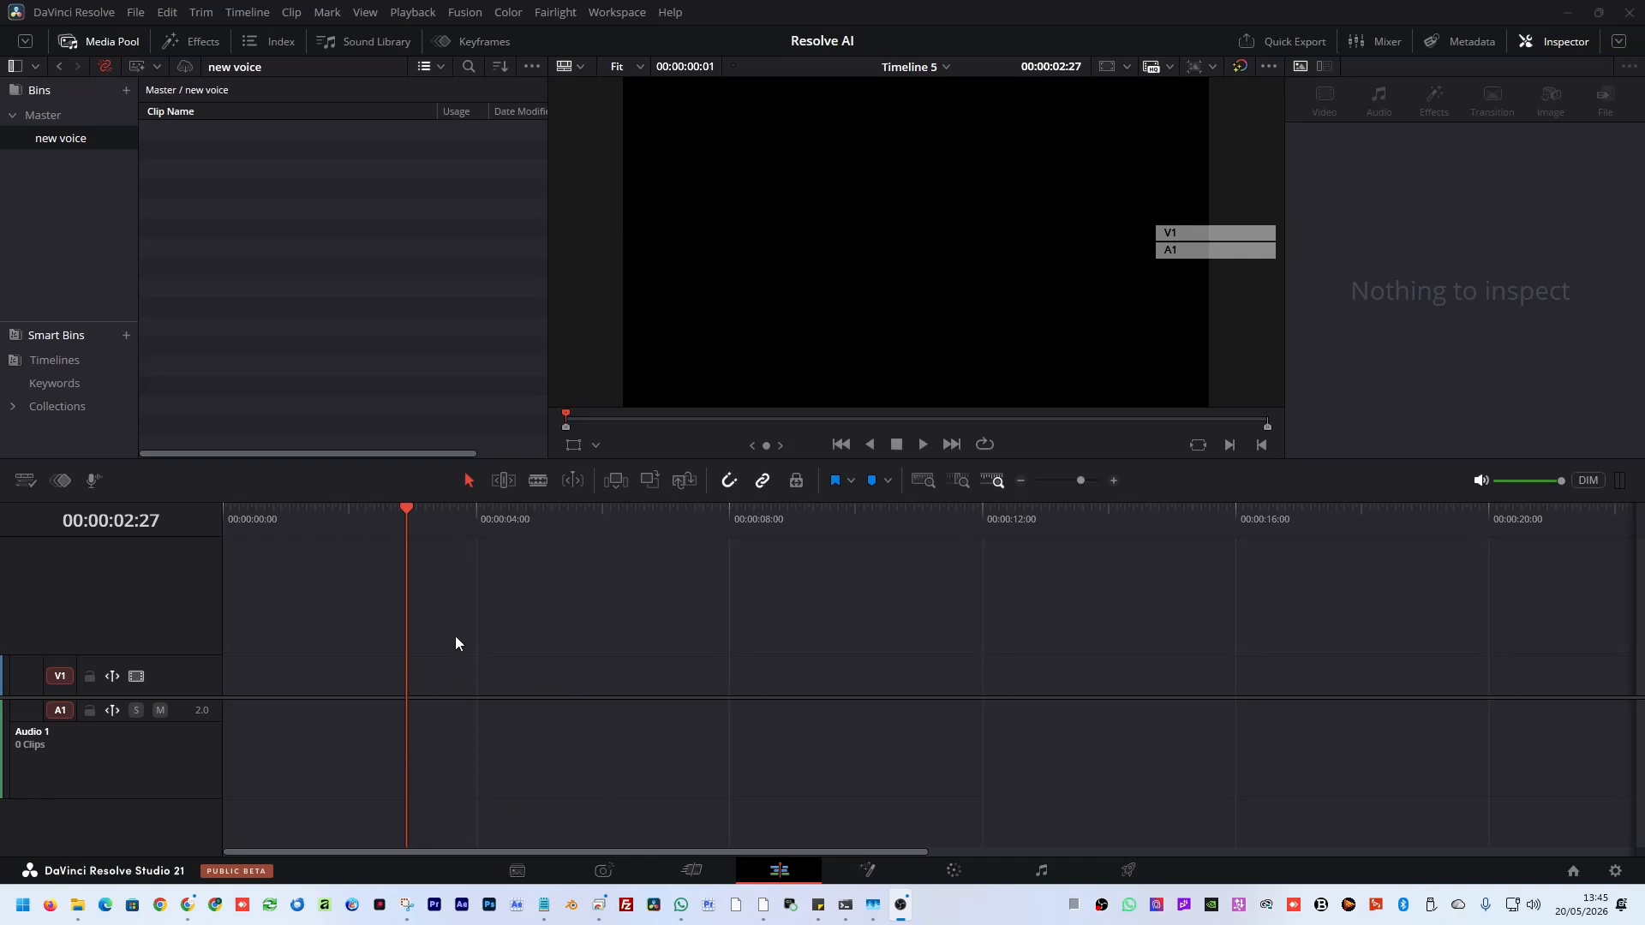
Open the Speech Generator from the AI tools and enable Add to Timeline.
click(248, 12)
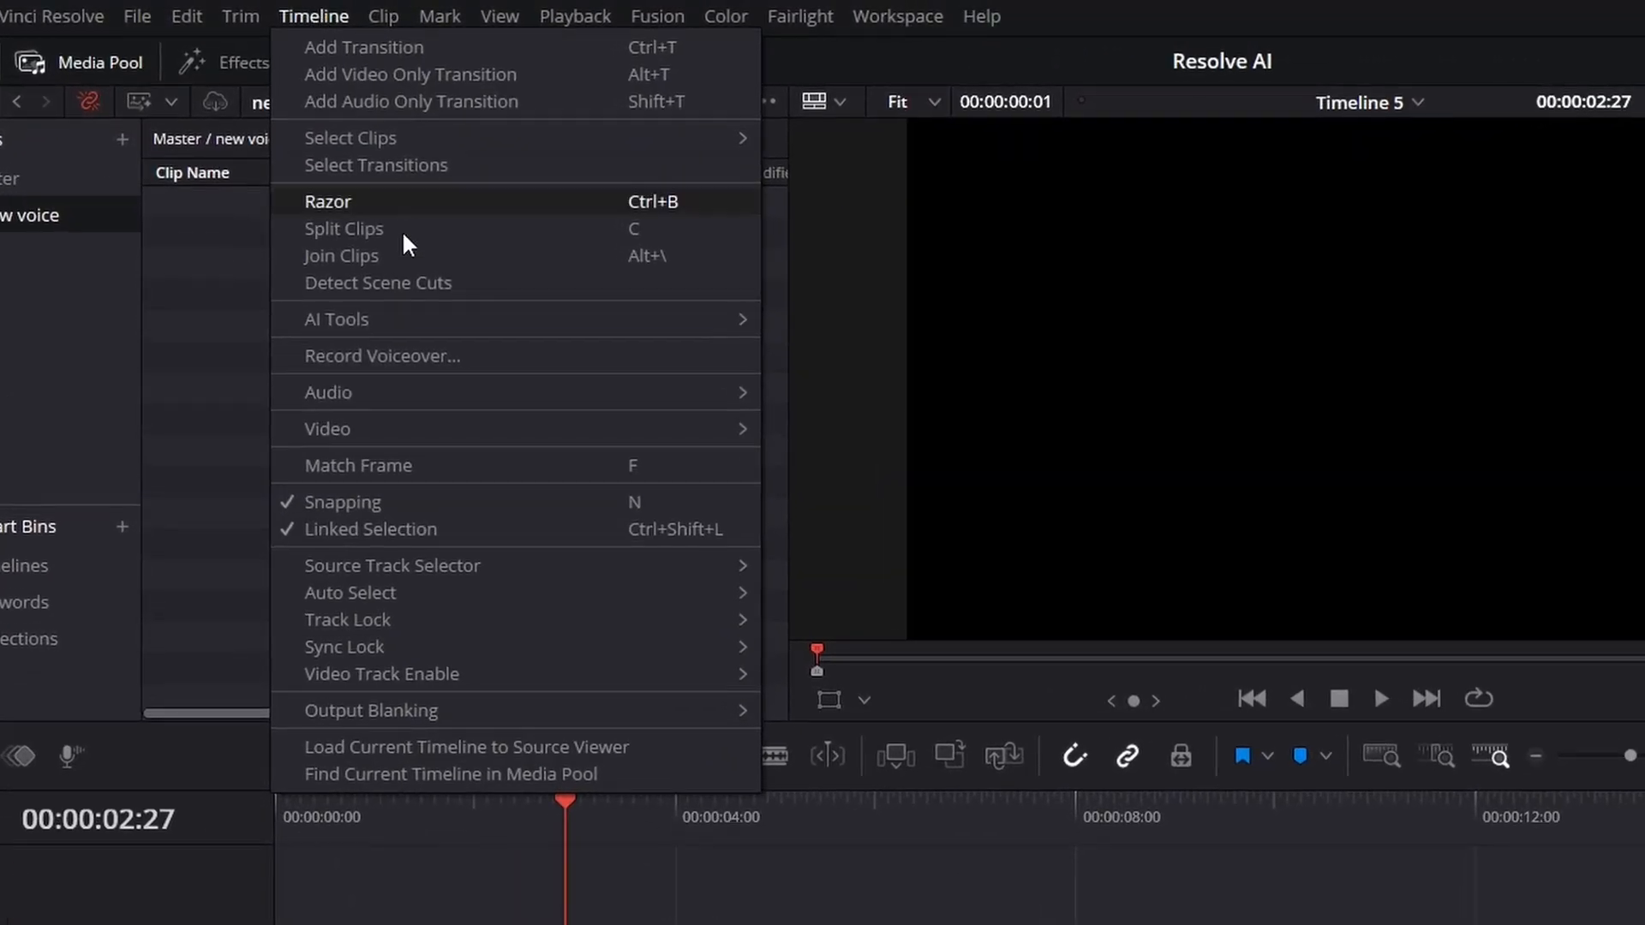
mouse_move(371, 323)
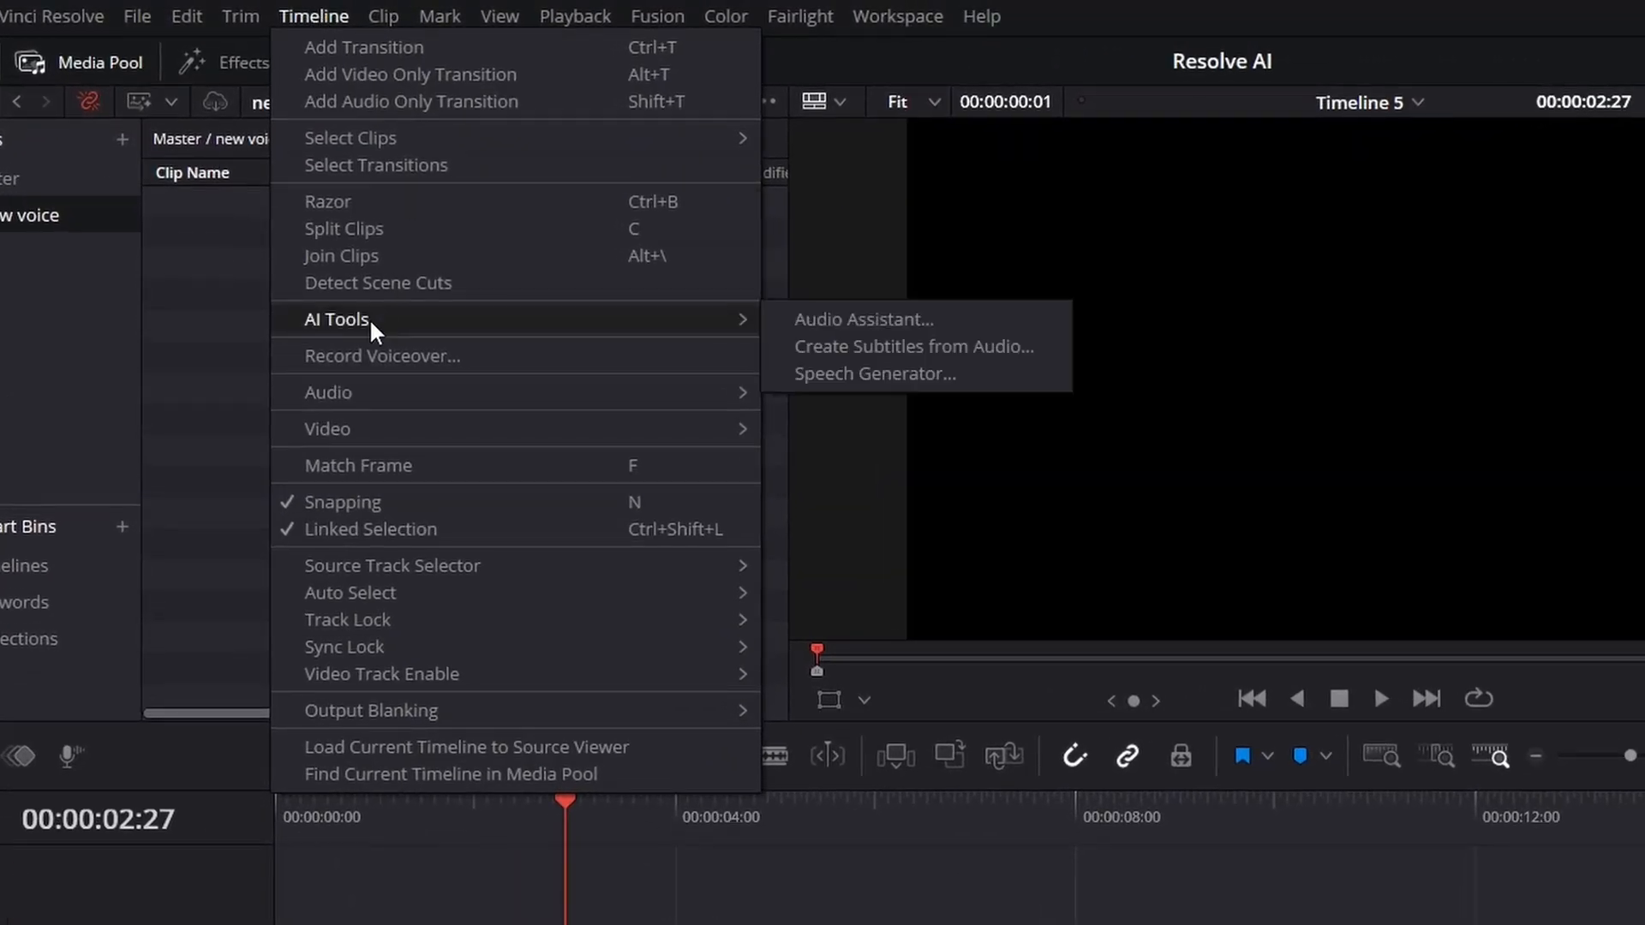
click(933, 377)
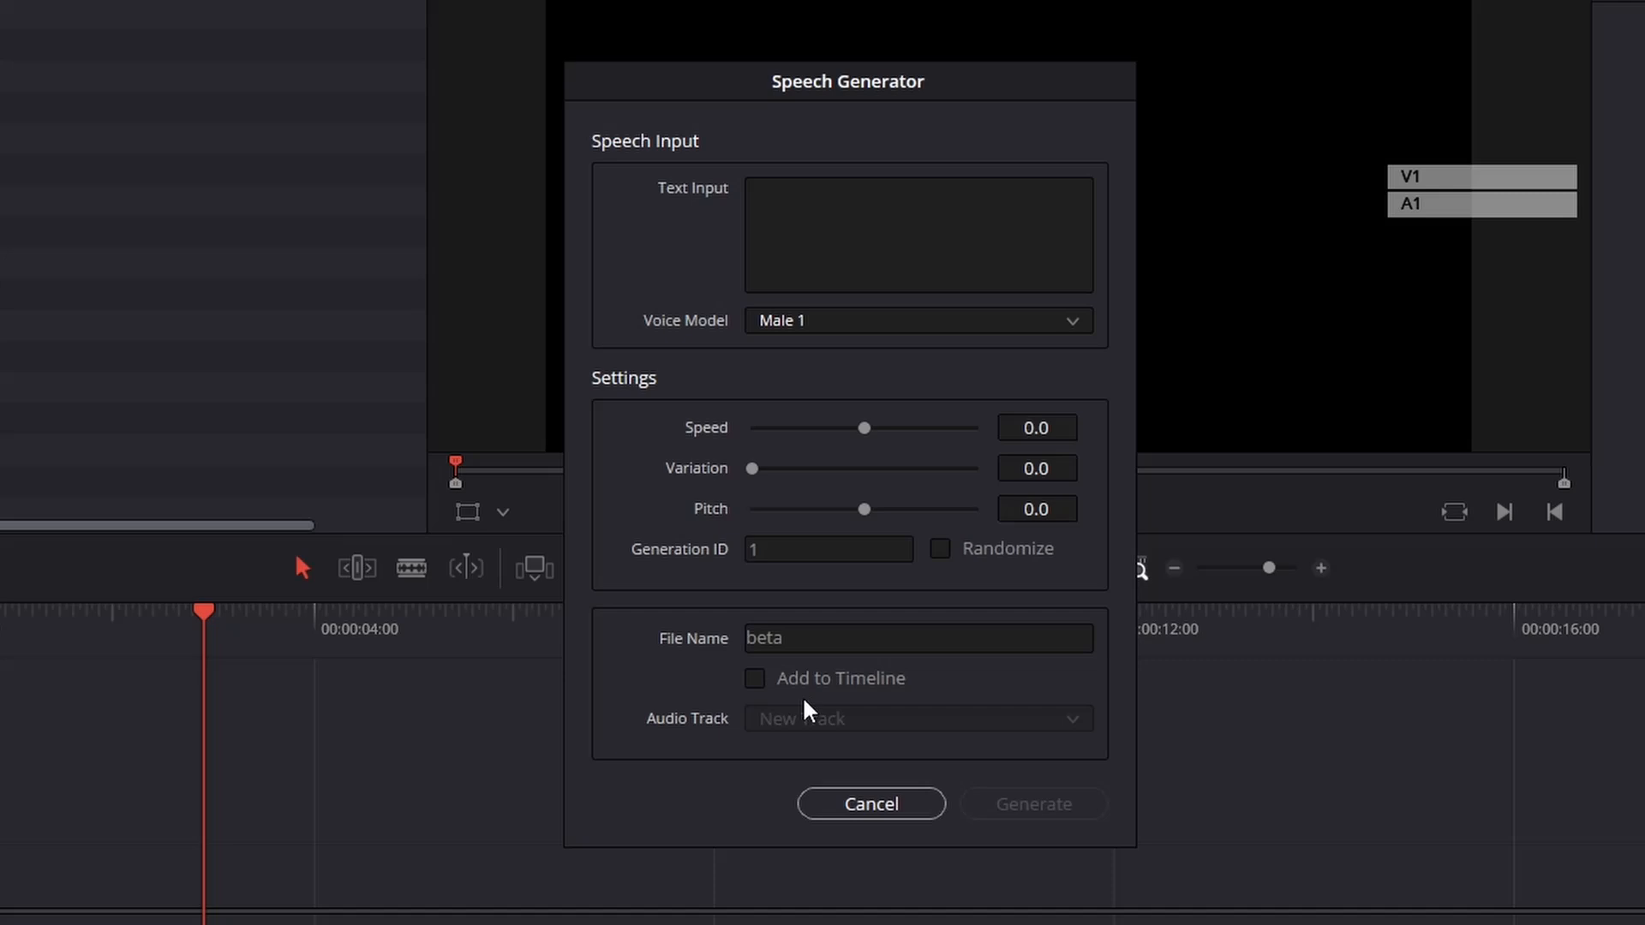
click(806, 679)
Paste the introduction script about generating speech in DaVinci Resolve 21 into the text input.
click(697, 647)
click(792, 204)
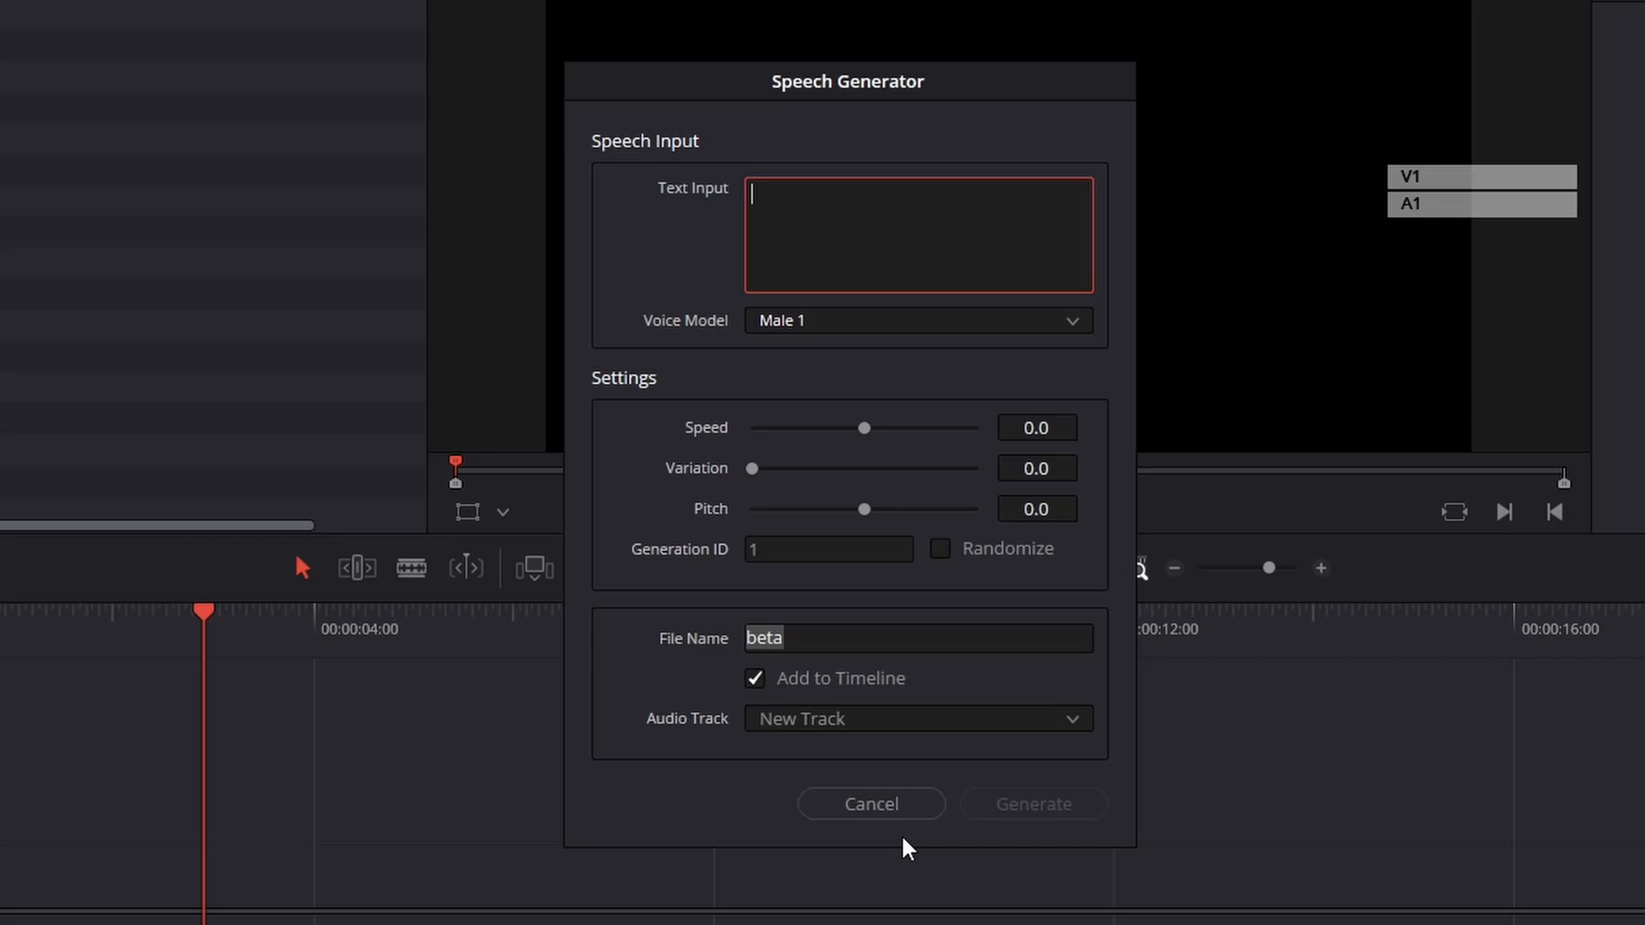
text(Hello, David Clarke here from DVC Training and today I'm going to be looking at a beta feature of DaVinci Resolve 21, which has already come in very handy for me: Generating Speech.)
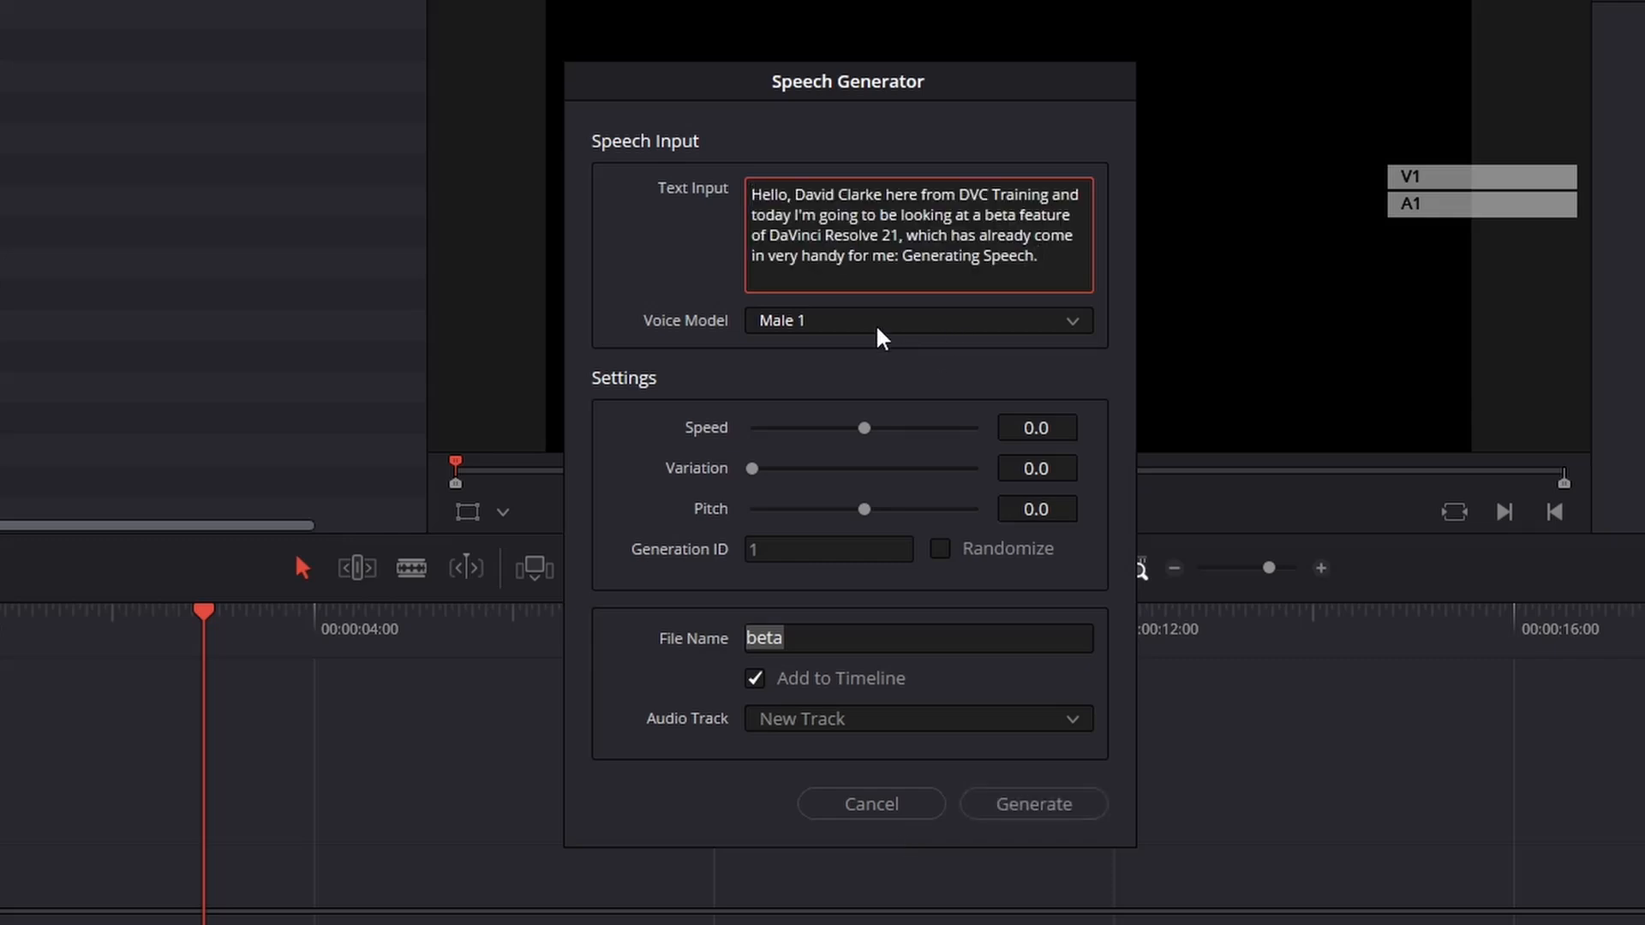
Set the voice model to Custom Voice and load the sample voice recording WAV file as its source.
click(854, 322)
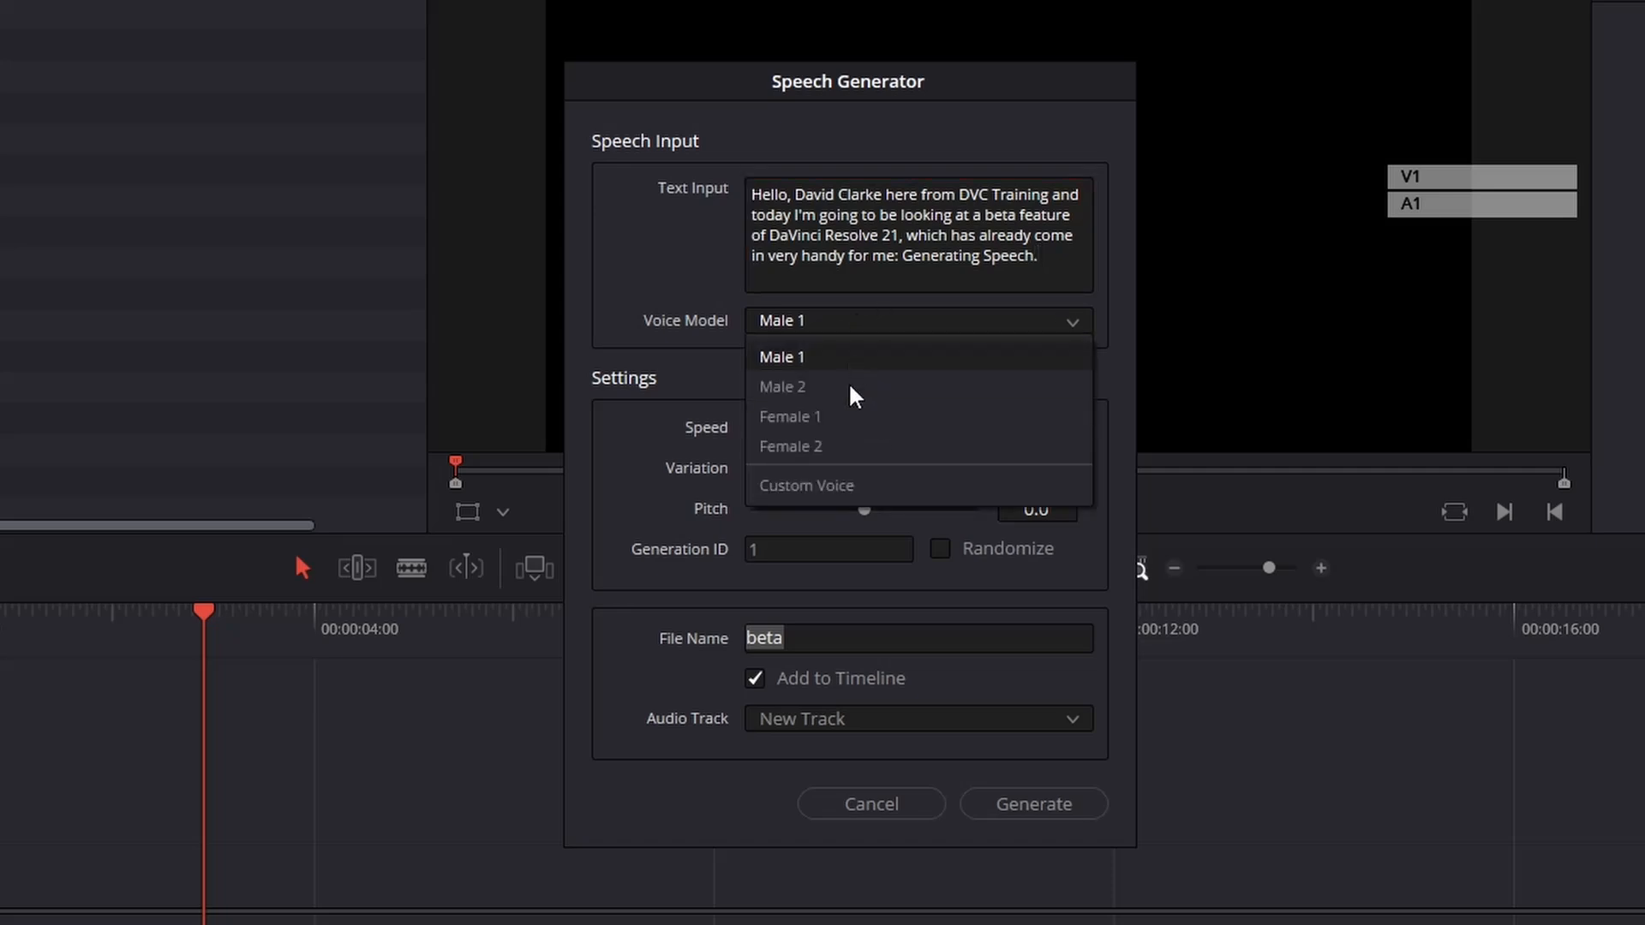
click(862, 486)
click(794, 401)
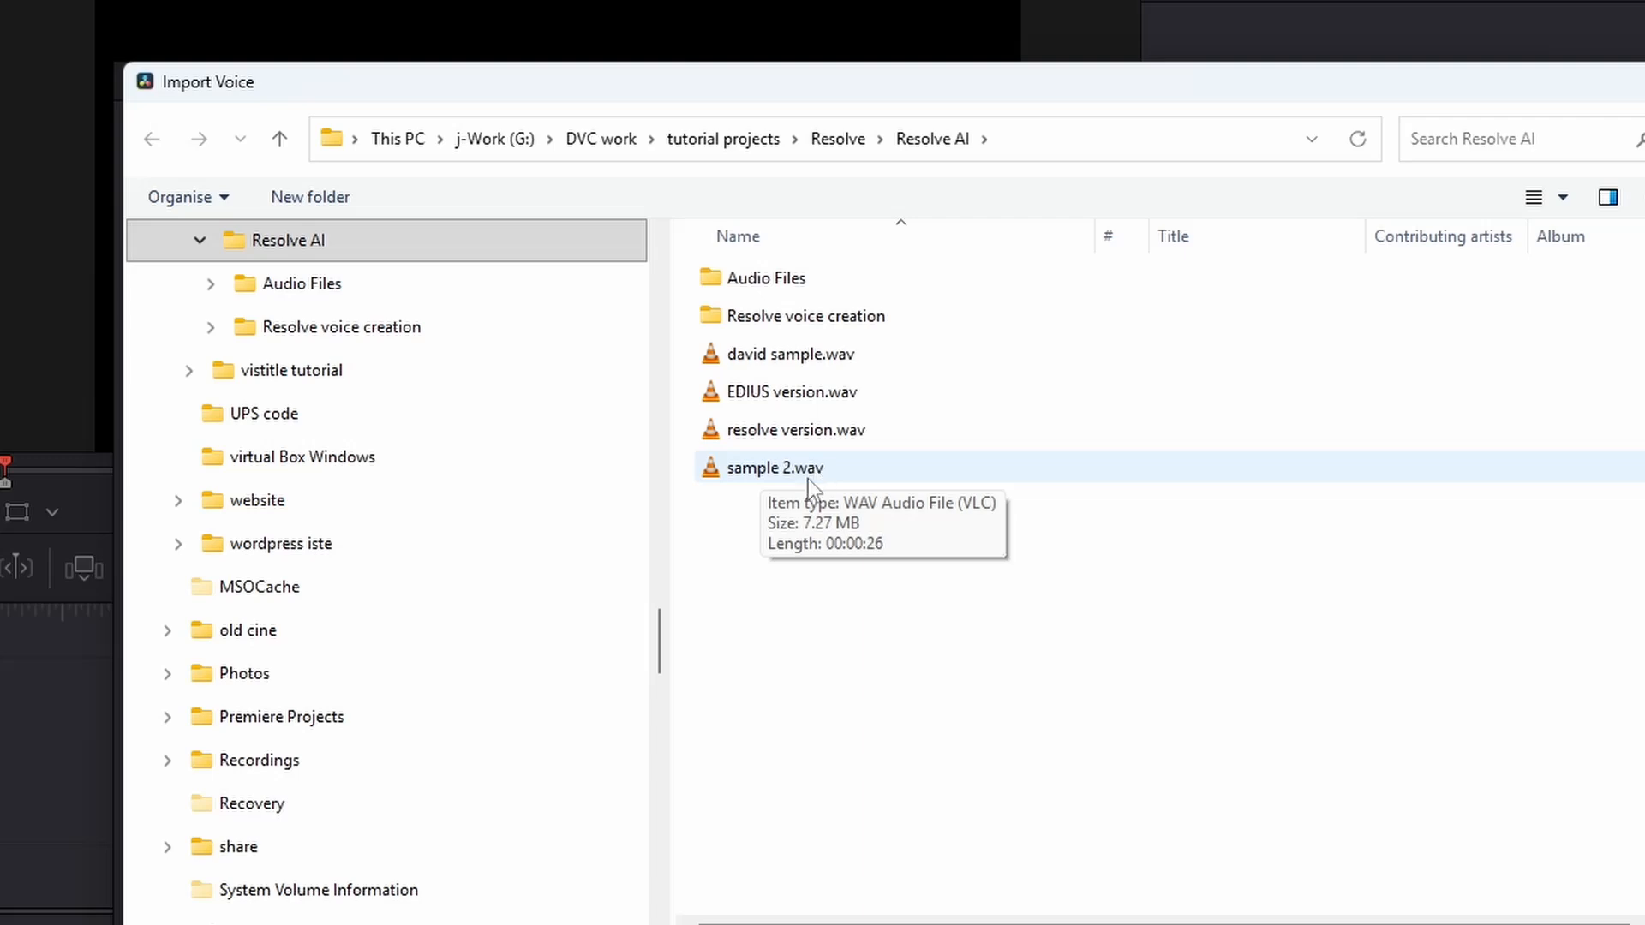
click(801, 360)
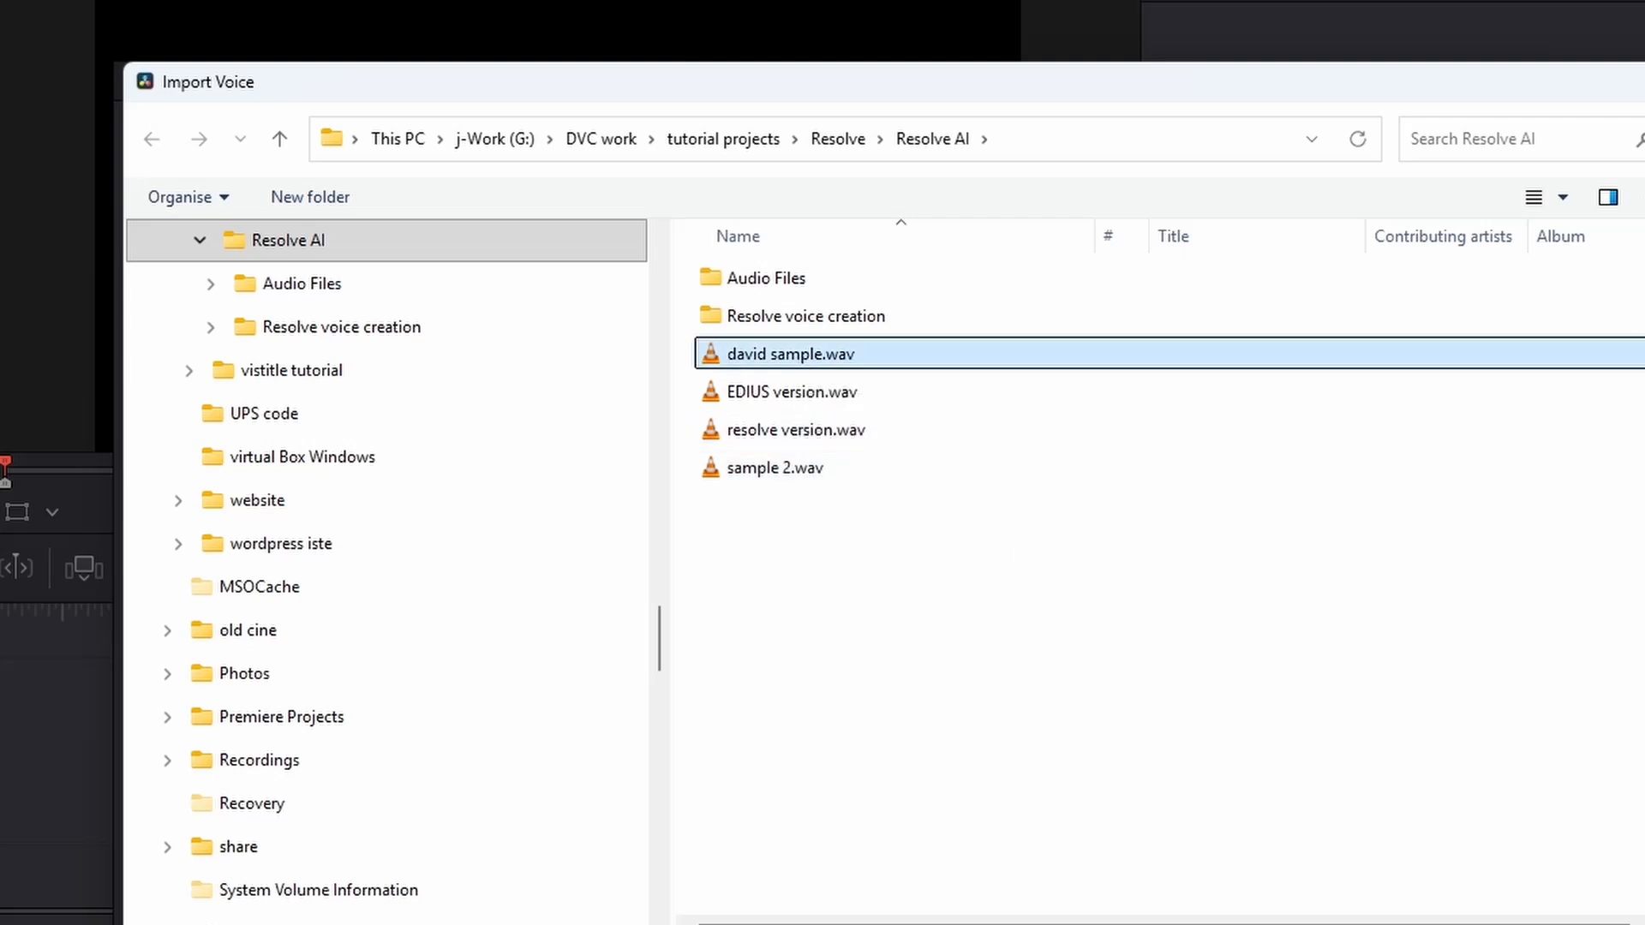
click(1644, 924)
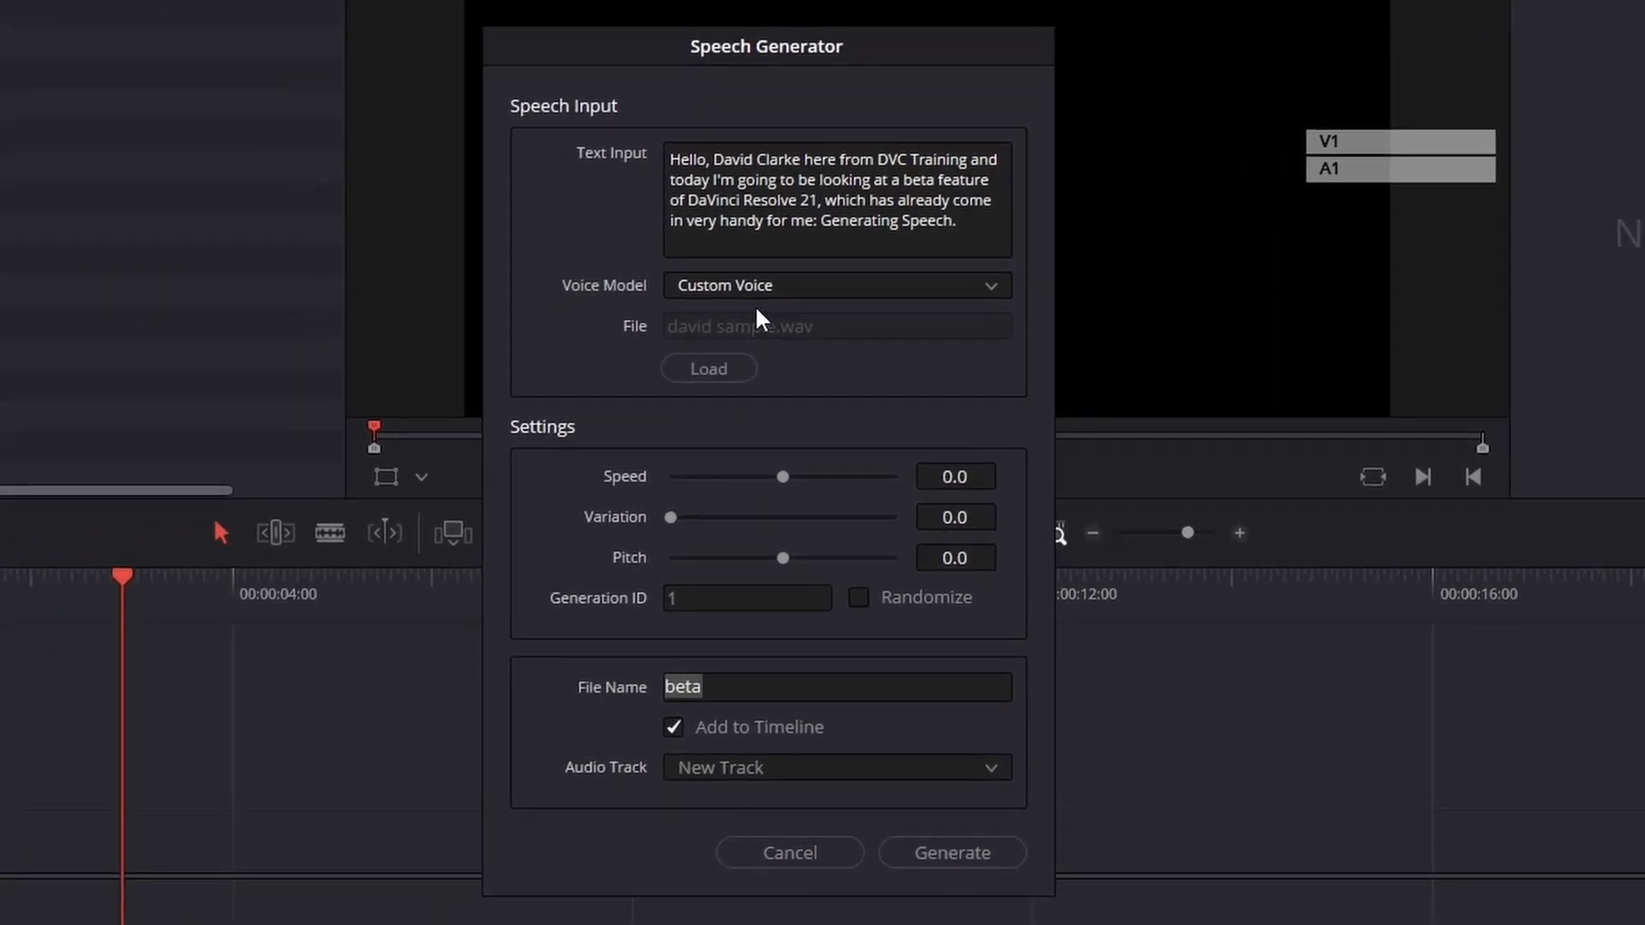
Set the file name to hello with Add to Timeline turned off, and generate the speech.
text(hello)
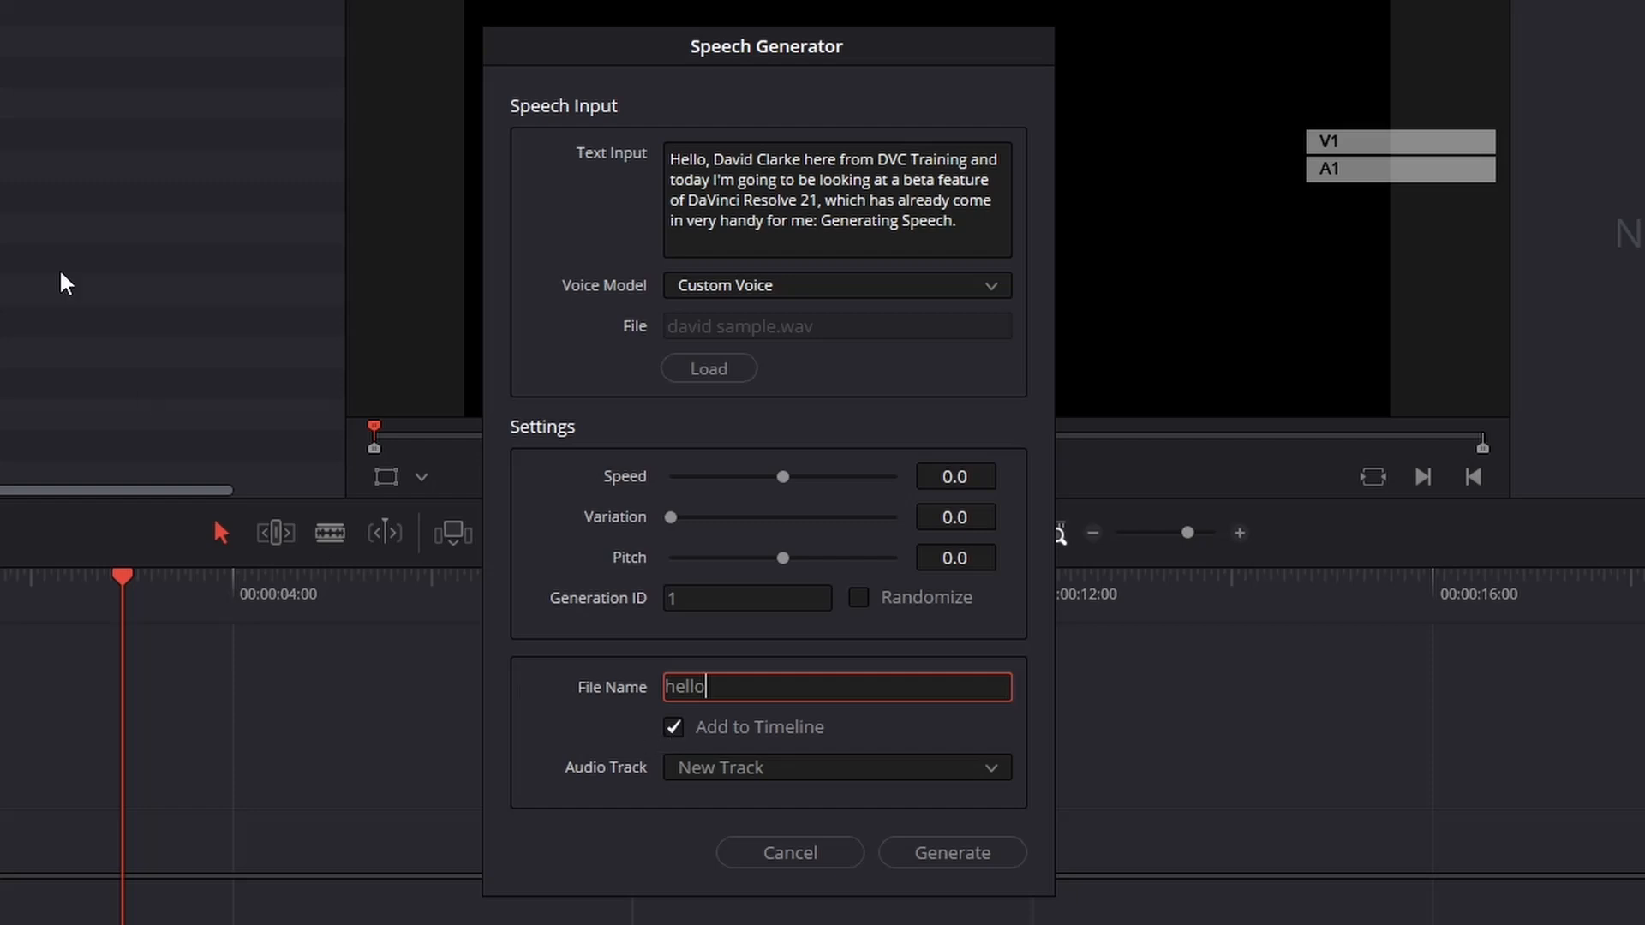
click(674, 727)
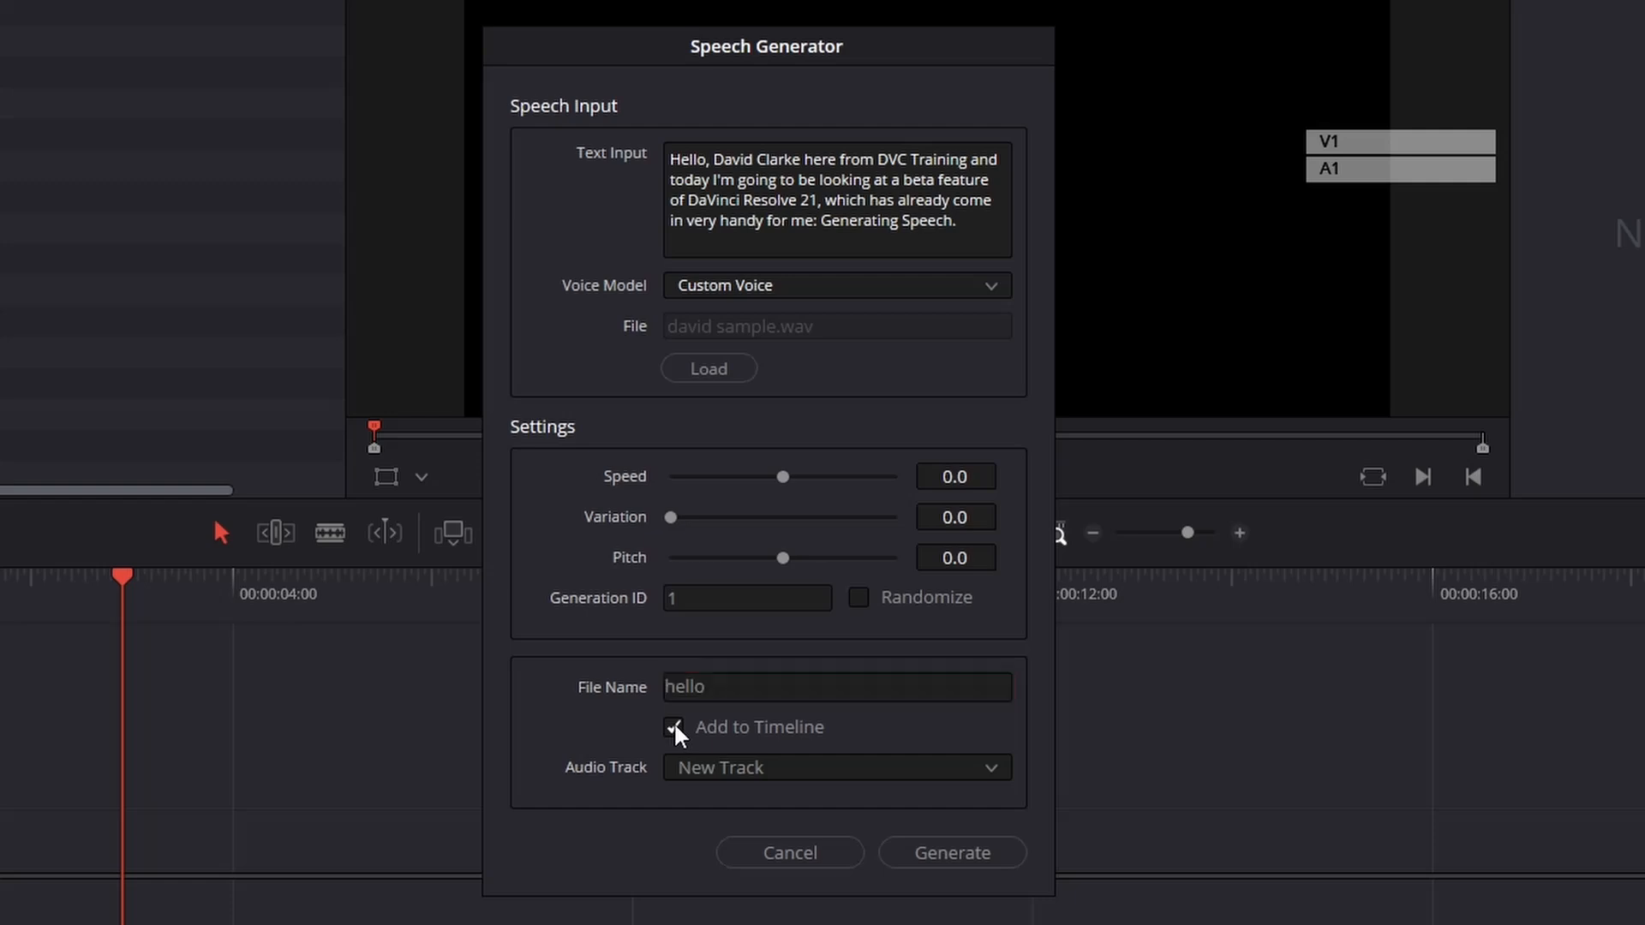
click(985, 859)
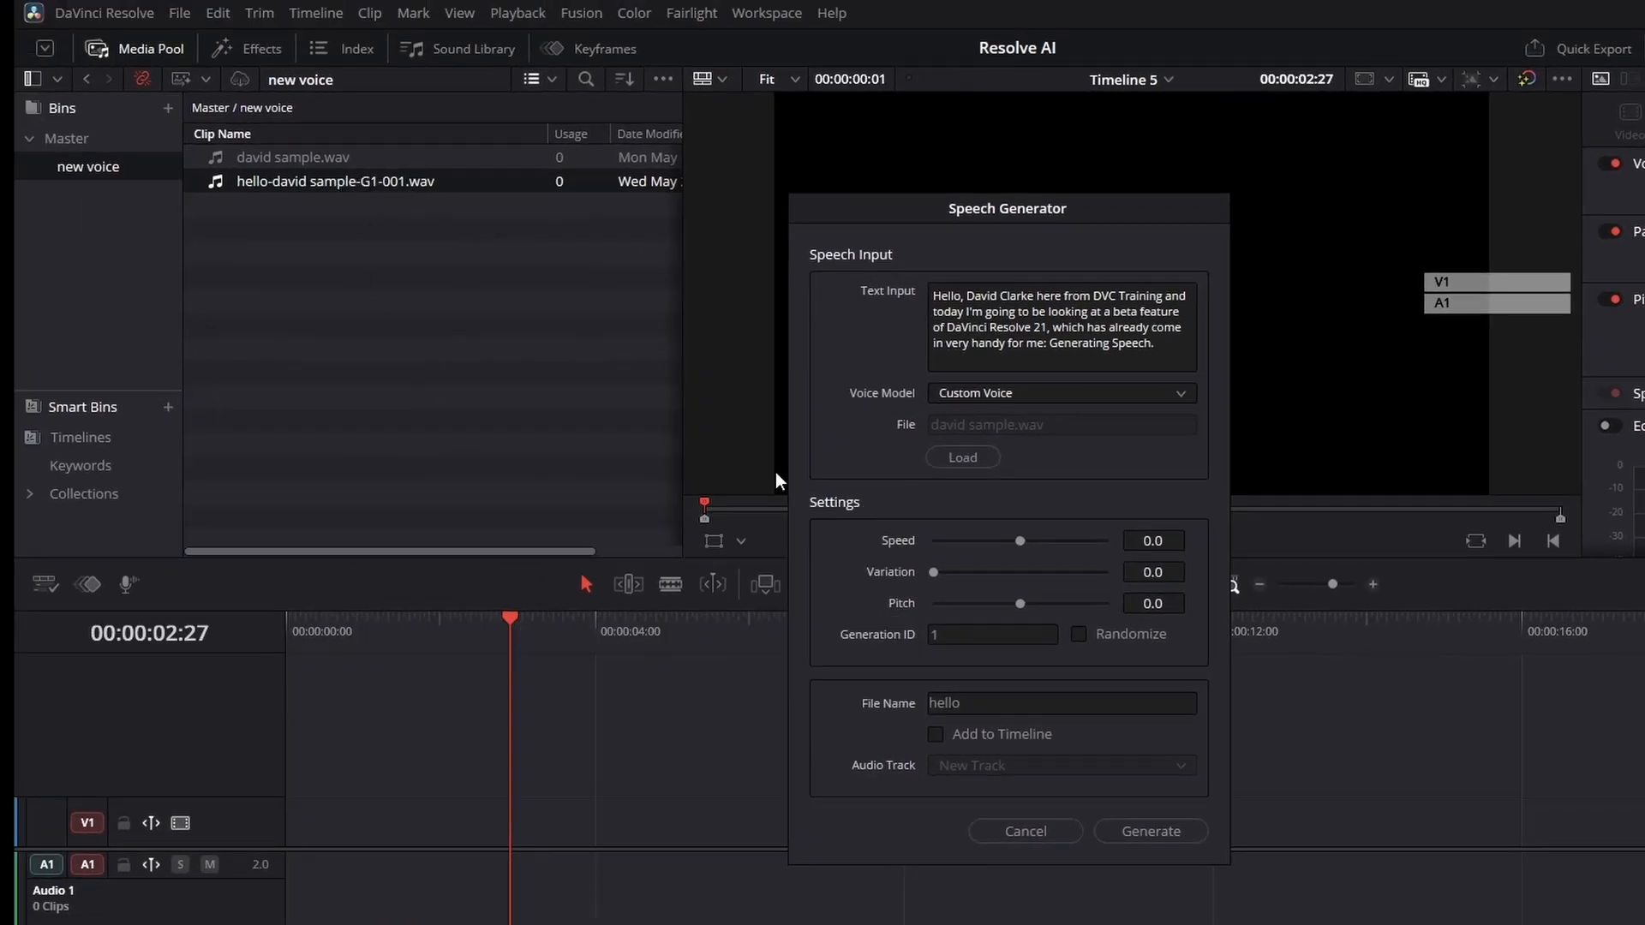
Close the Speech Generator and play the first generated clip in the viewer.
click(1032, 836)
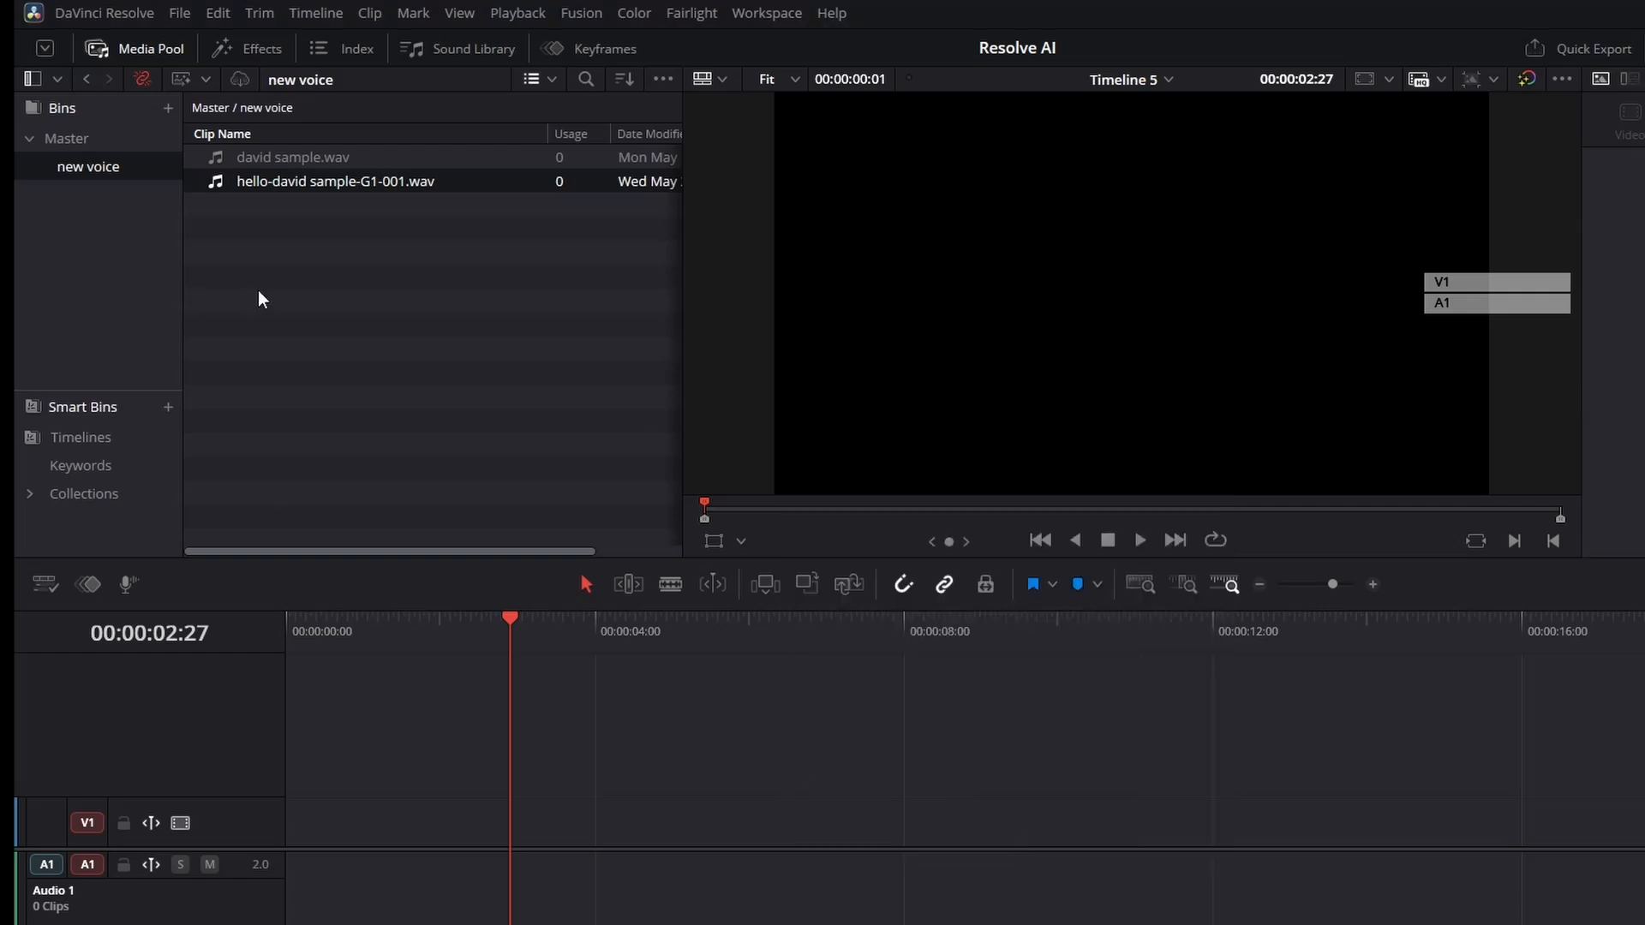
double_click(208, 177)
key(space)
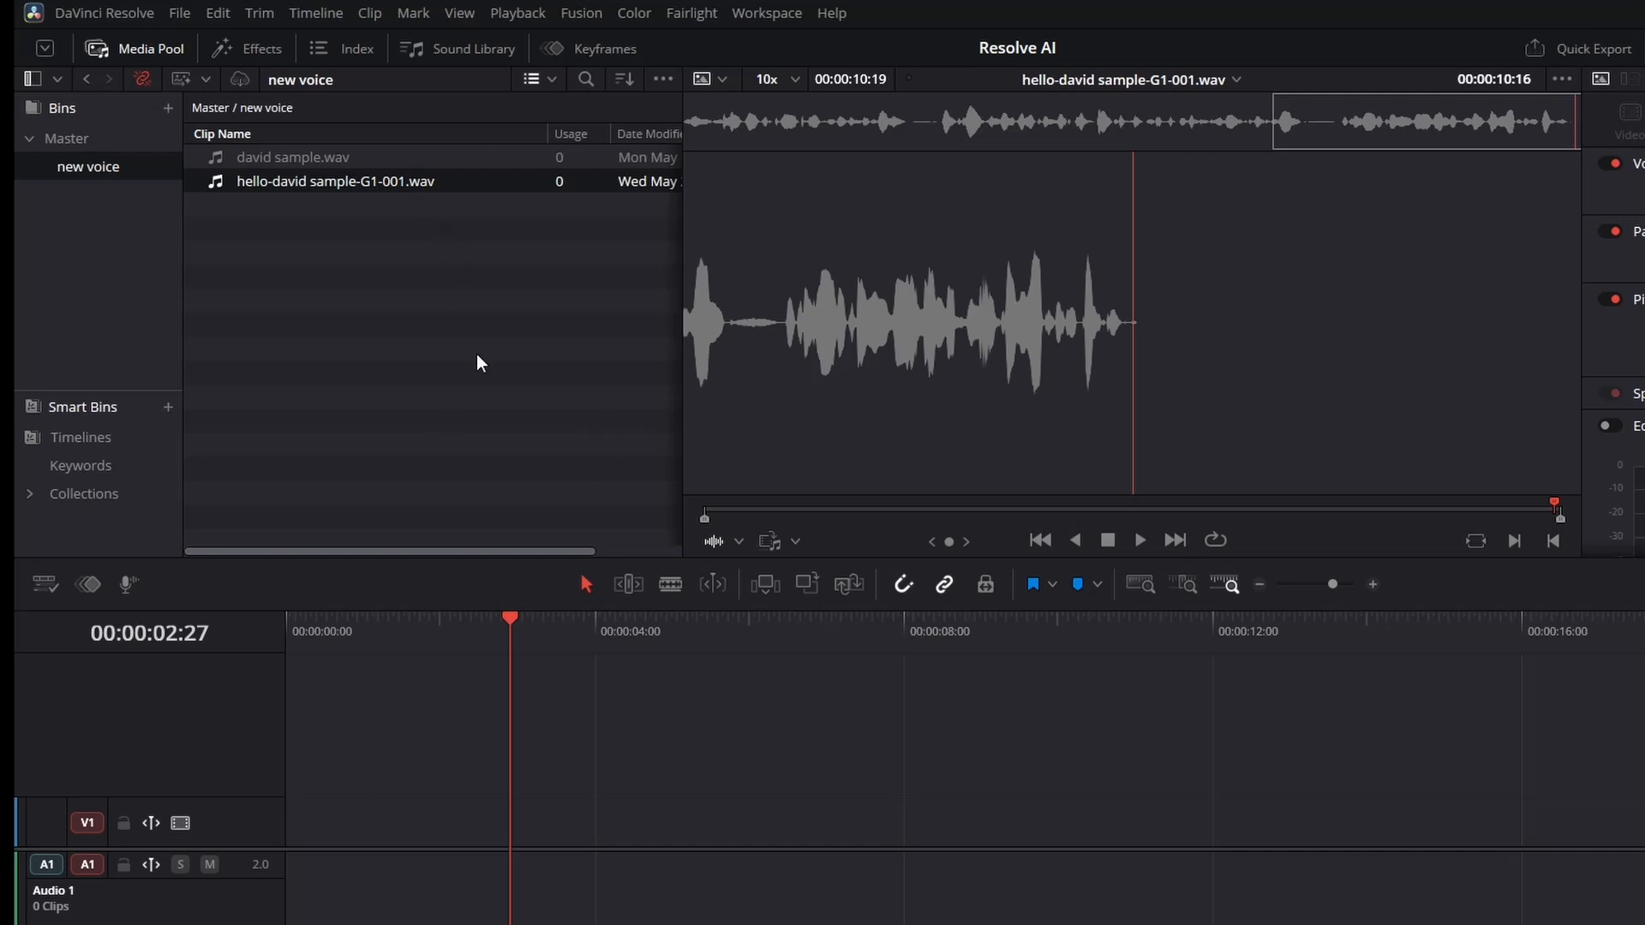
Reopen the Speech Generator, raise Variation to 0.1, generate a new take, and close the dialog.
click(316, 13)
mouse_move(378, 247)
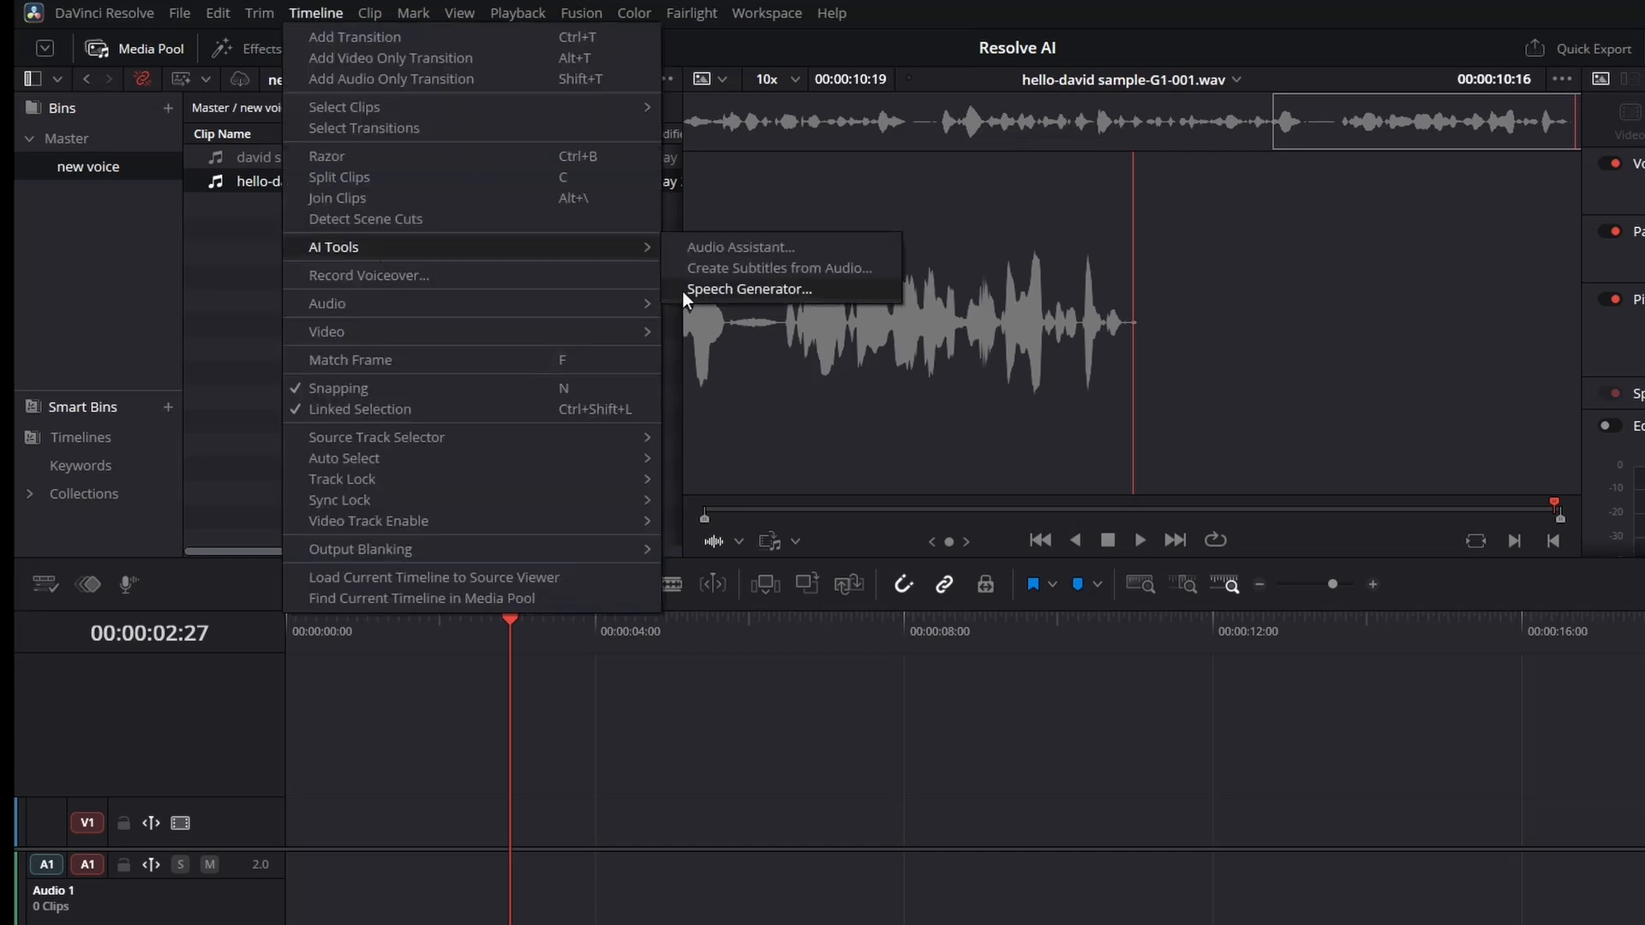
click(687, 283)
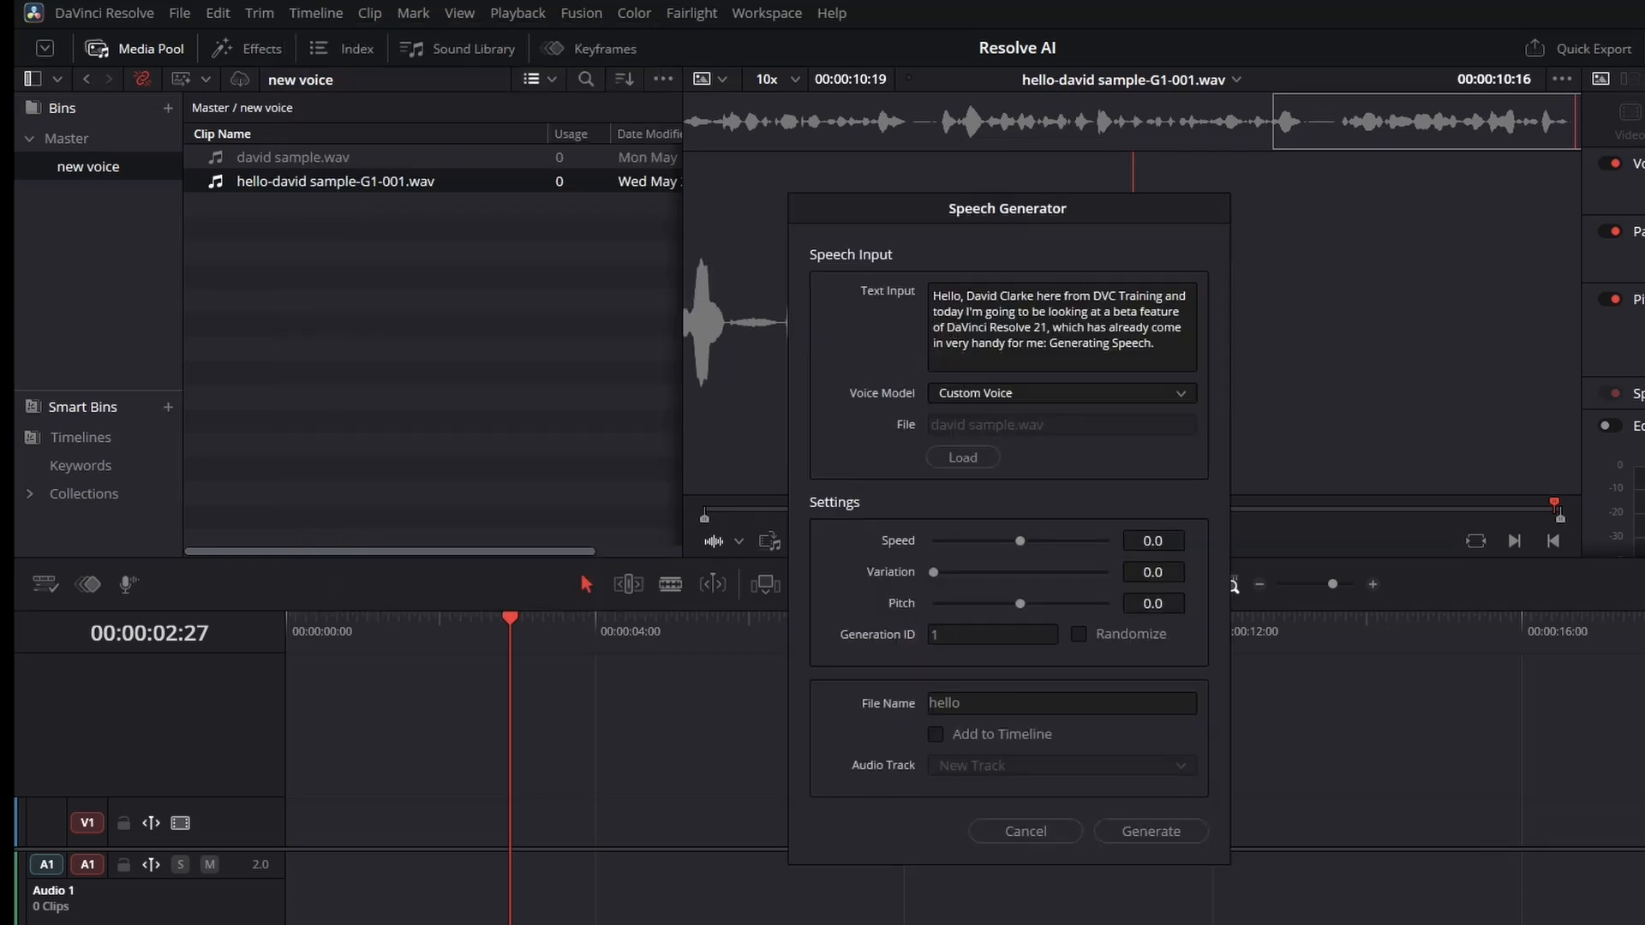
drag(936, 572, 943, 573)
click(1147, 826)
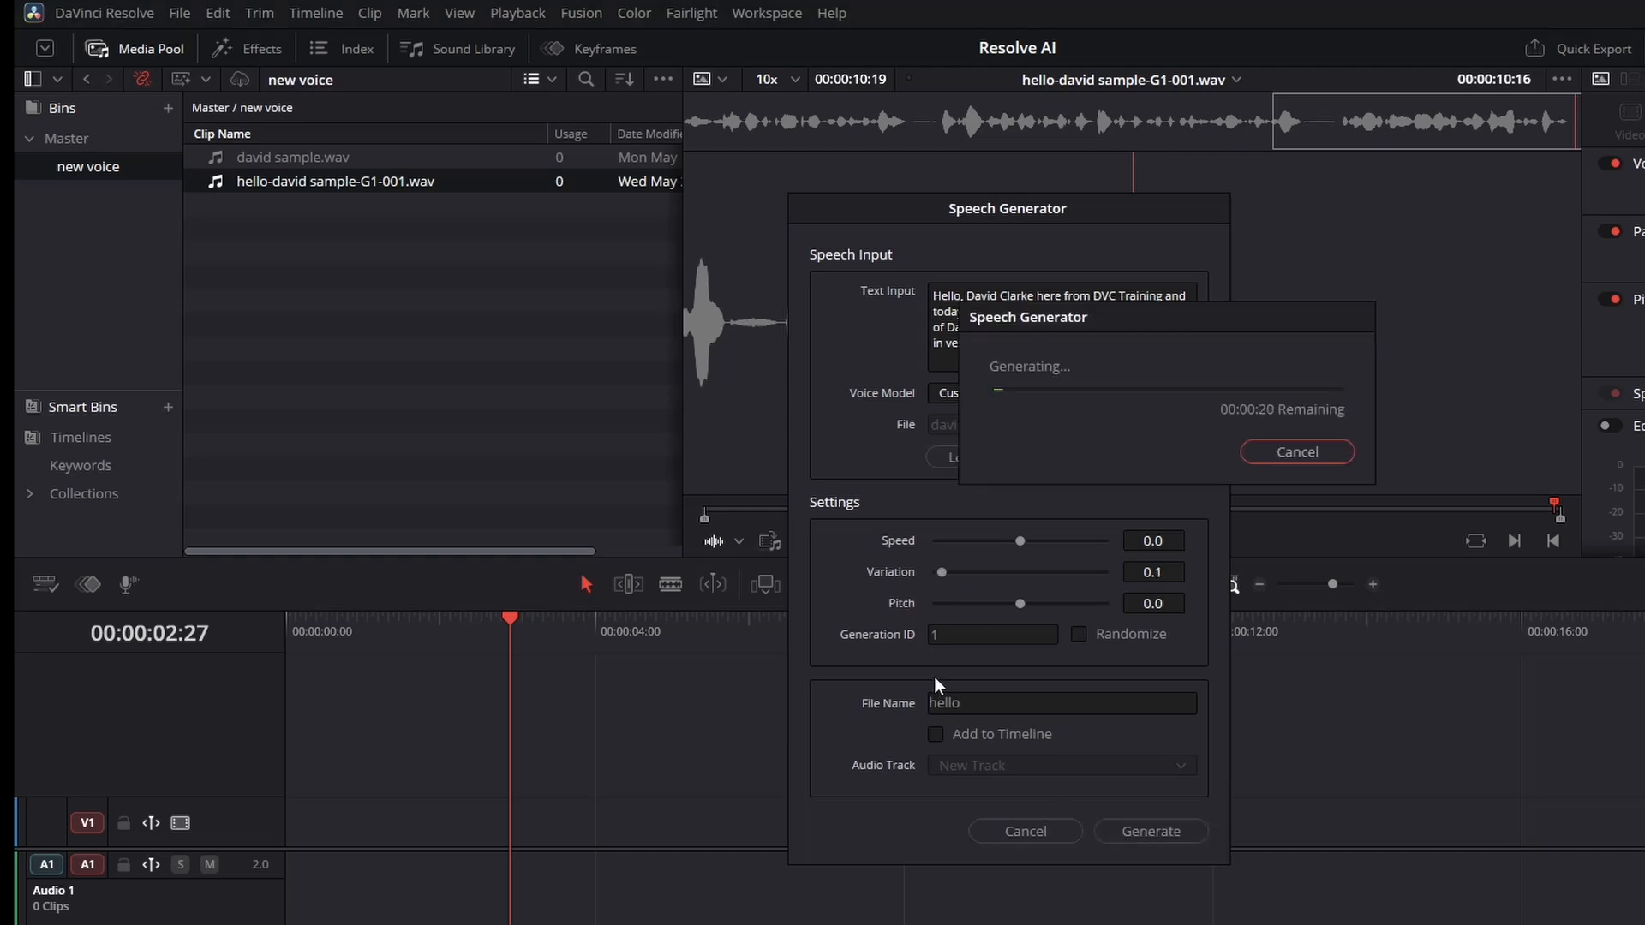
click(1005, 830)
Play the second generated clip in the viewer.
click(232, 208)
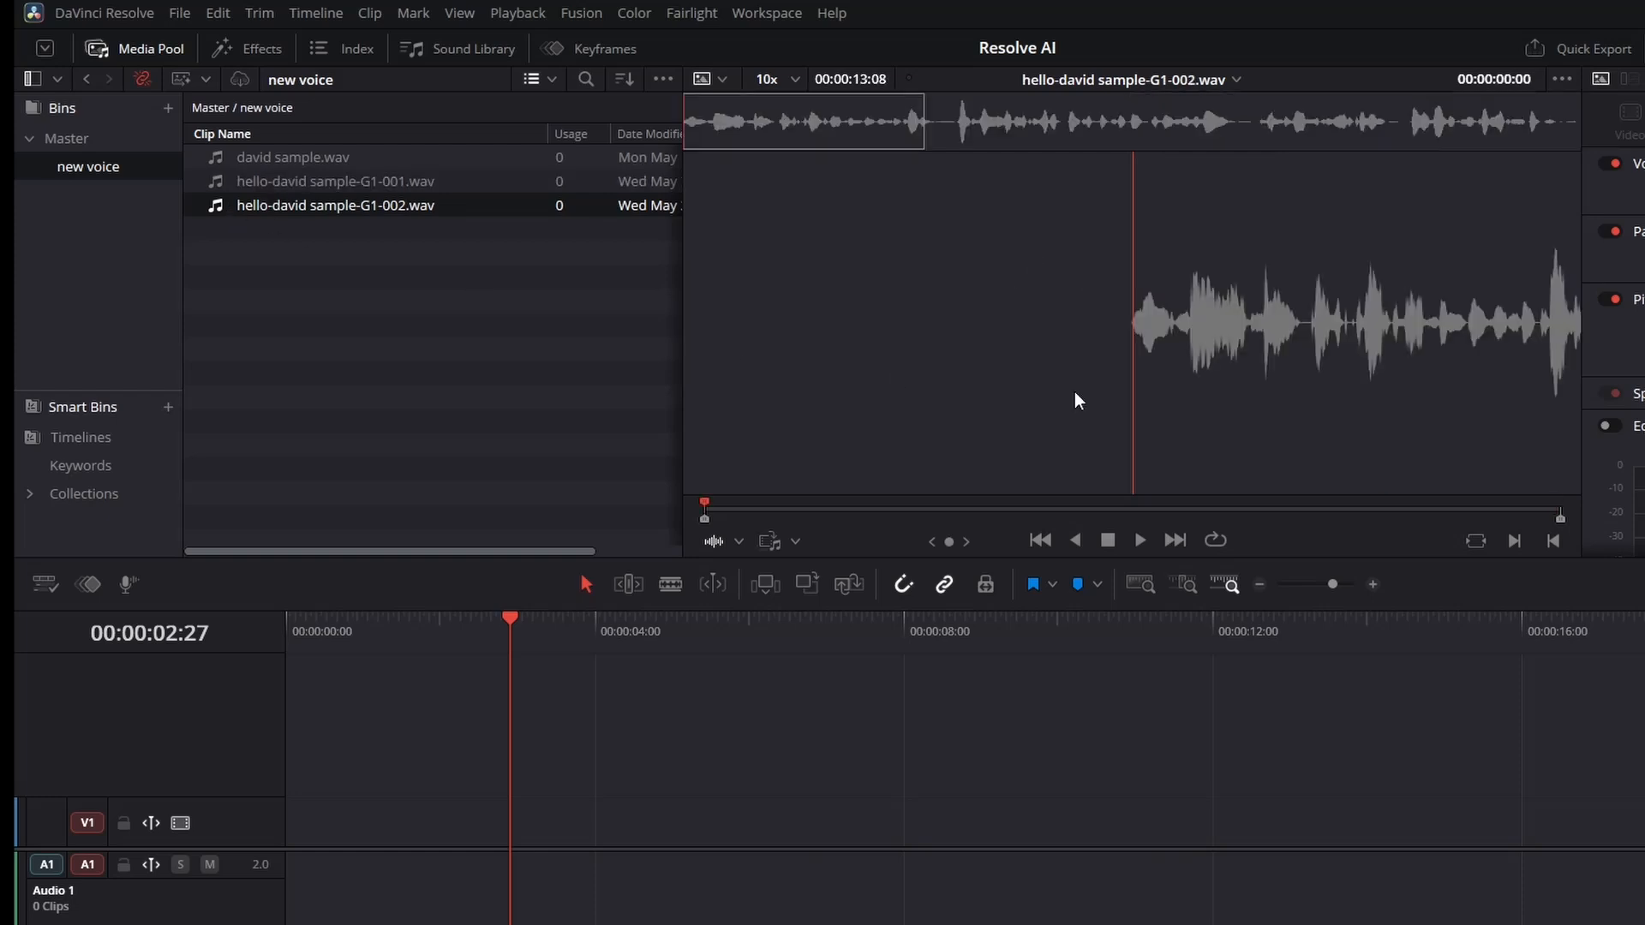
click(1131, 131)
key(space)
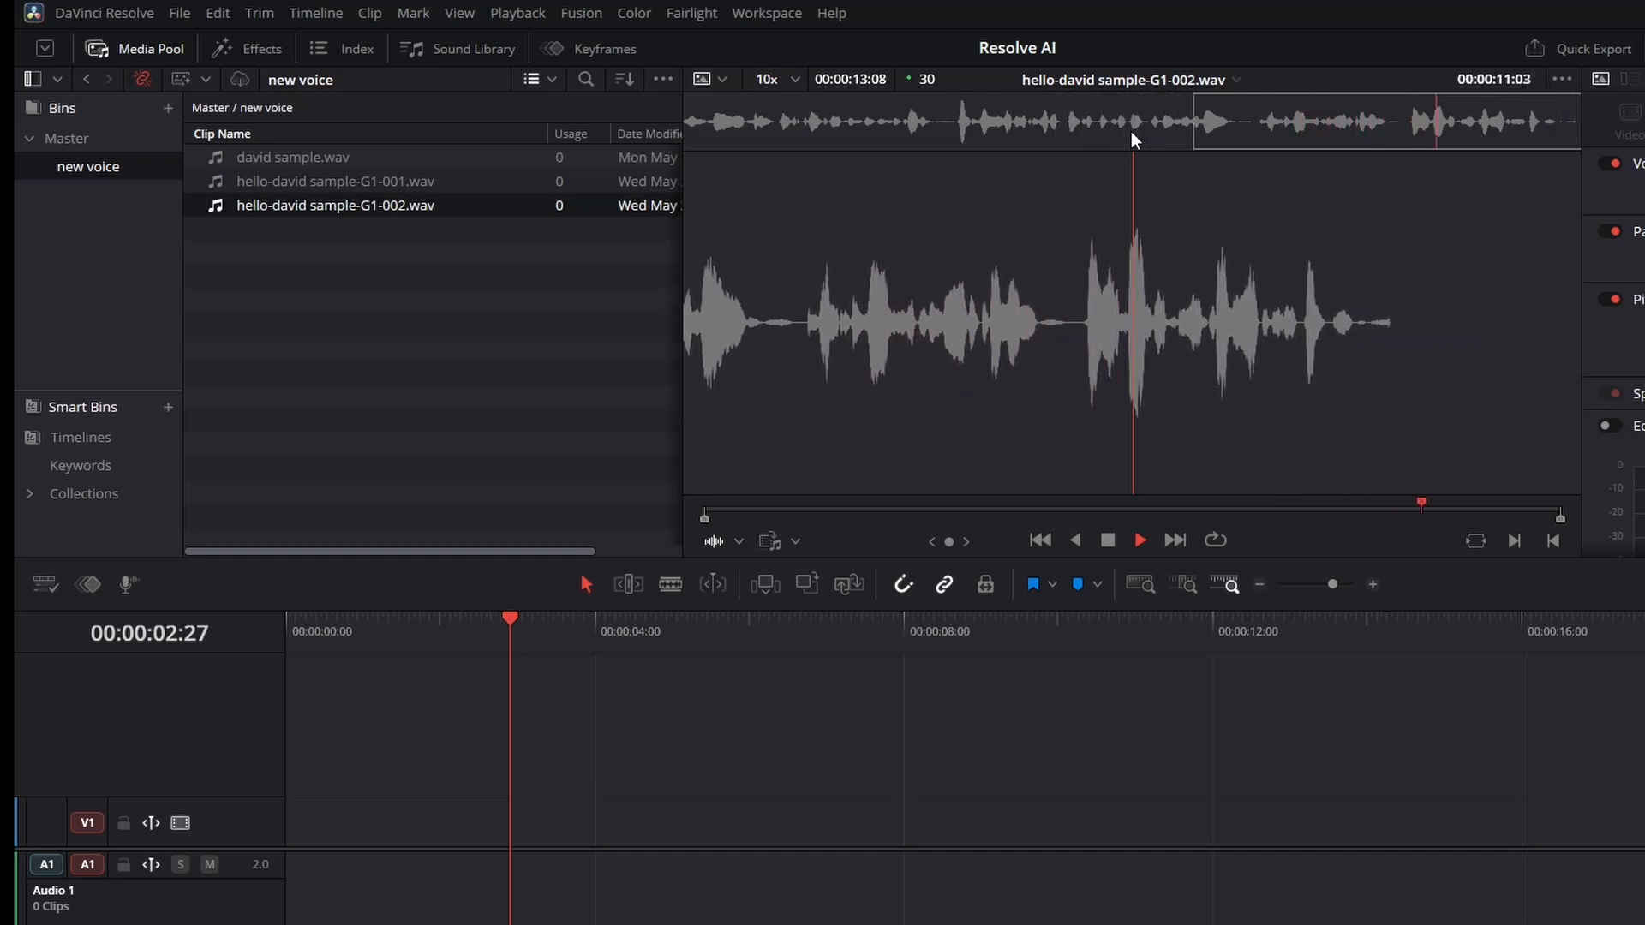
key(space)
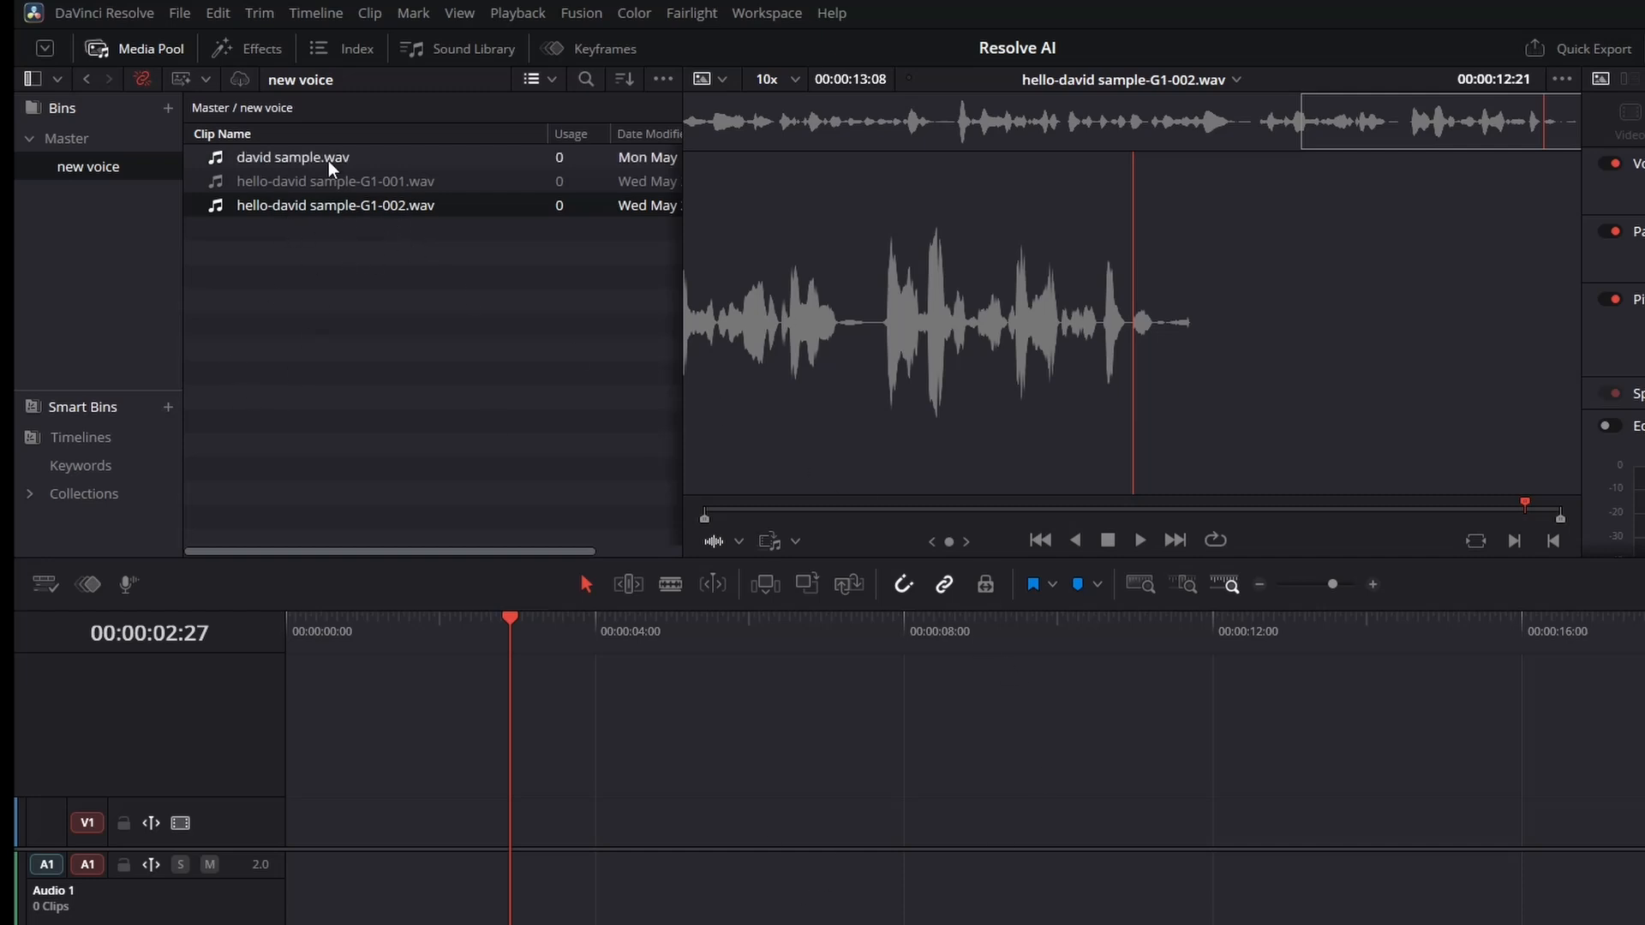
Open the file location of the second generated clip in the file explorer.
right_click(323, 206)
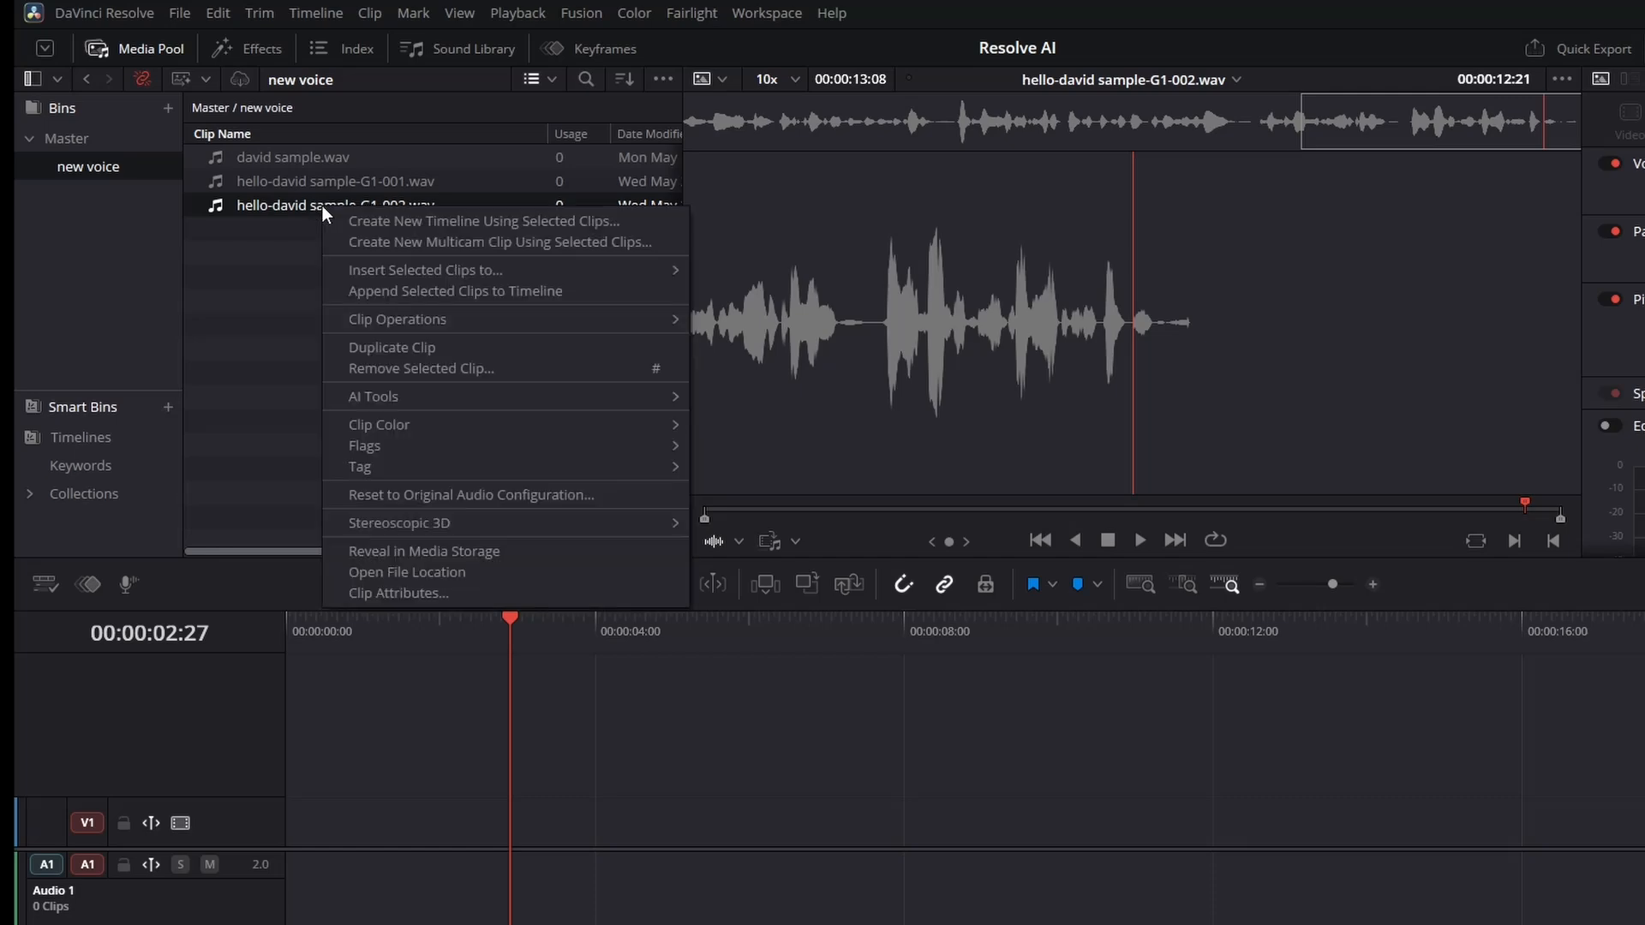
click(424, 572)
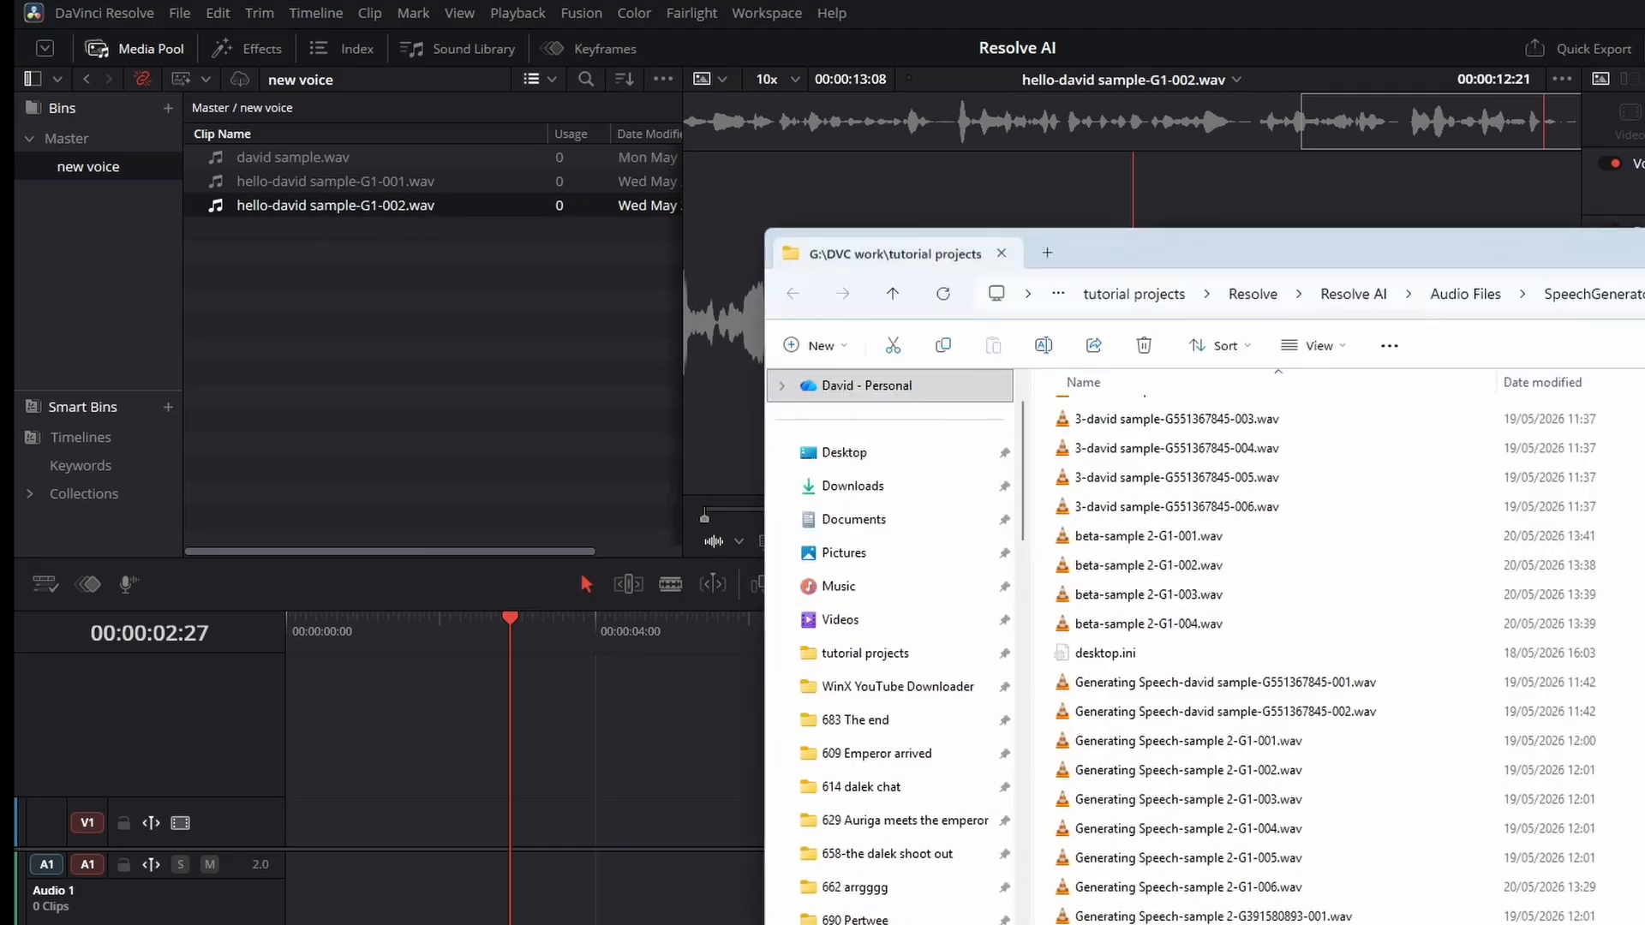
drag(1097, 249, 509, 171)
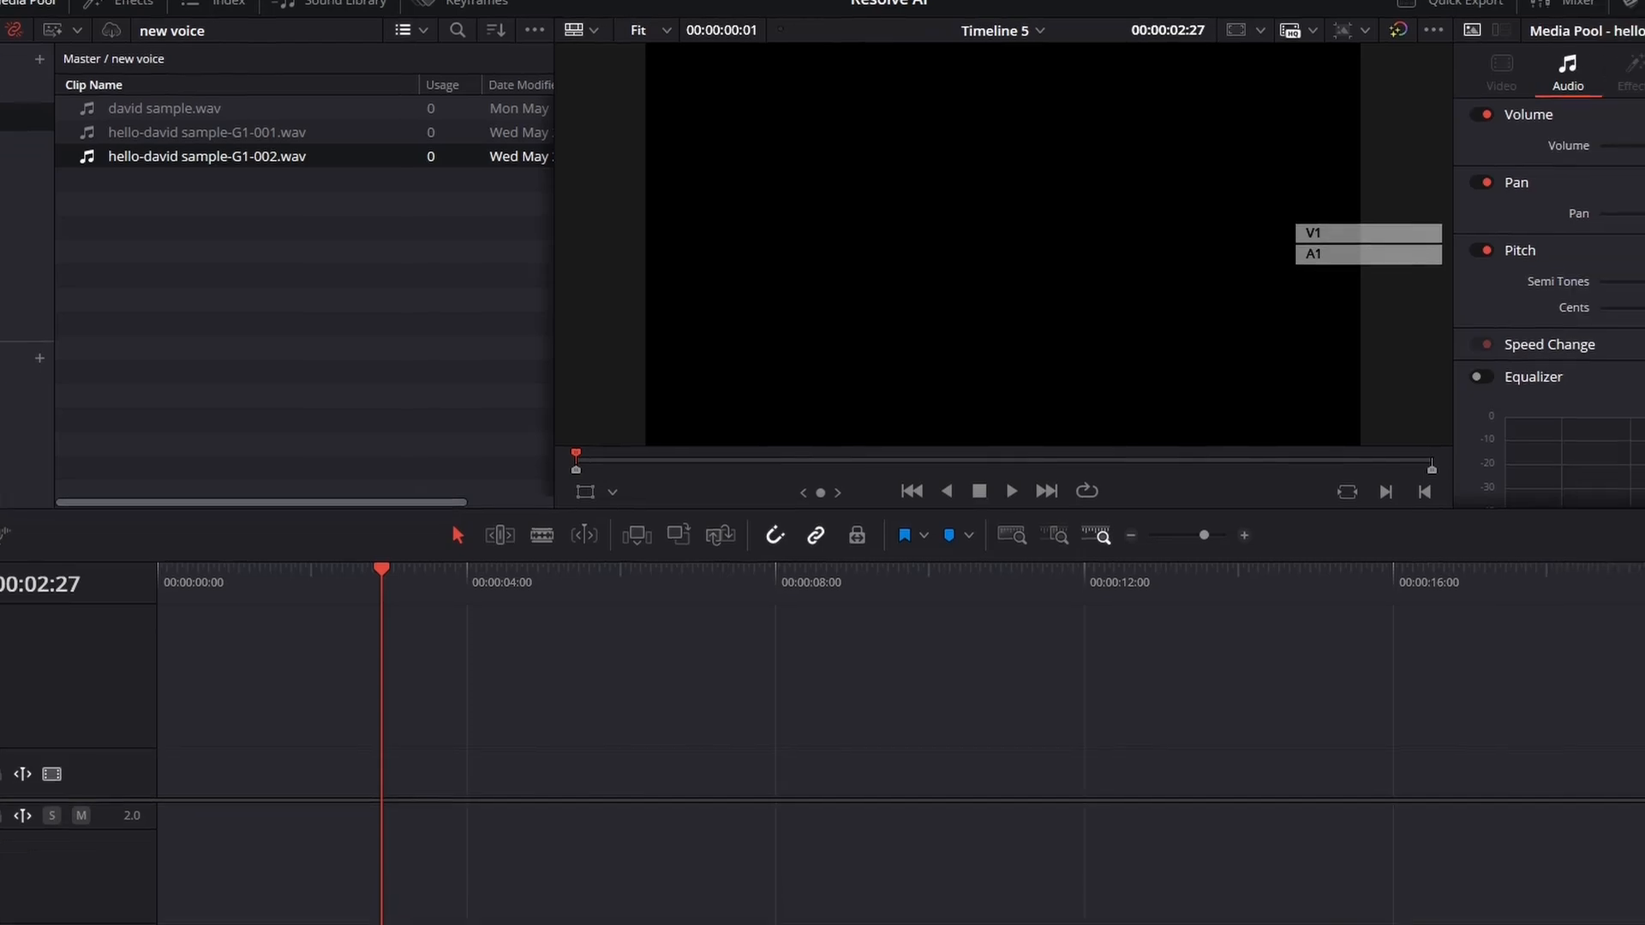
Set the project media location to a new folder named ai voice inside the Resolve folder.
click(1598, 915)
scroll(569, 349, up, 8)
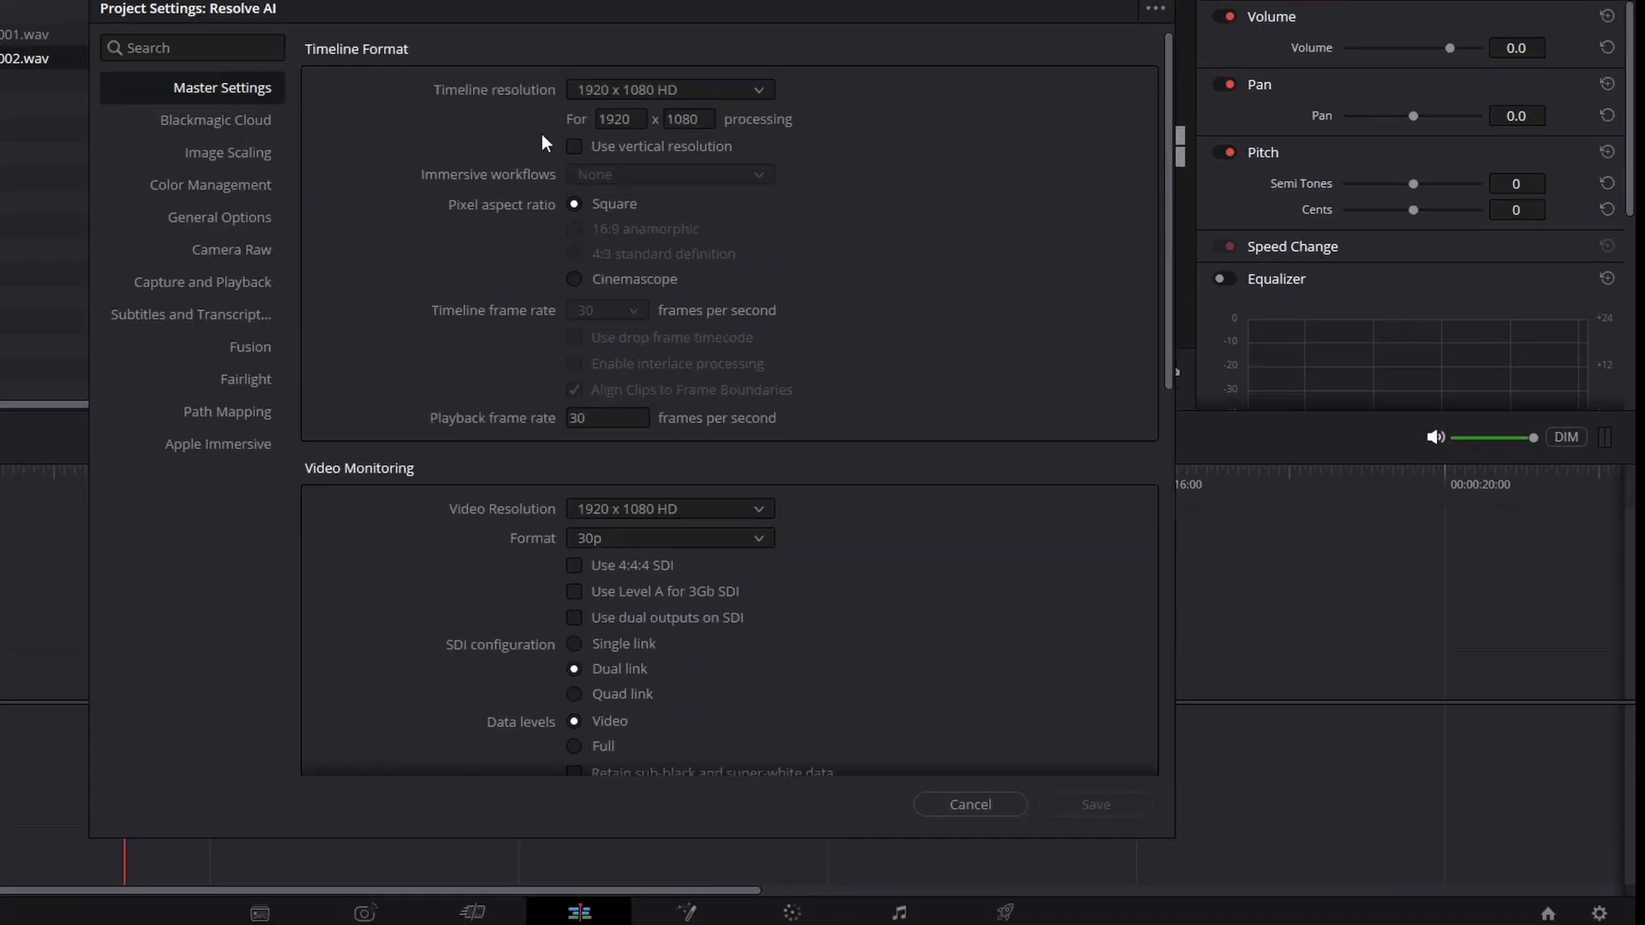
scroll(457, 173, down, 10)
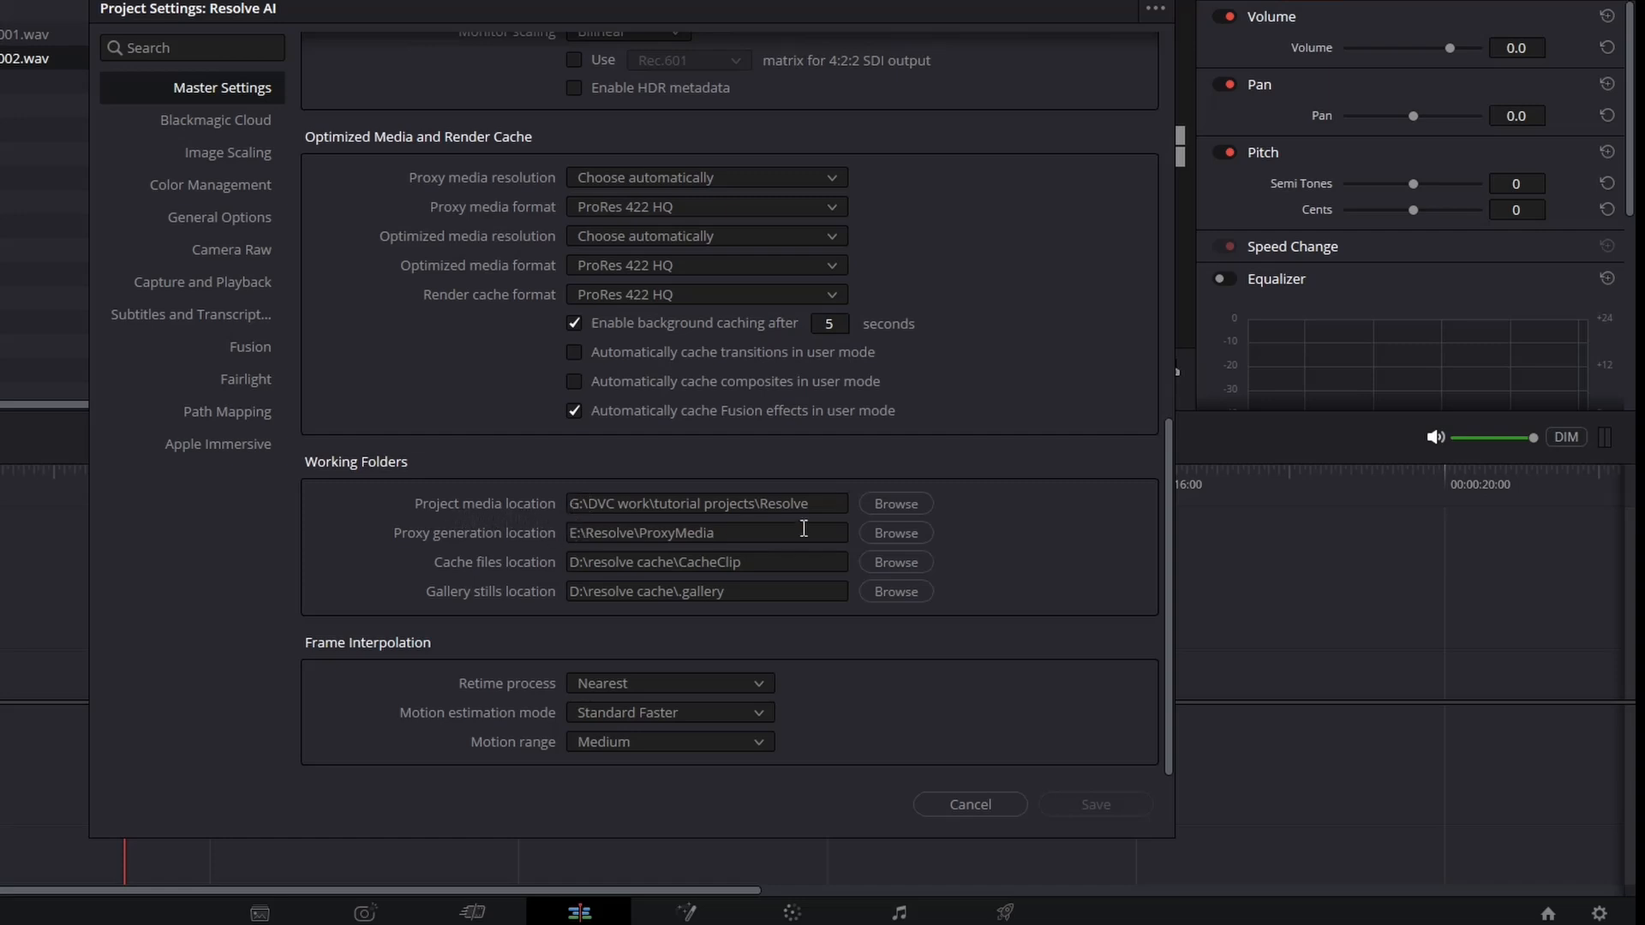
click(823, 507)
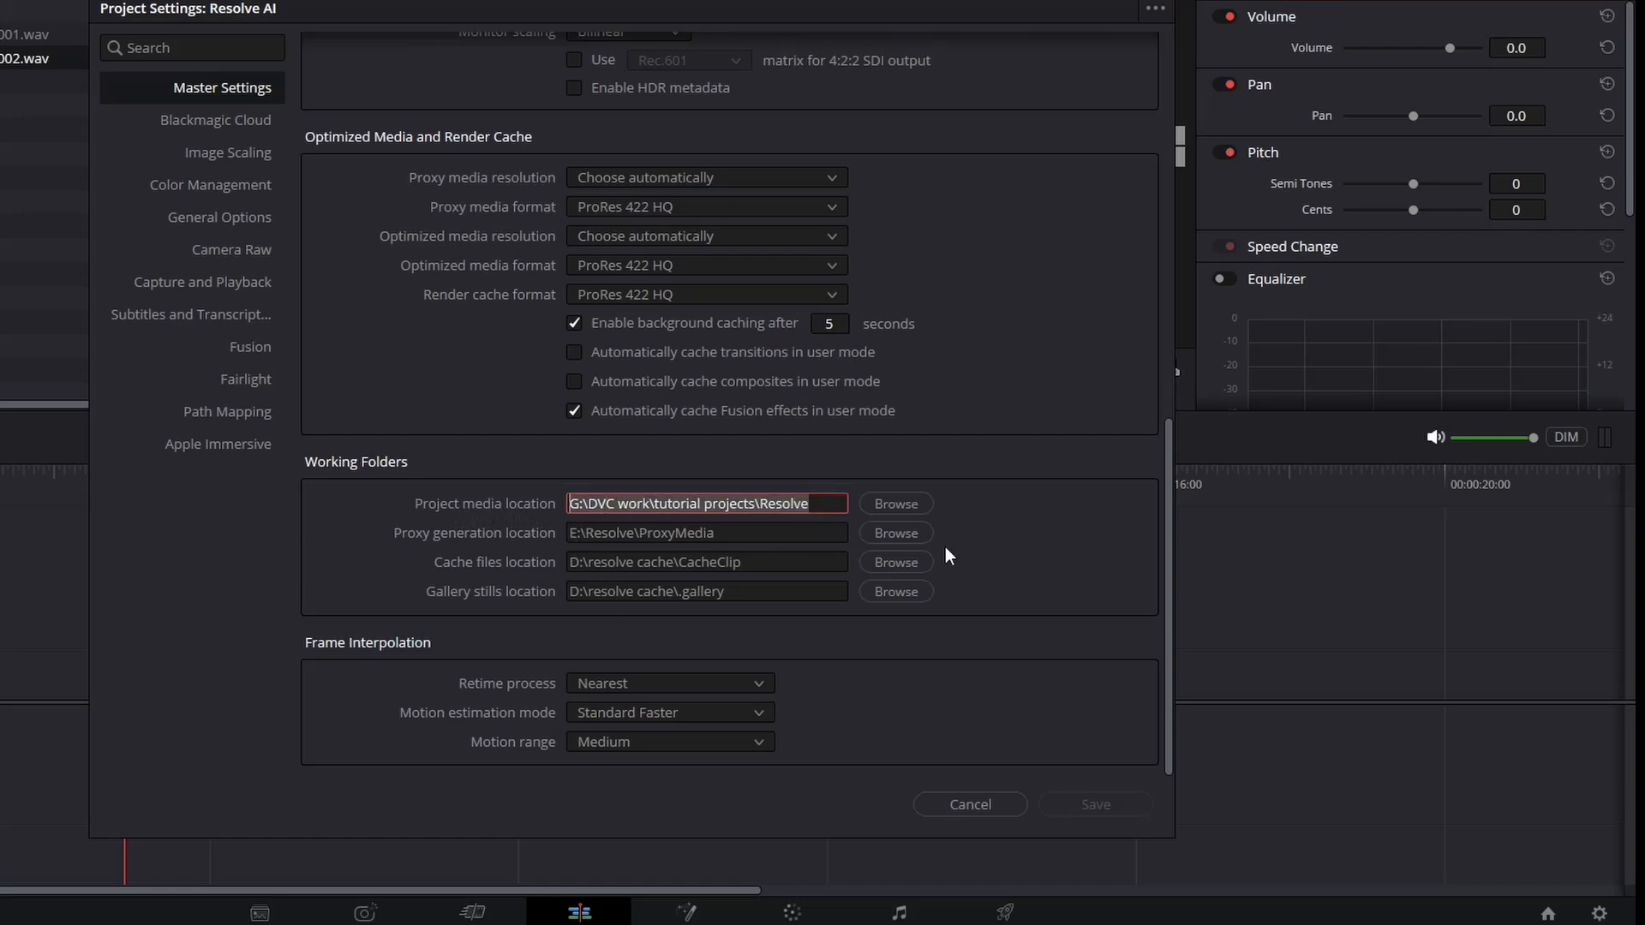
click(897, 503)
key(ctrl+shift+n)
text(ai voice)
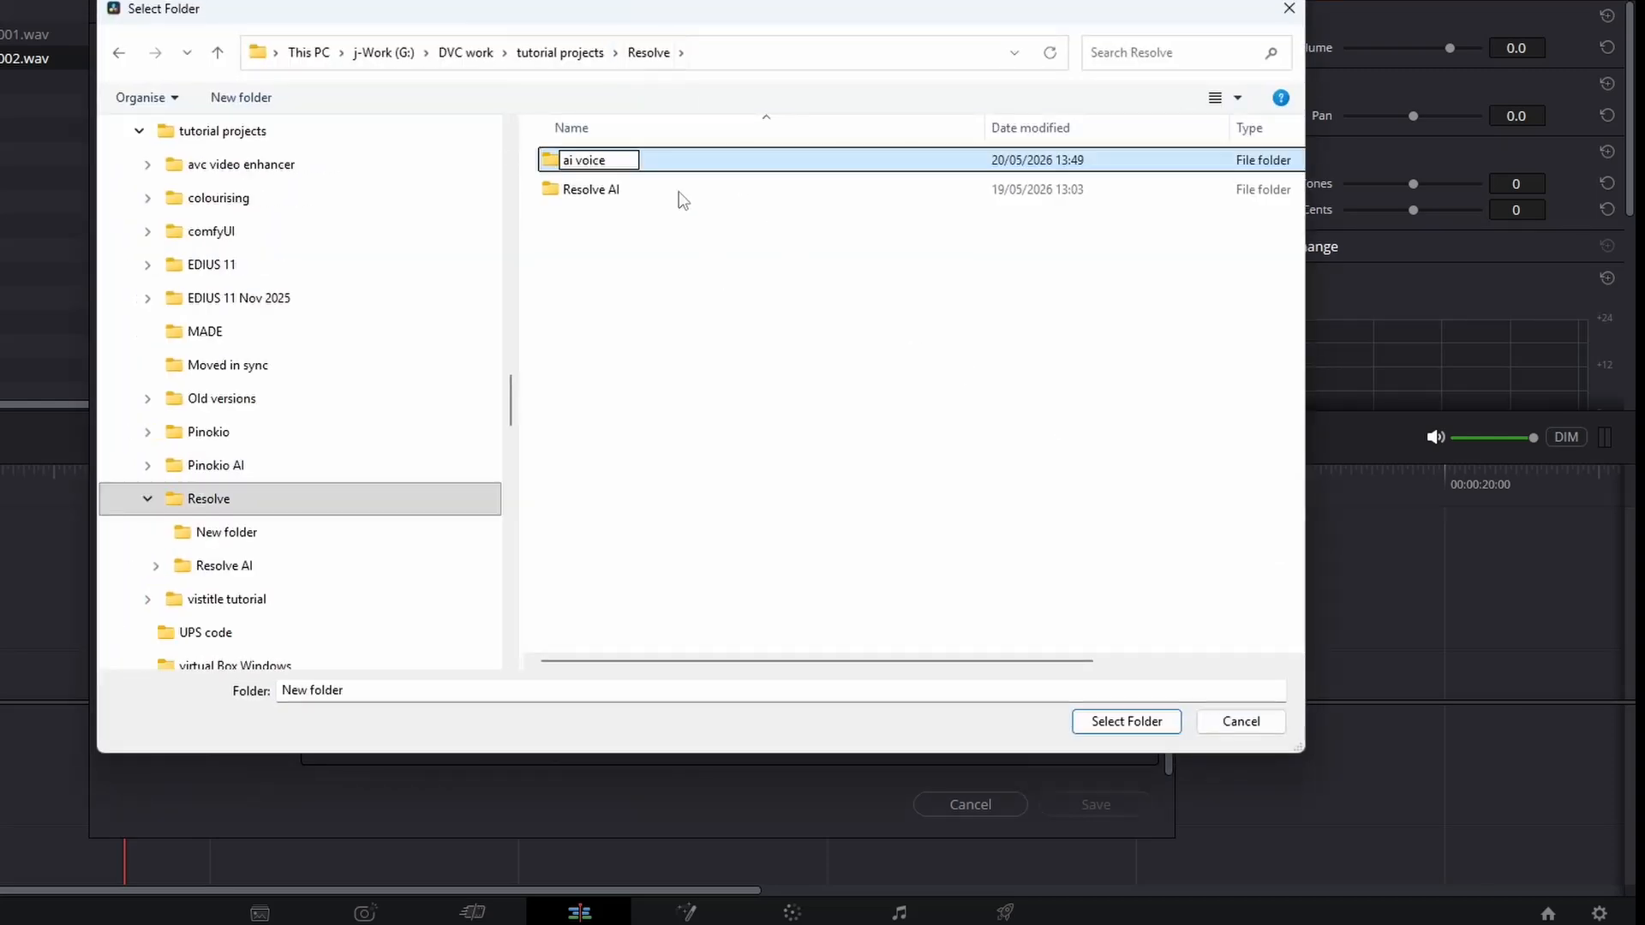
key(Return)
key(Return)
click(1104, 727)
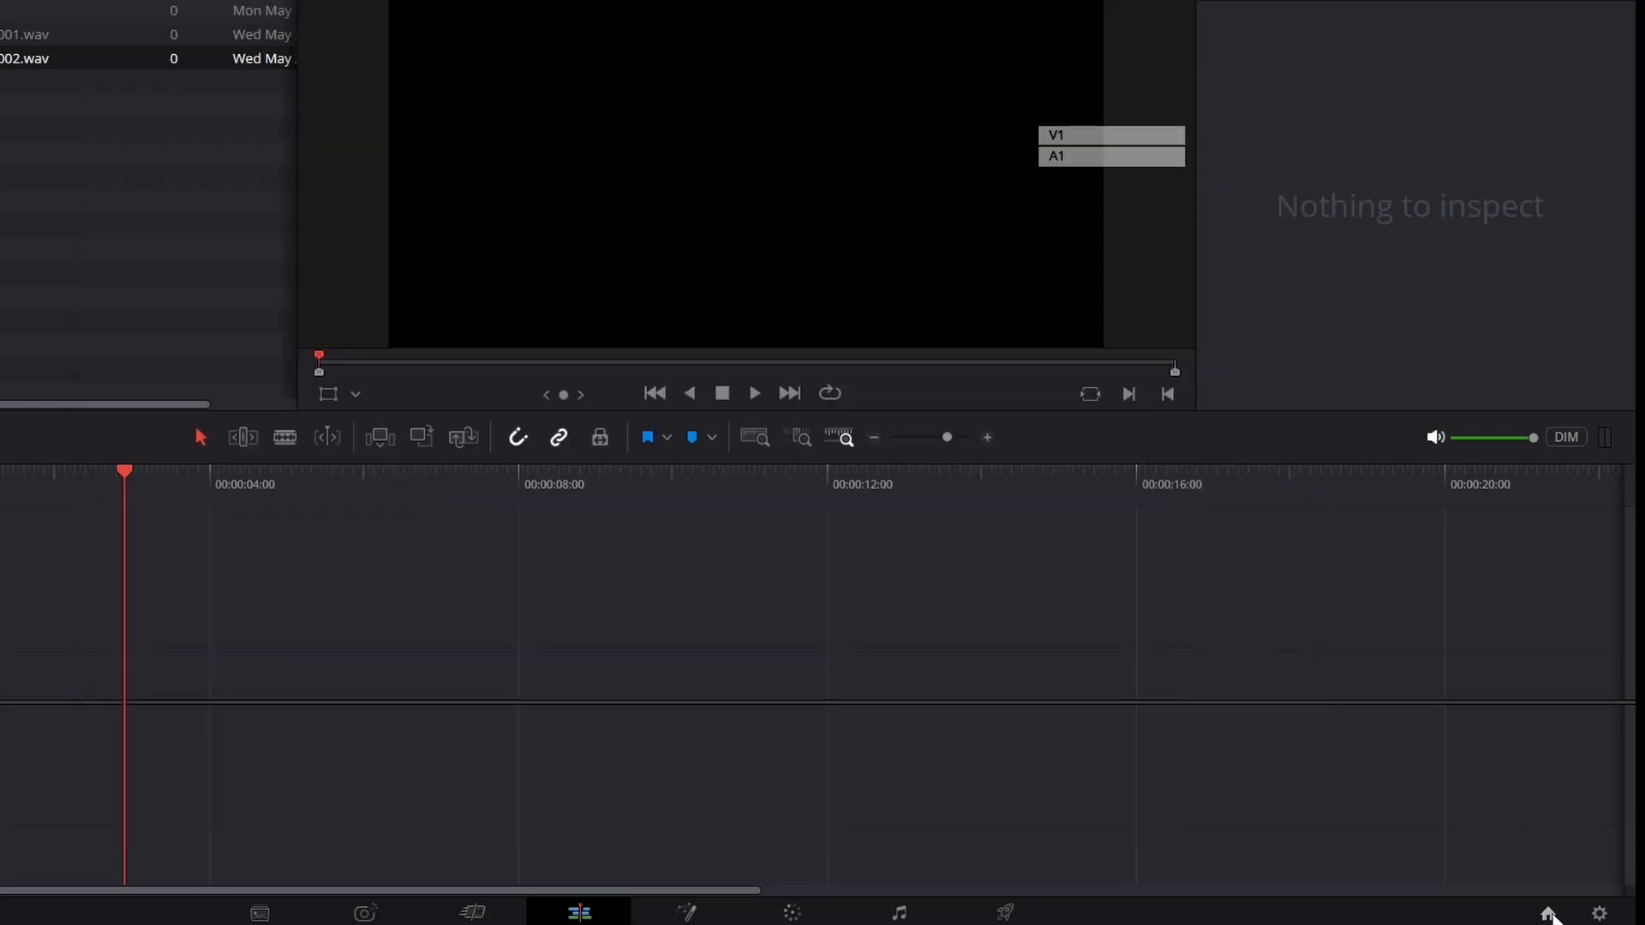
Review the media location shown in the project manager's new project dialog and cancel it.
click(1547, 913)
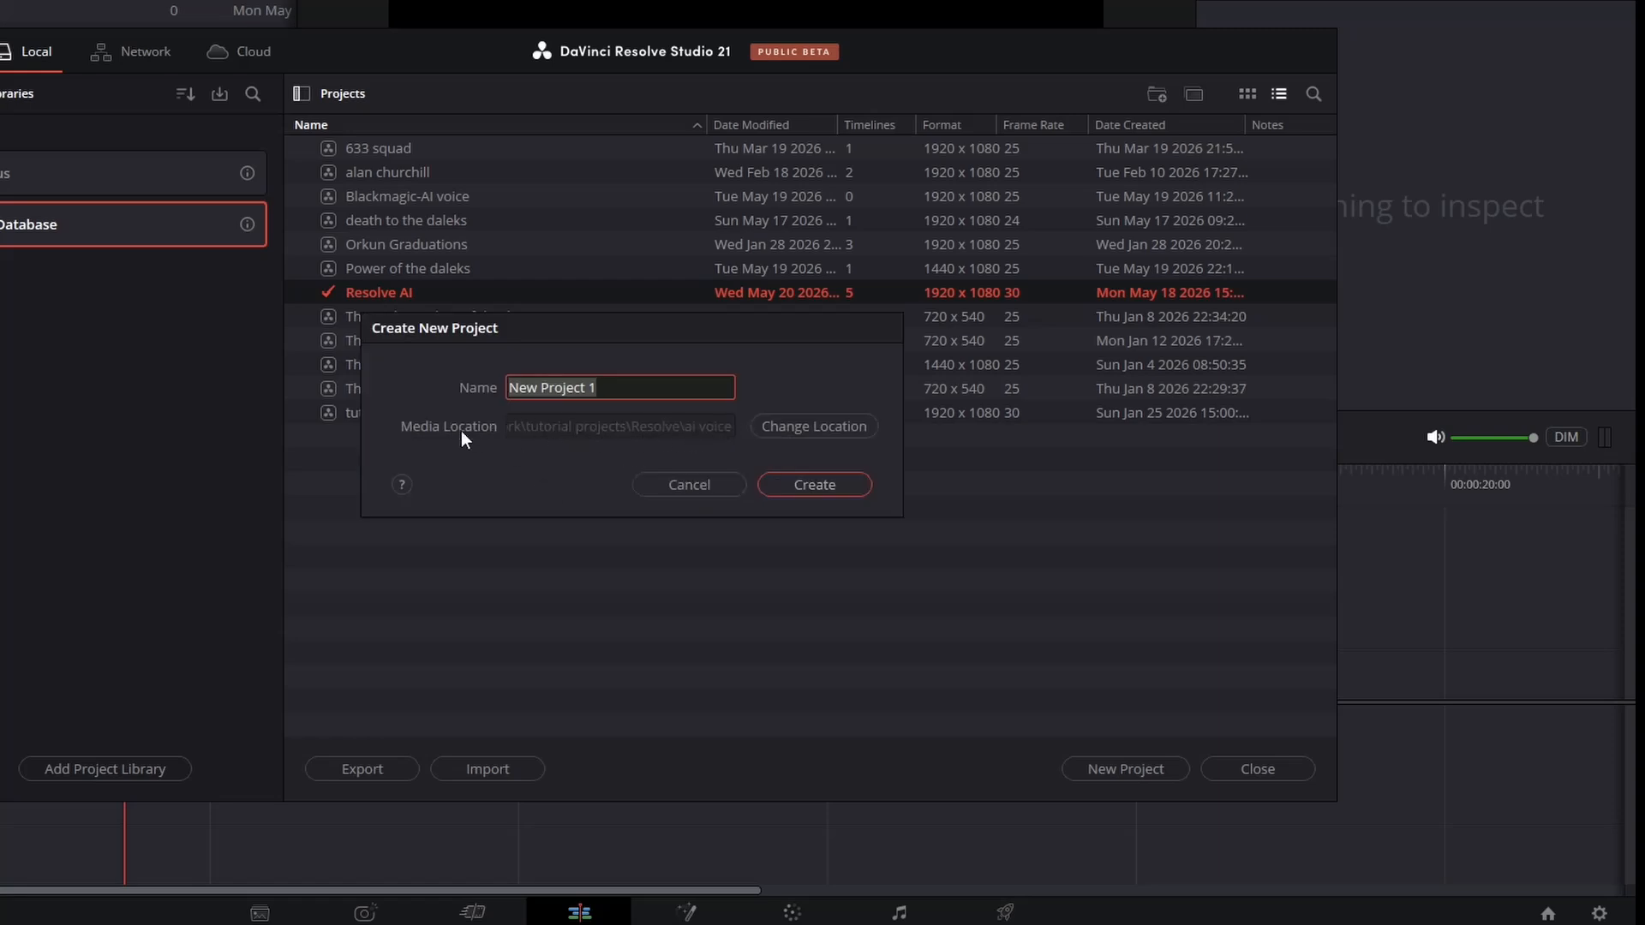
click(675, 486)
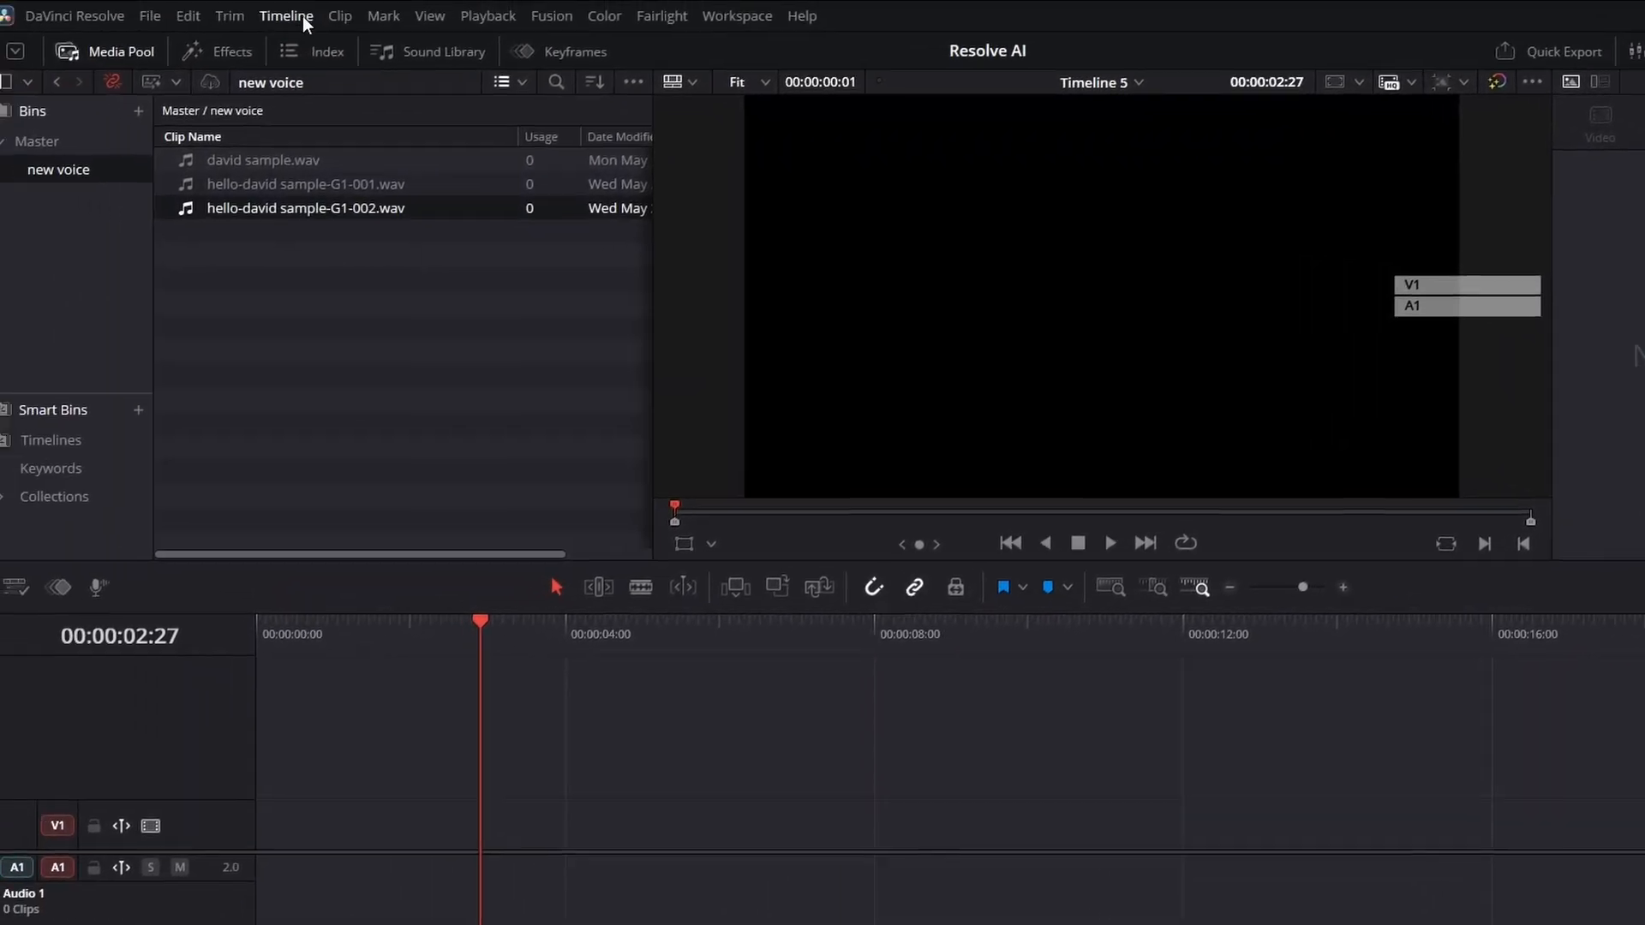
Reopen the Speech Generator, set Variation to 0.2, generate another take, and close the dialog.
click(296, 20)
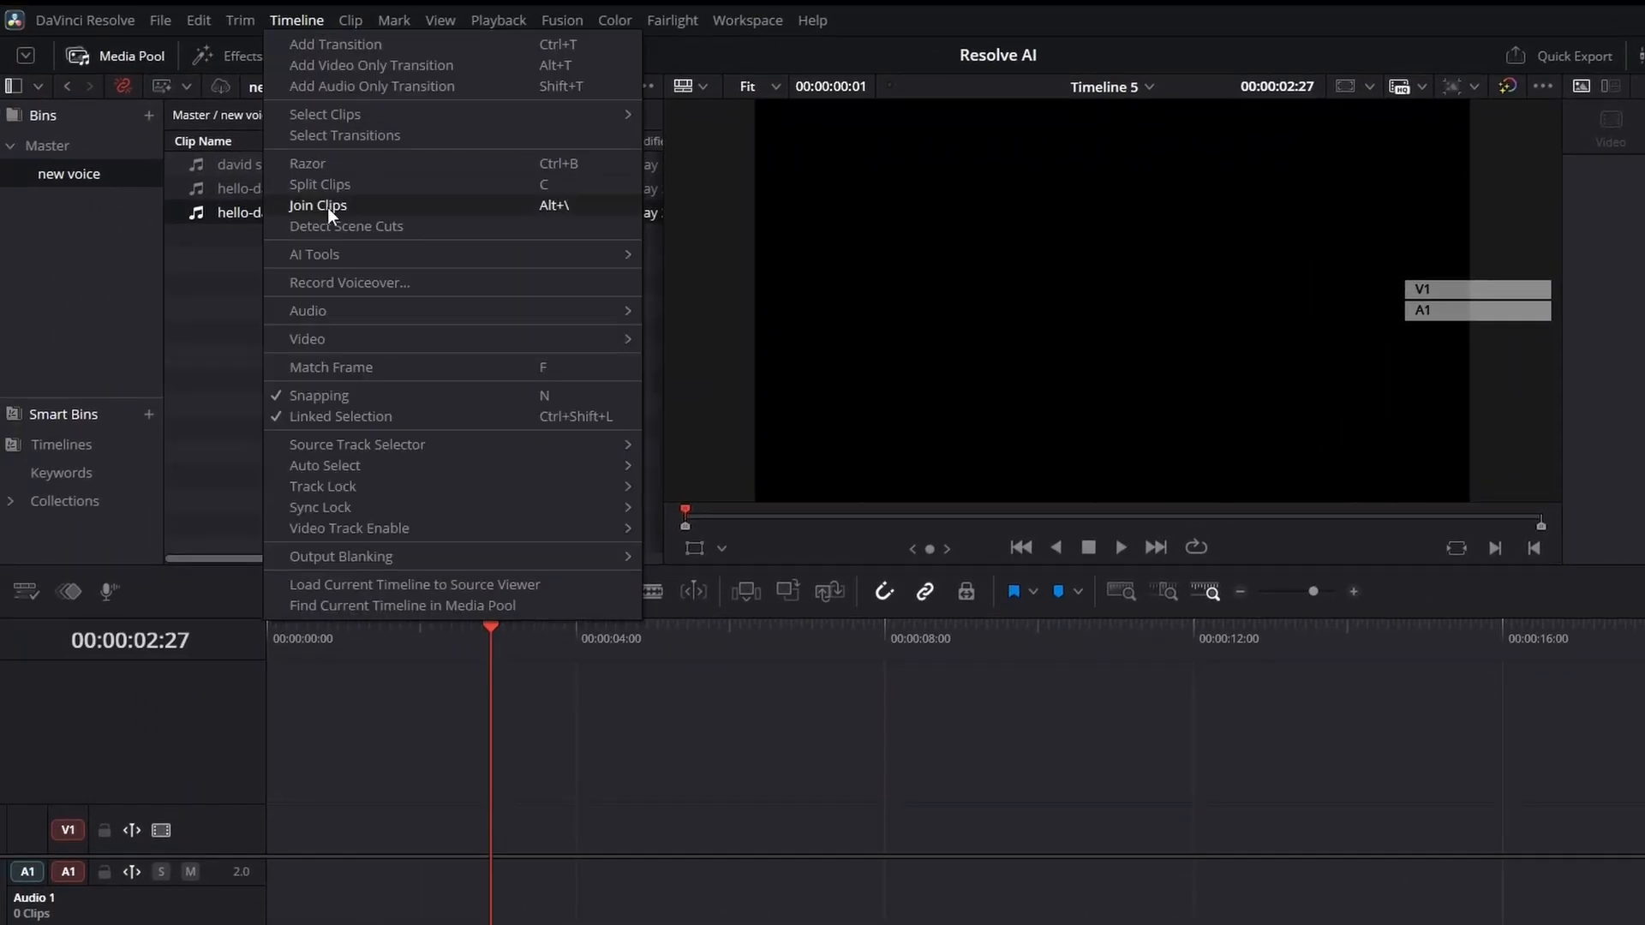
mouse_move(322, 254)
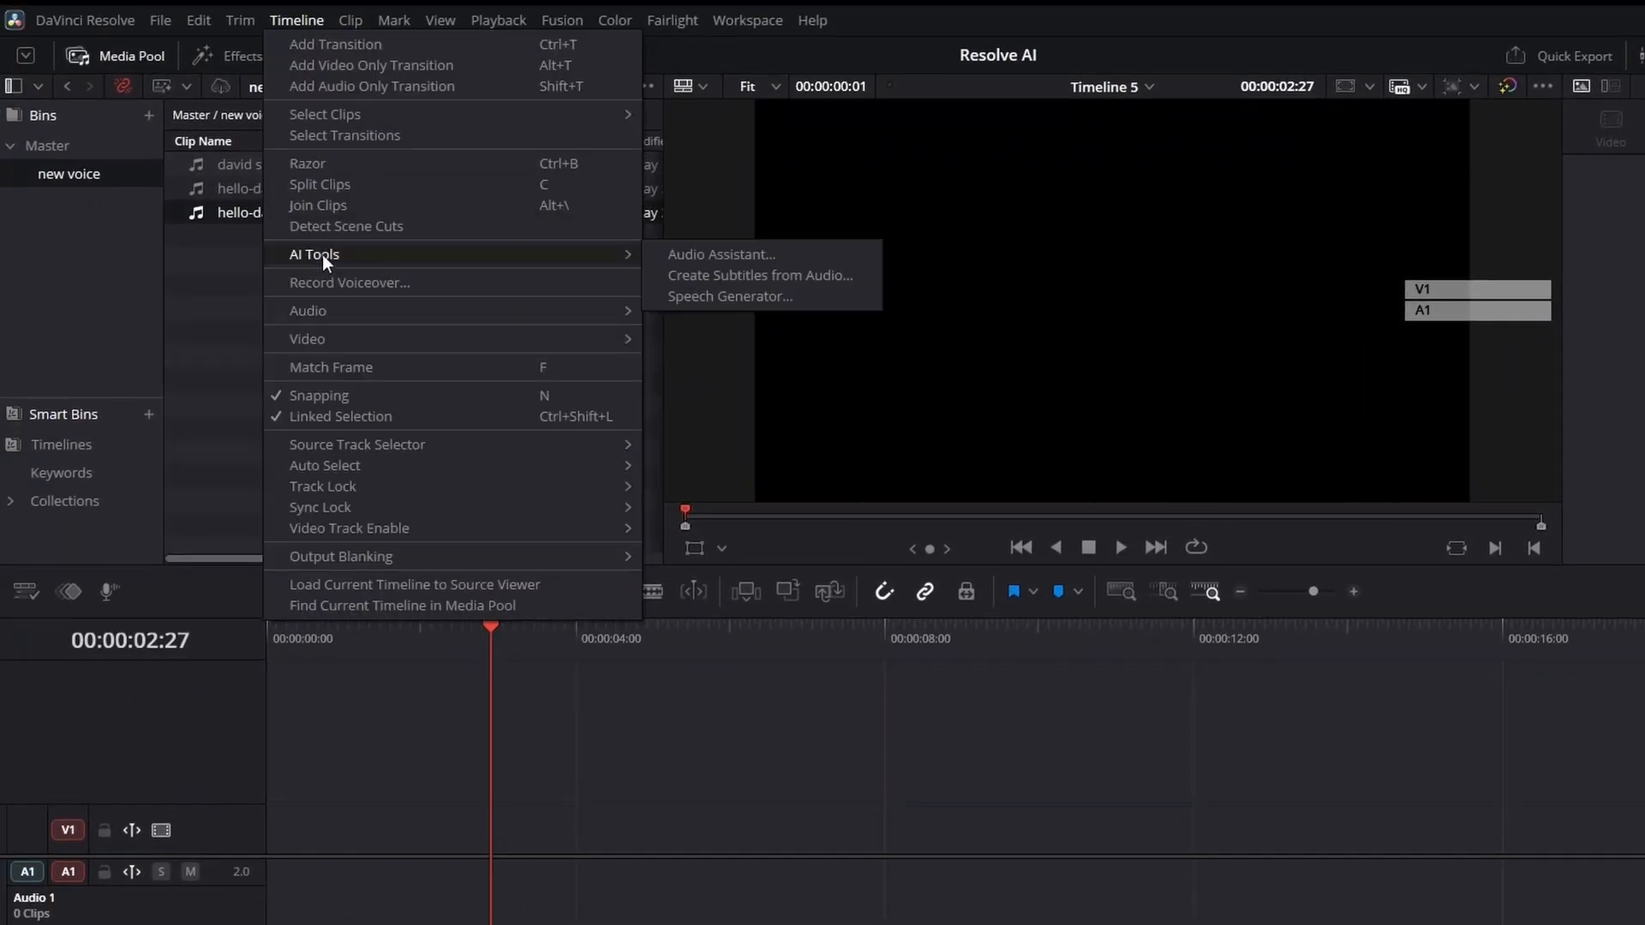
click(744, 294)
click(941, 579)
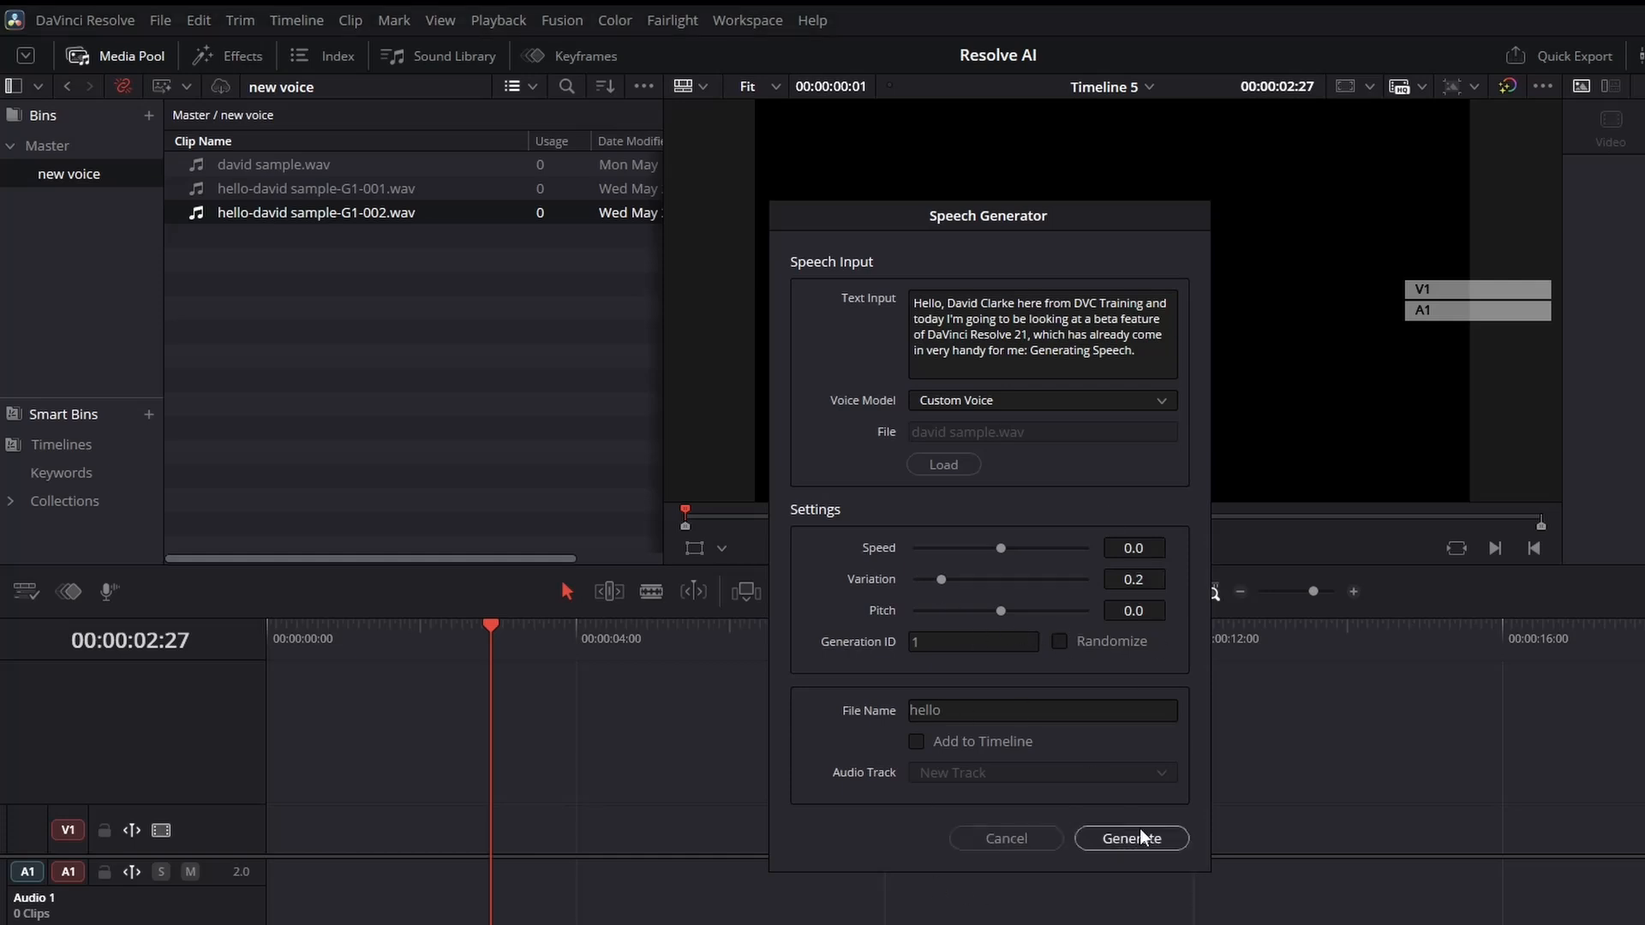
click(1139, 838)
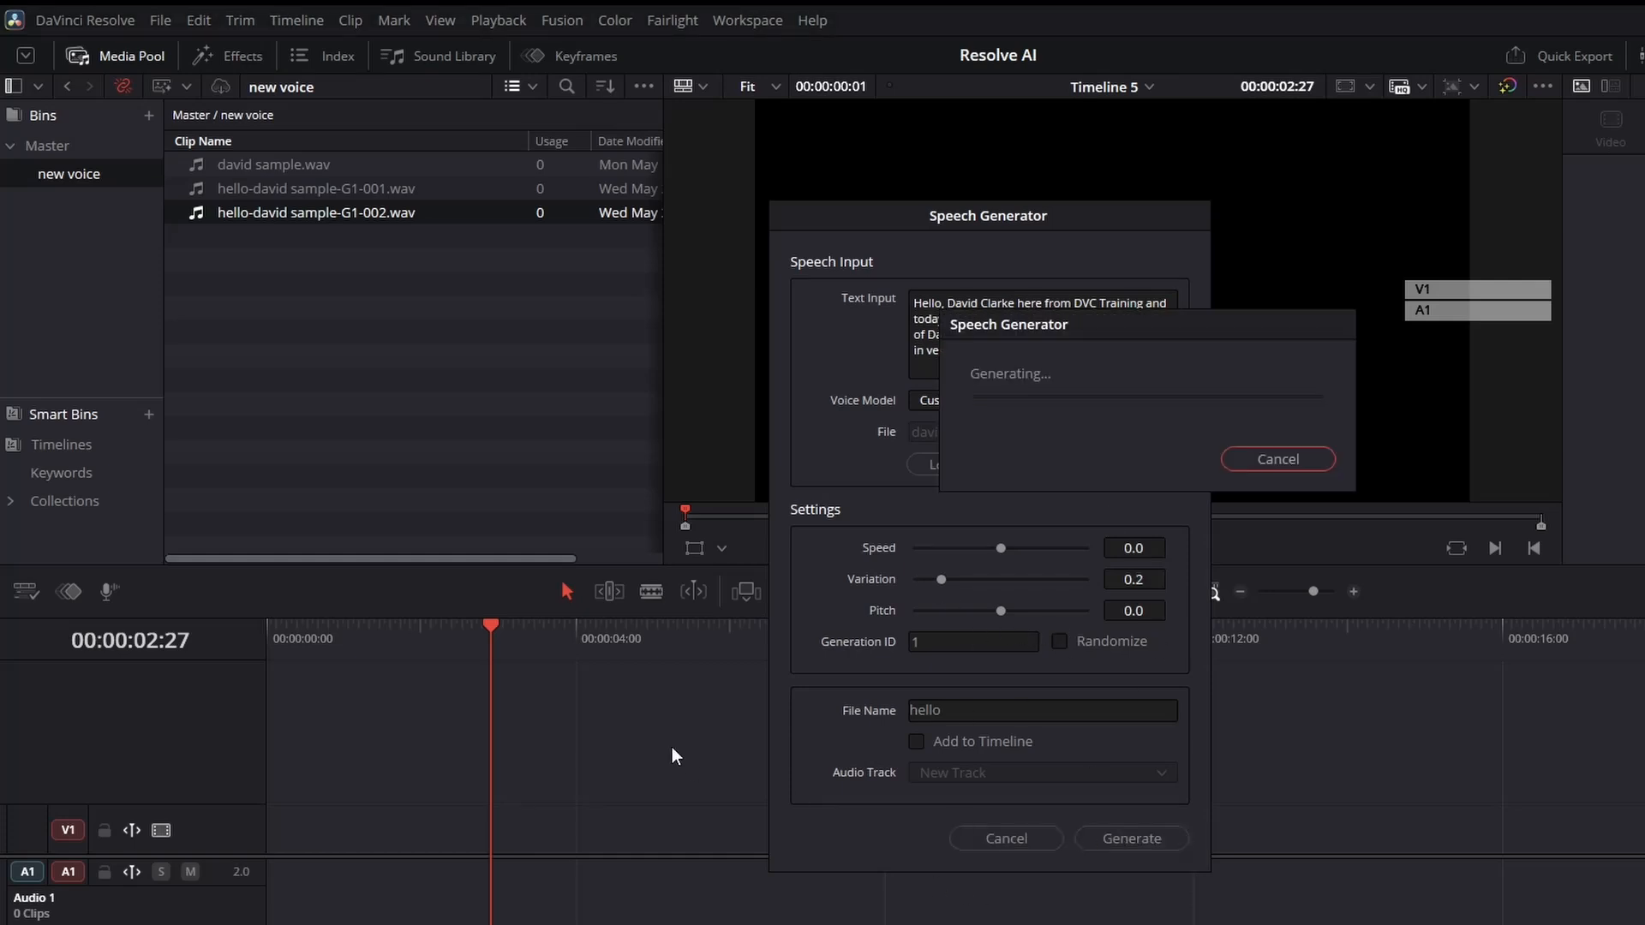
click(1038, 839)
Open the file location of the newest generated clip.
right_click(416, 240)
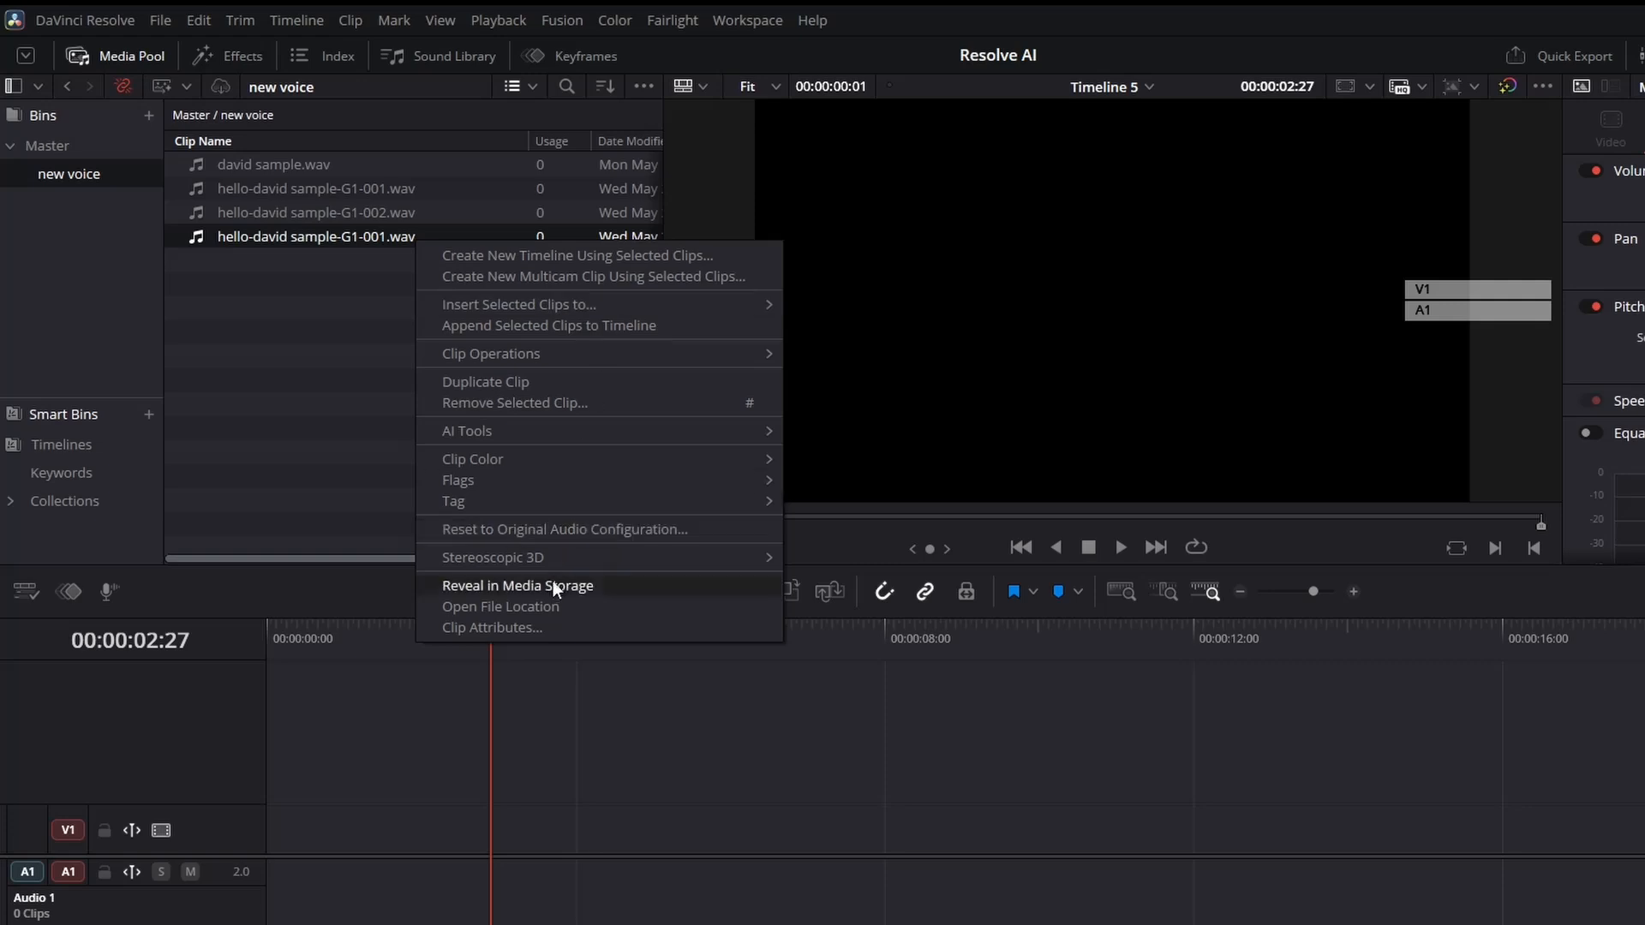
click(557, 606)
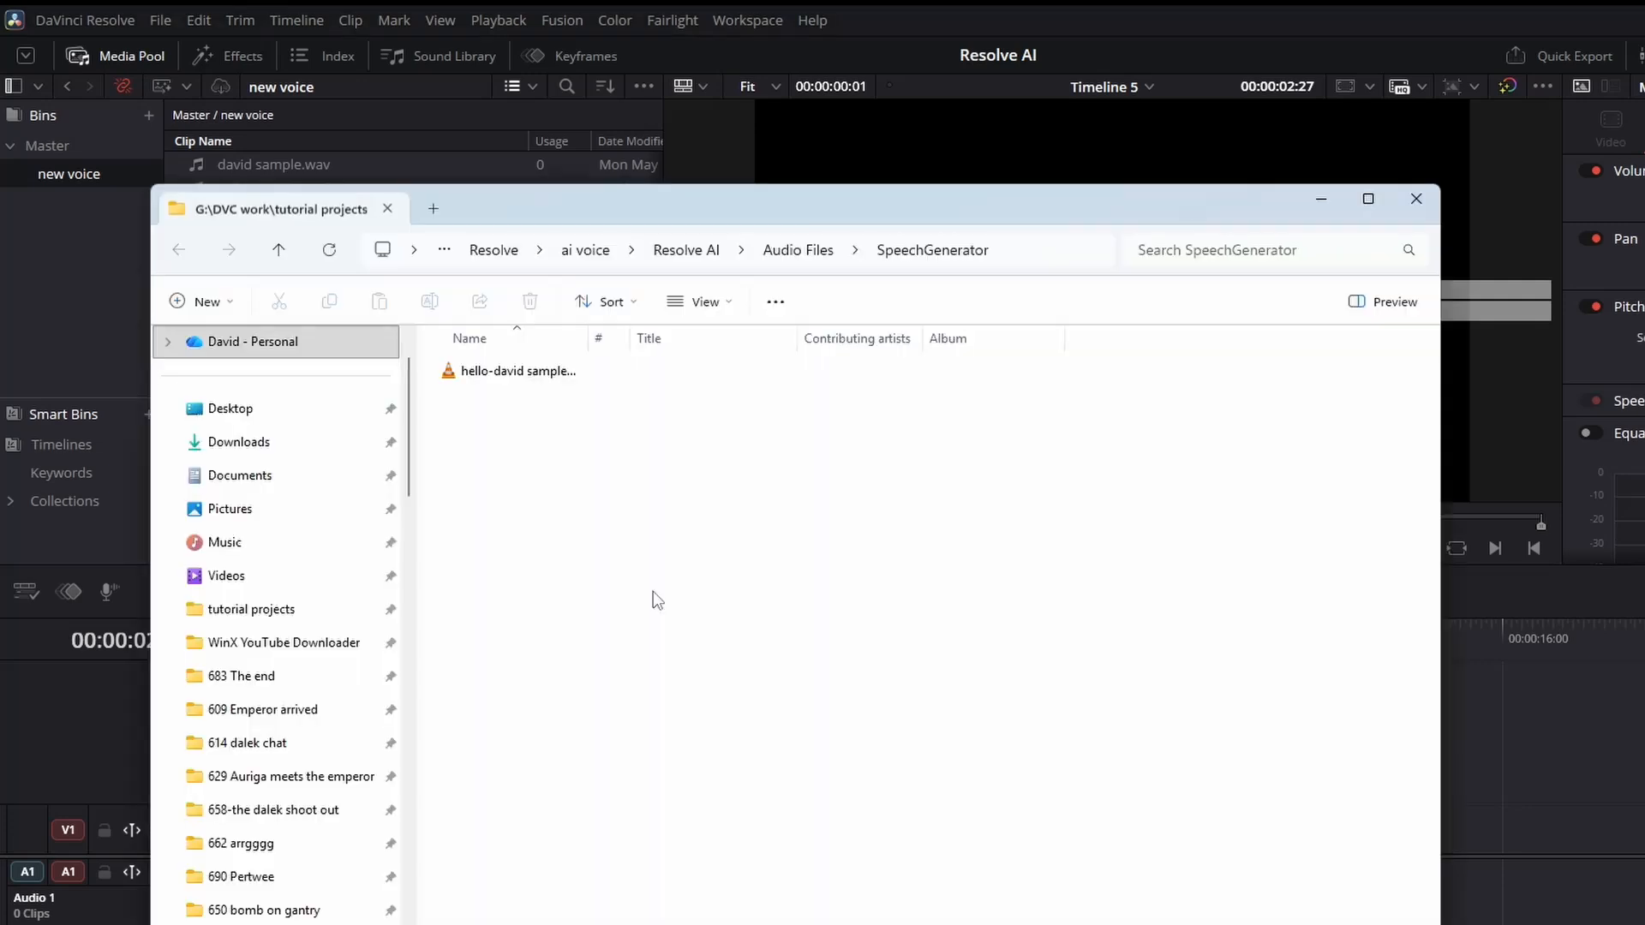
Play the first generated clip from the SpeechGenerator folder in the media player, then return to Resolve.
drag(592, 337, 794, 338)
click(593, 370)
double_click(593, 370)
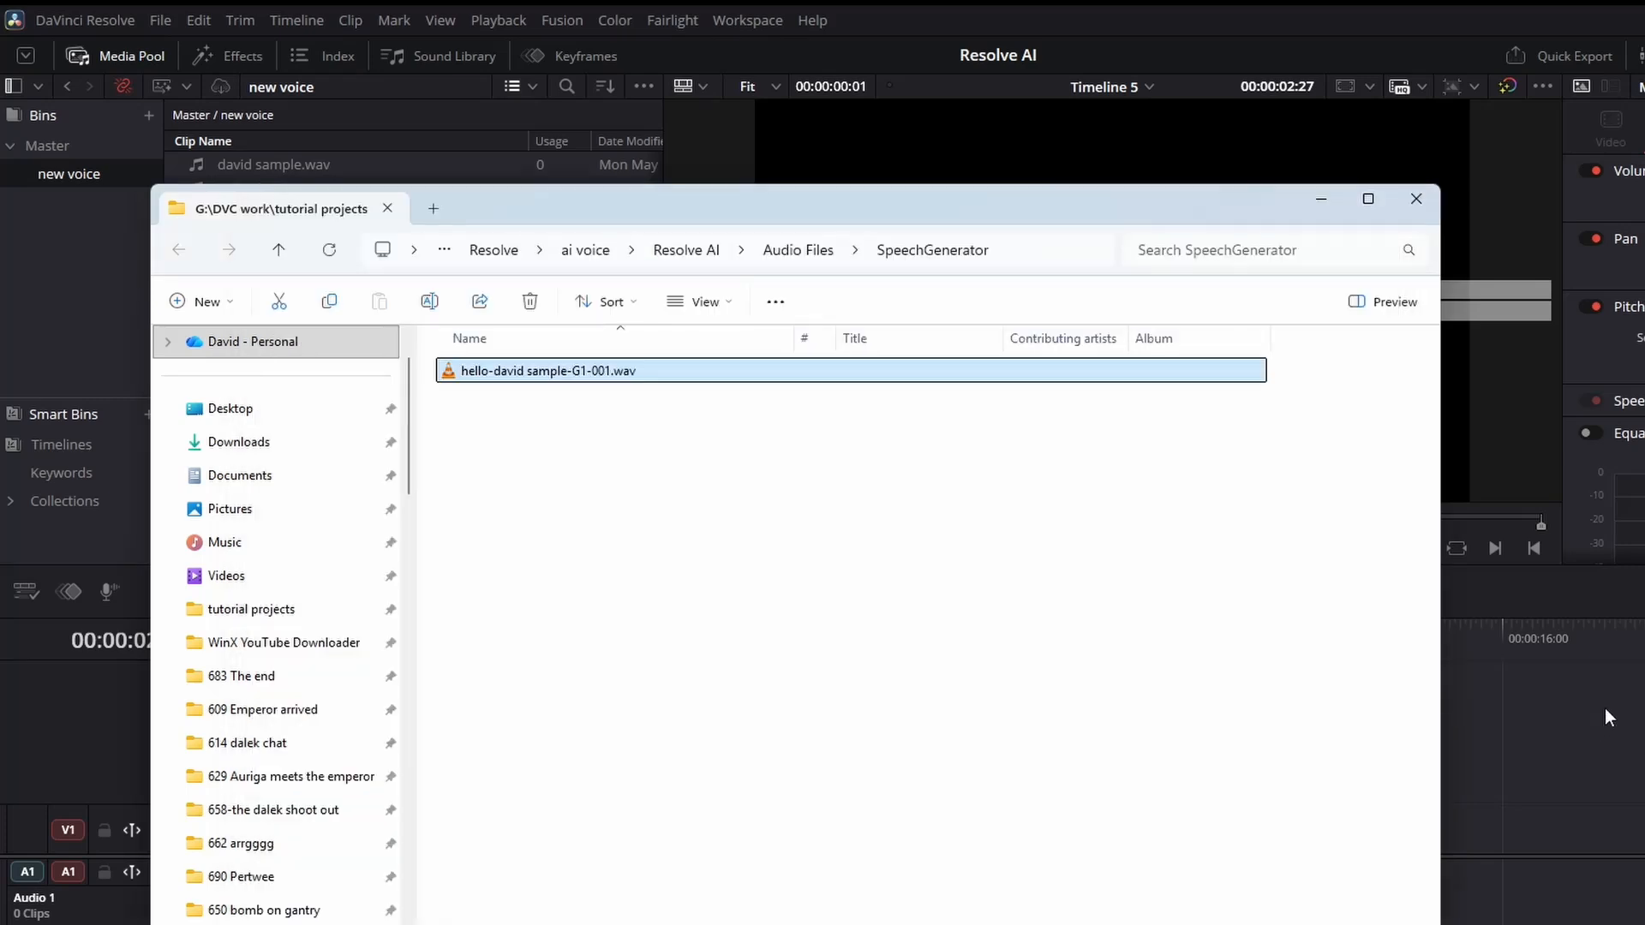
click(1605, 708)
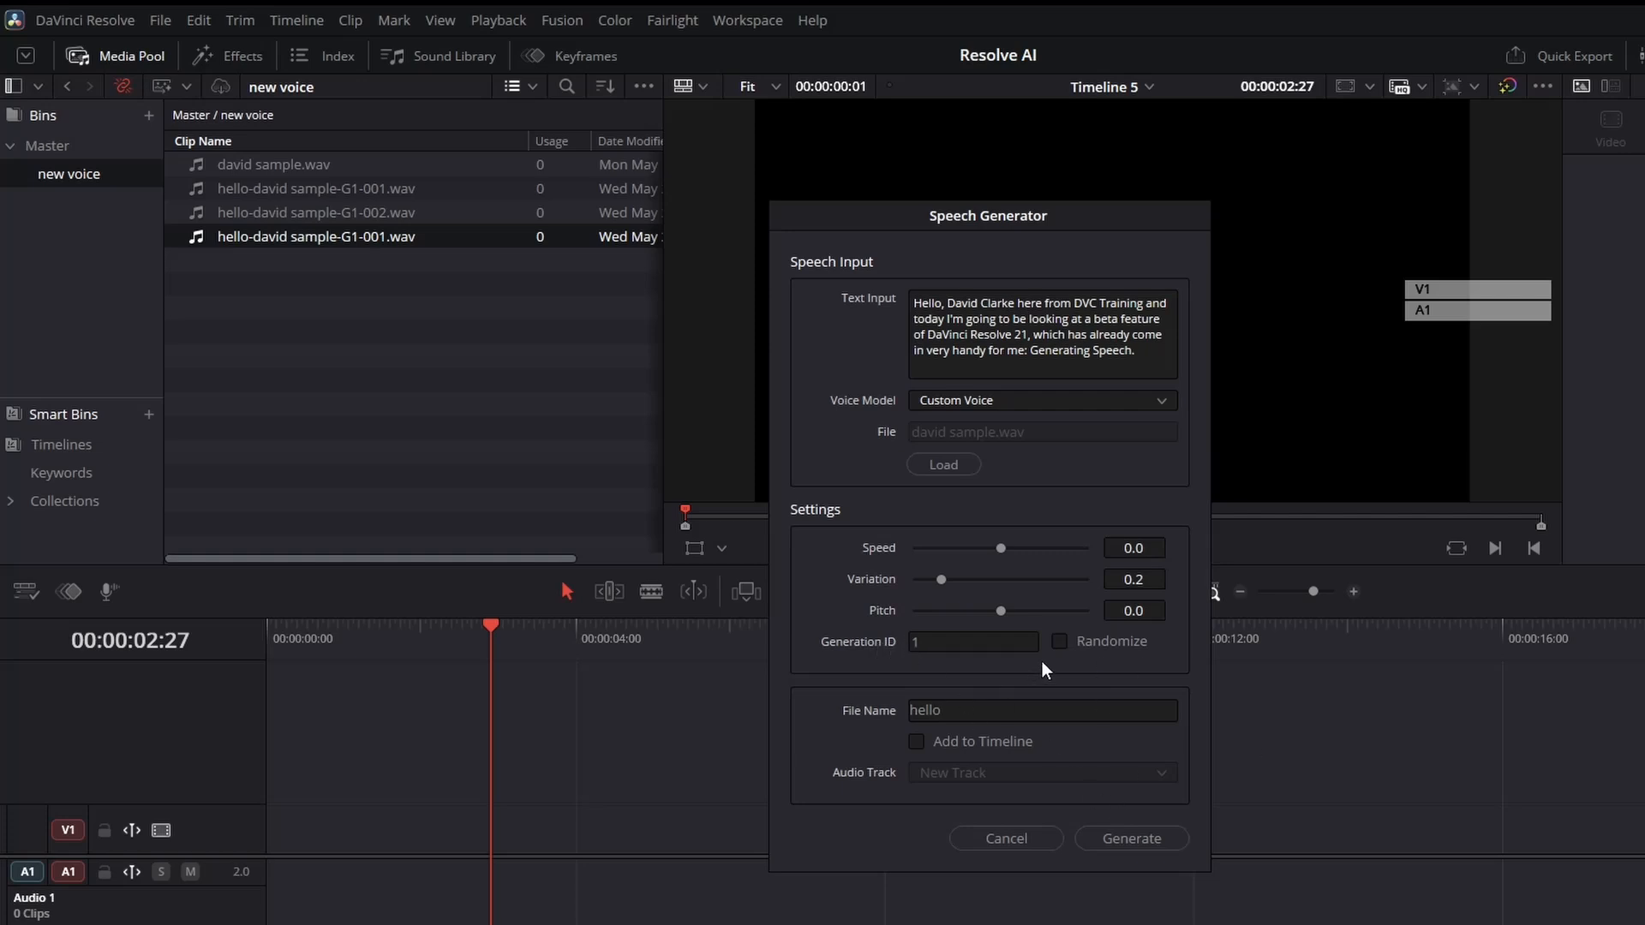
Enable Randomize in the Speech Generator and generate another take.
click(1060, 641)
click(1152, 842)
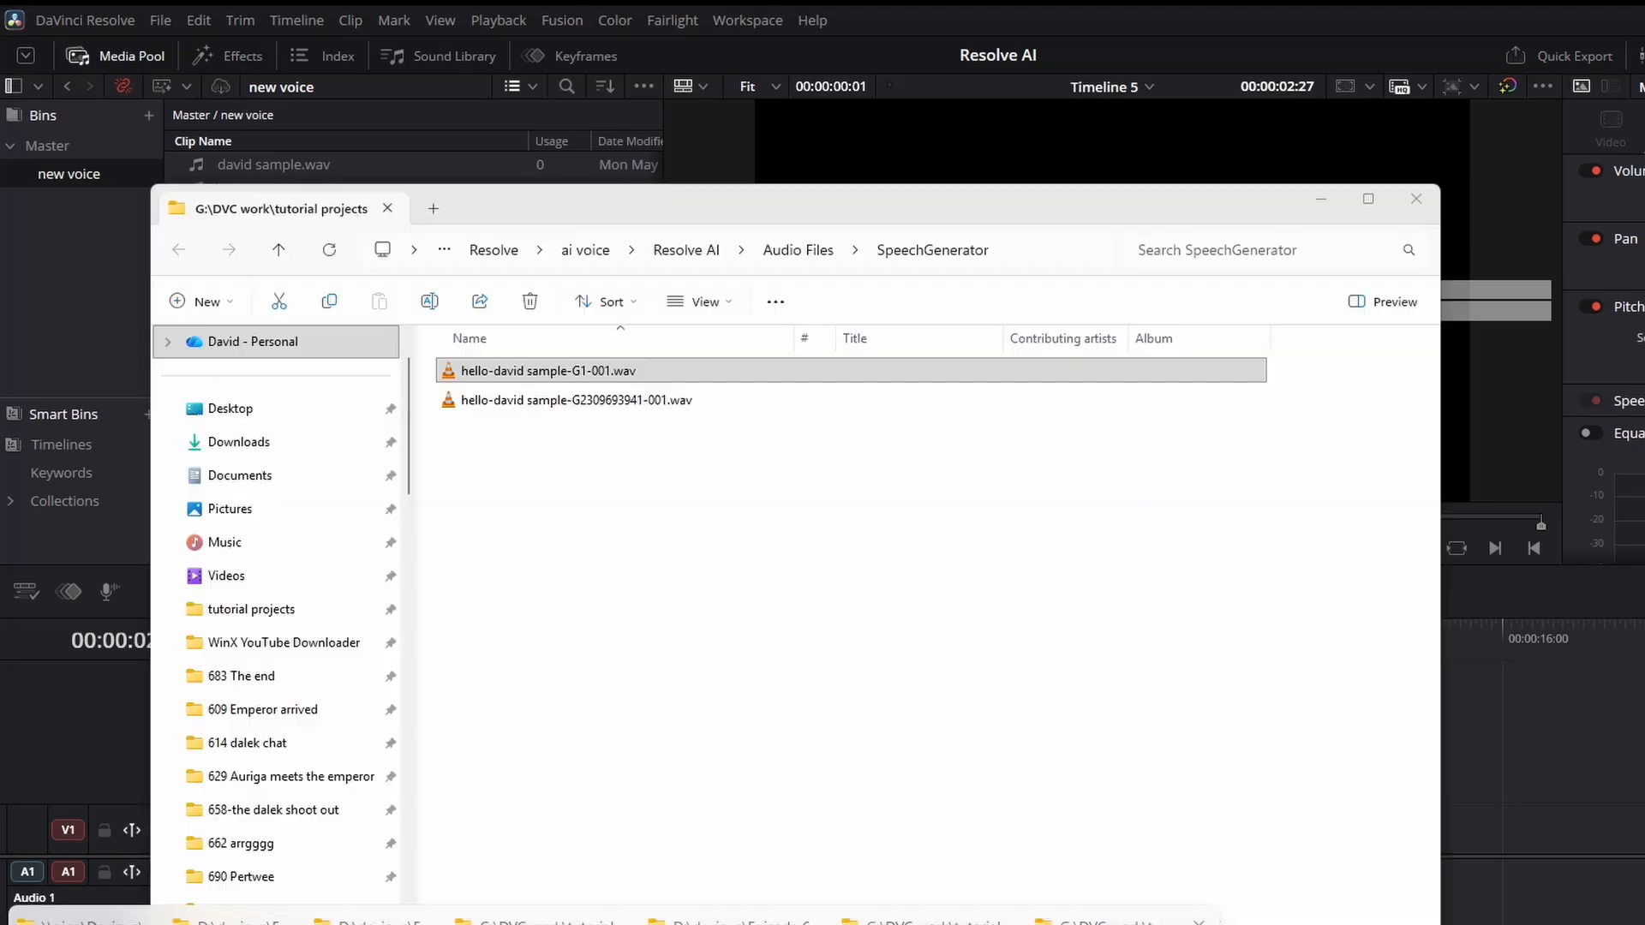
Play the new randomized clip from the SpeechGenerator folder in the media player, then return to the Speech Generator.
click(1124, 919)
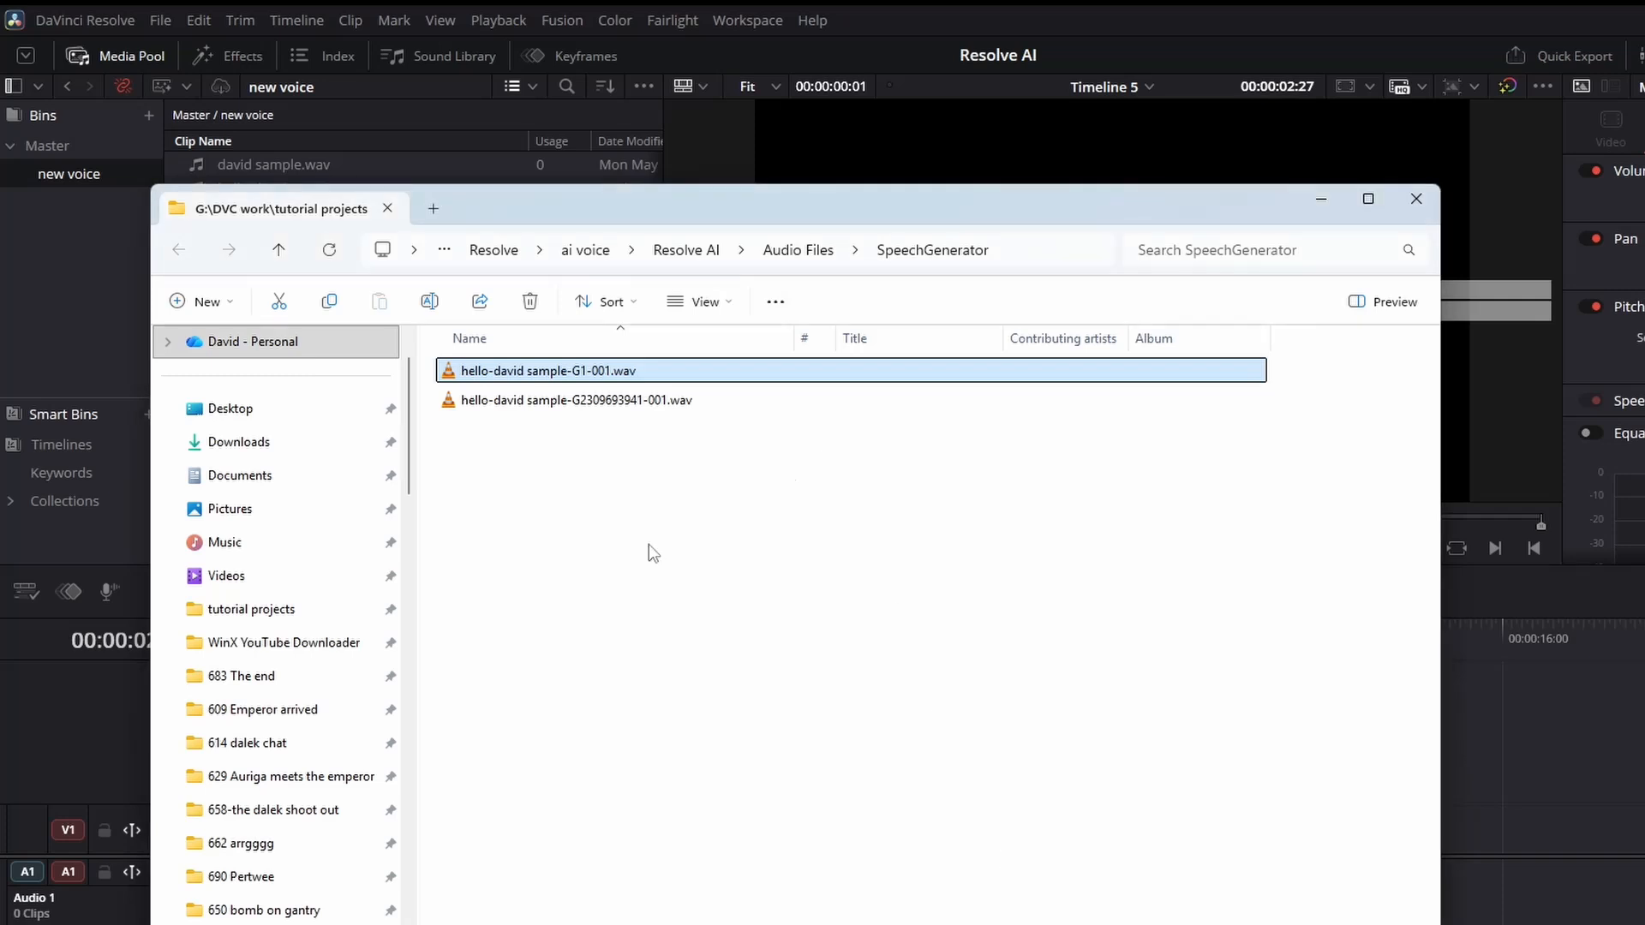
double_click(561, 400)
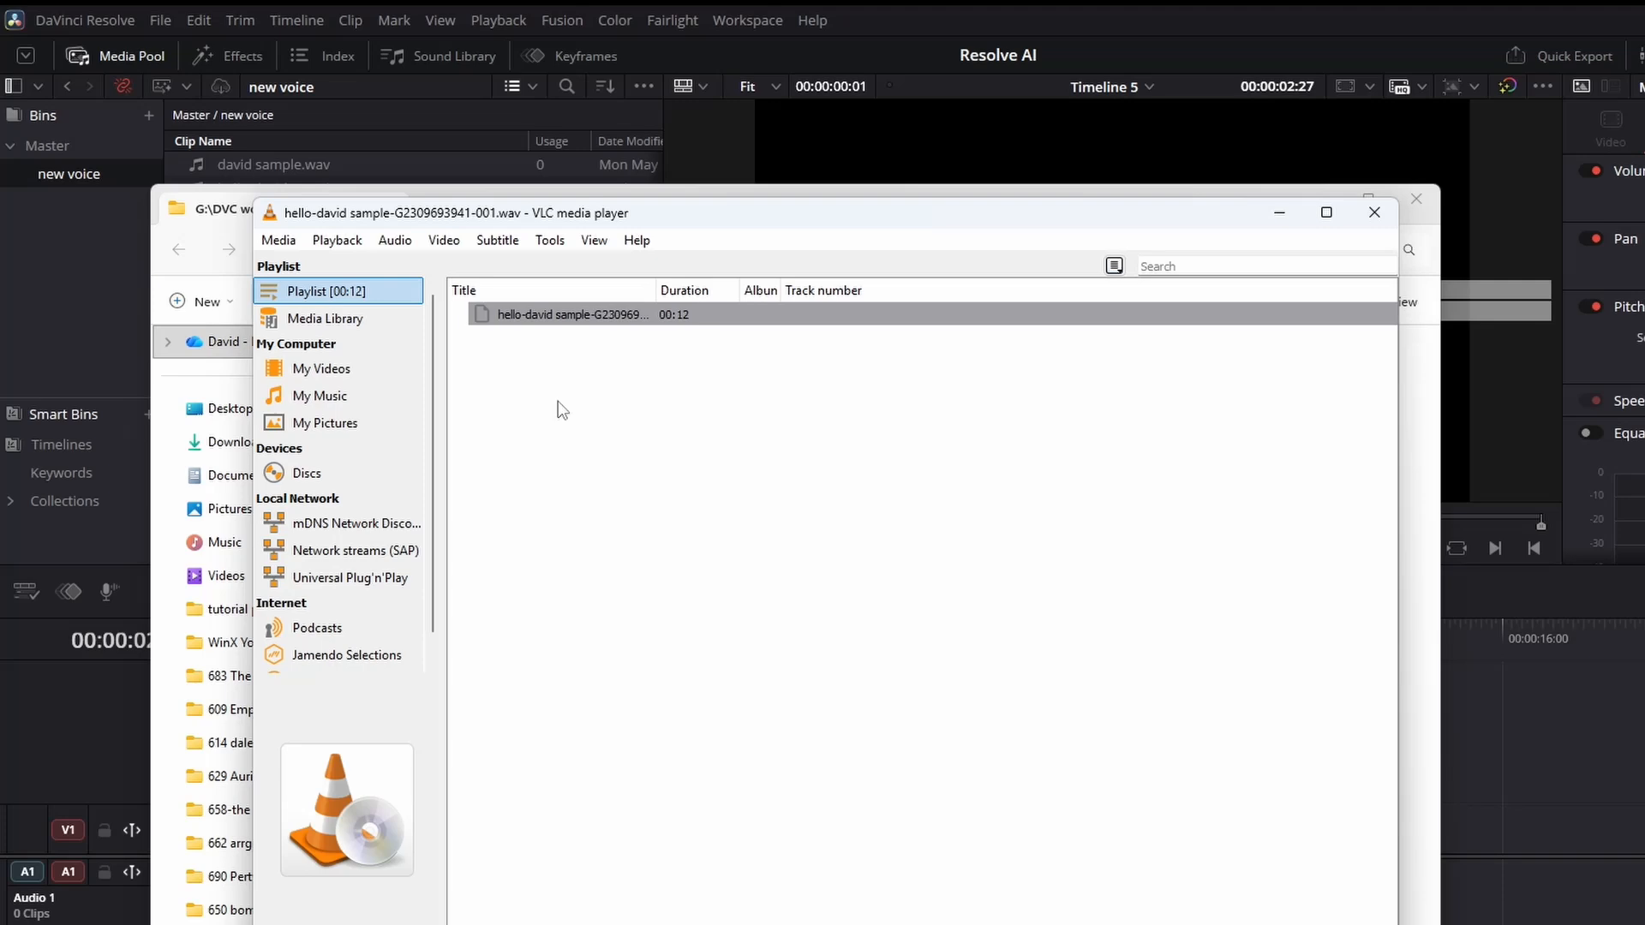
click(1376, 205)
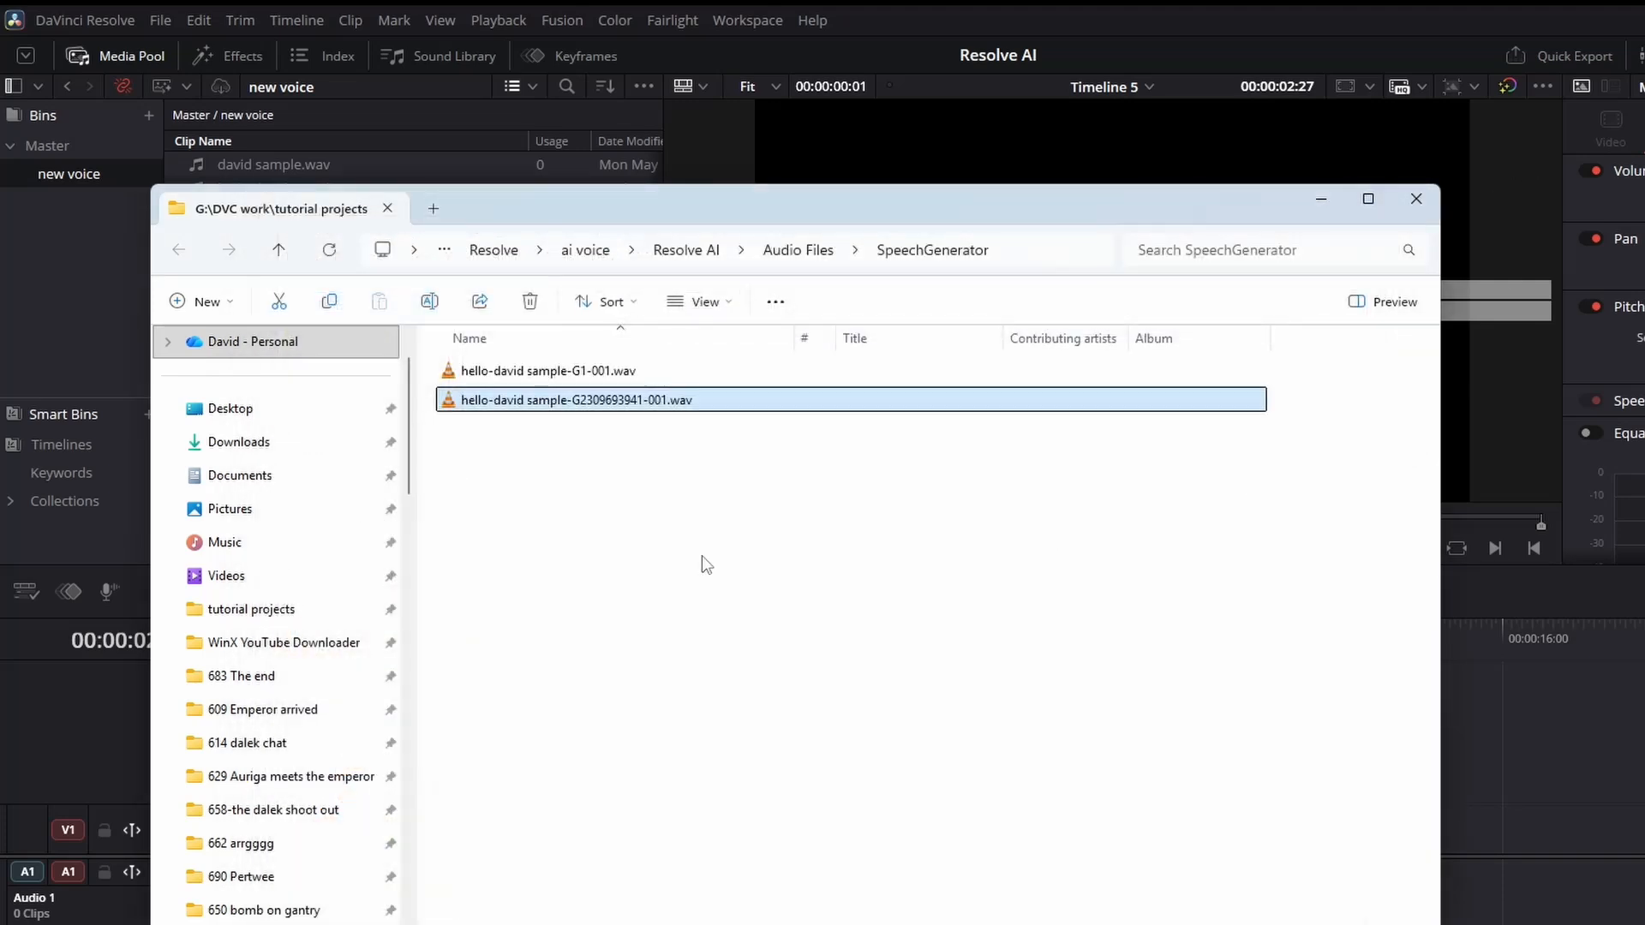
double_click(578, 401)
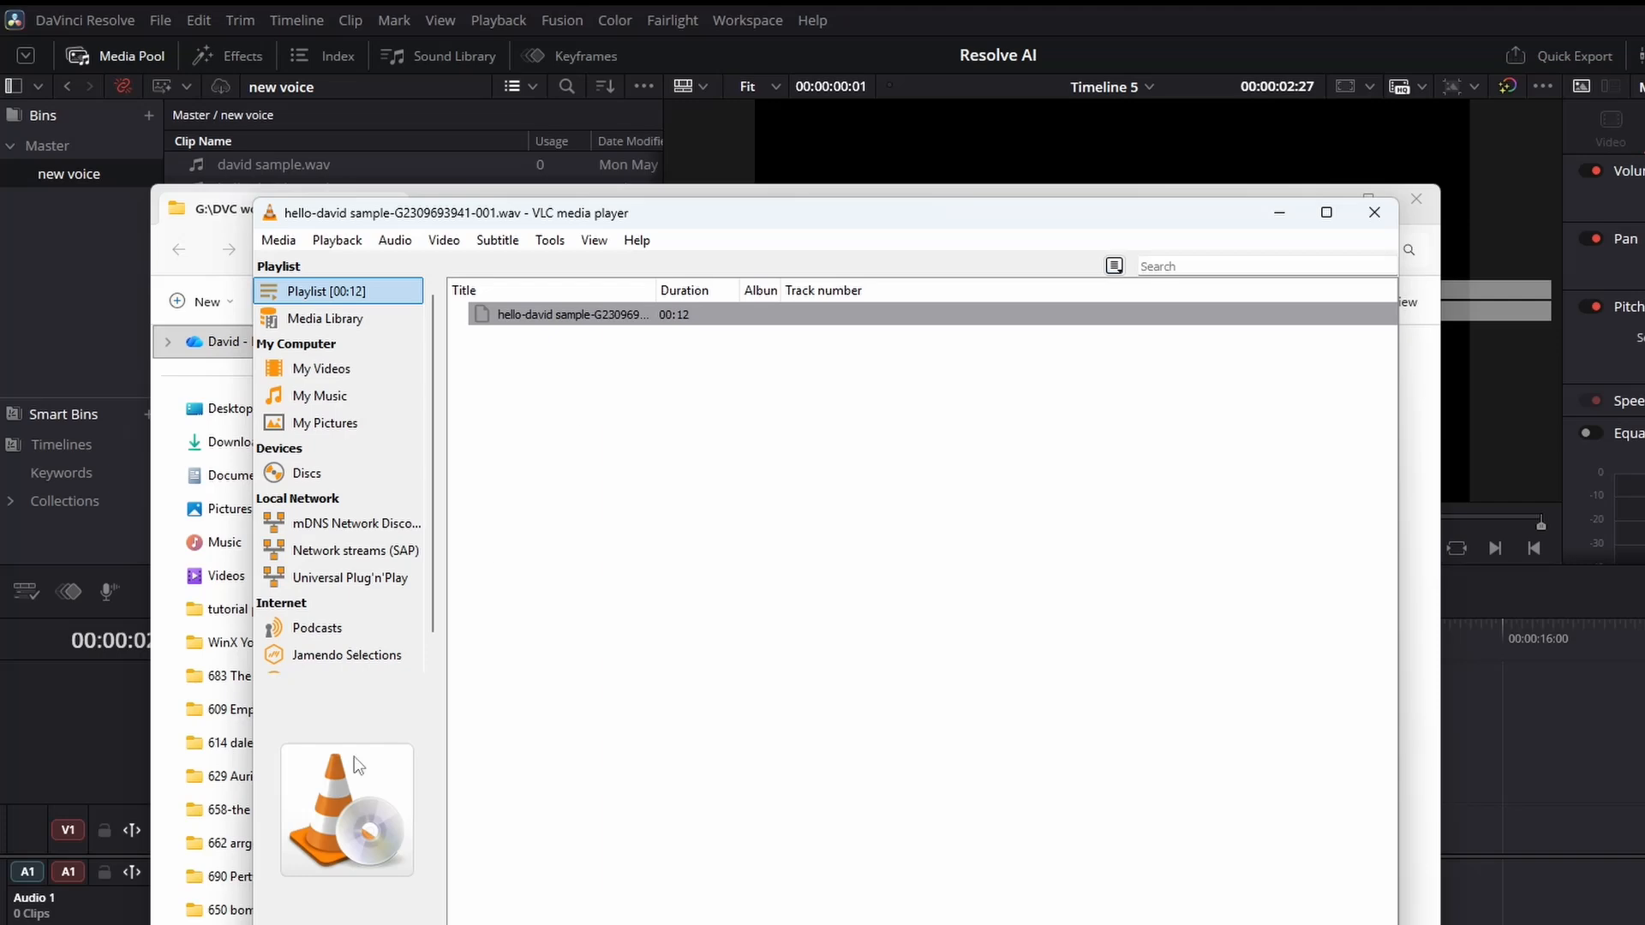
click(342, 924)
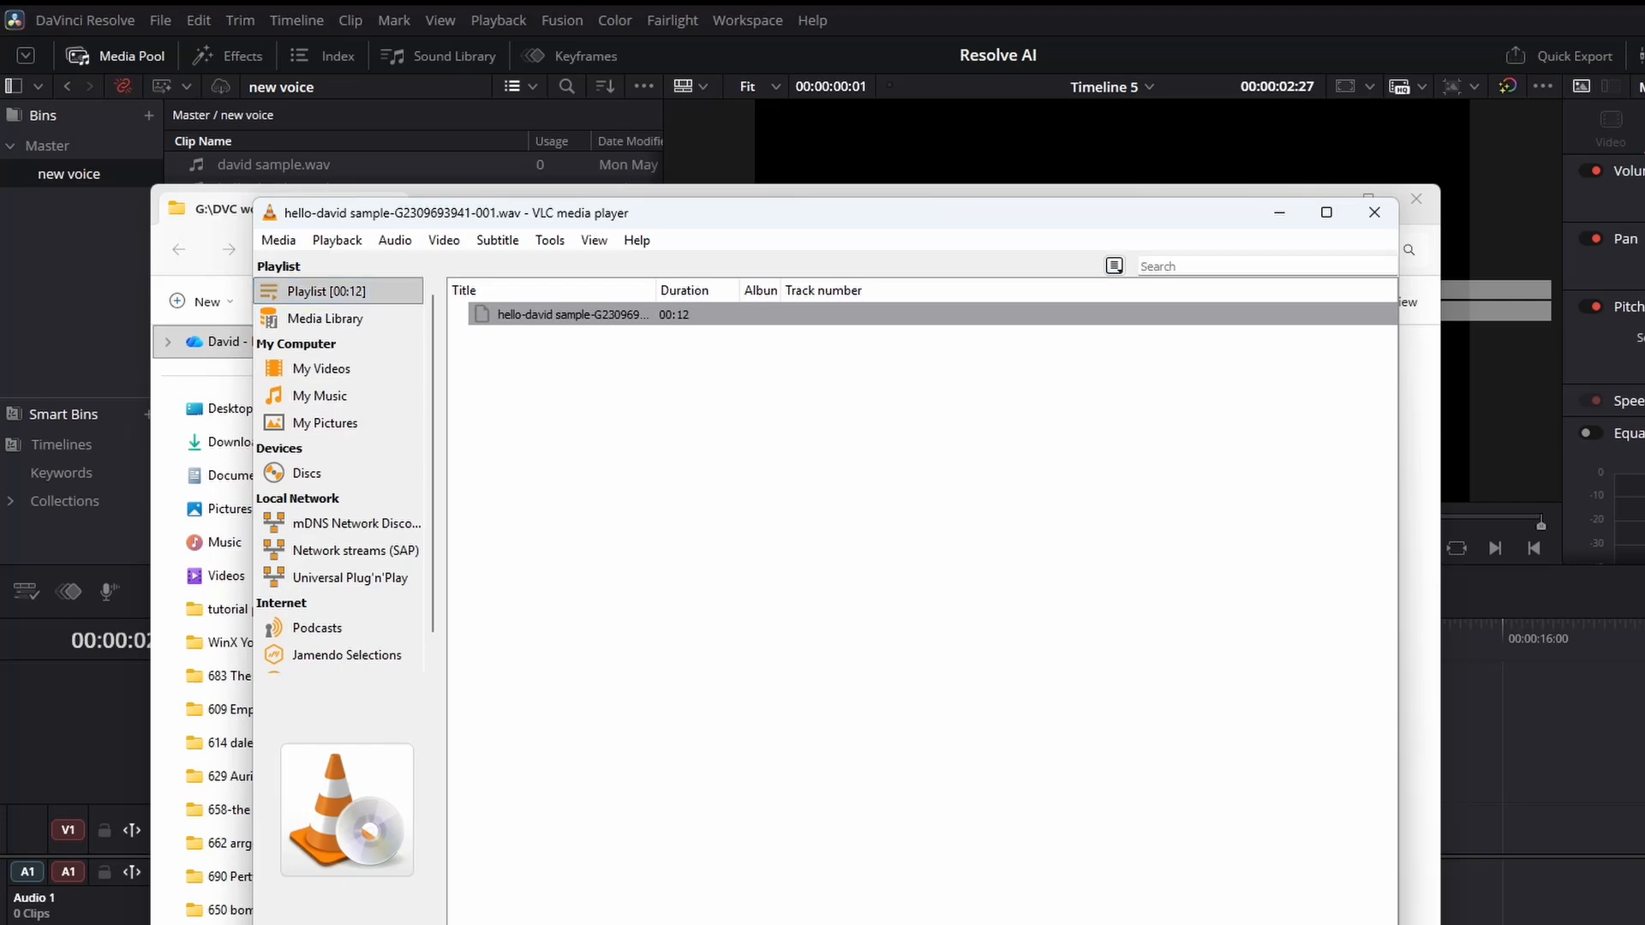
click(1374, 212)
click(1532, 746)
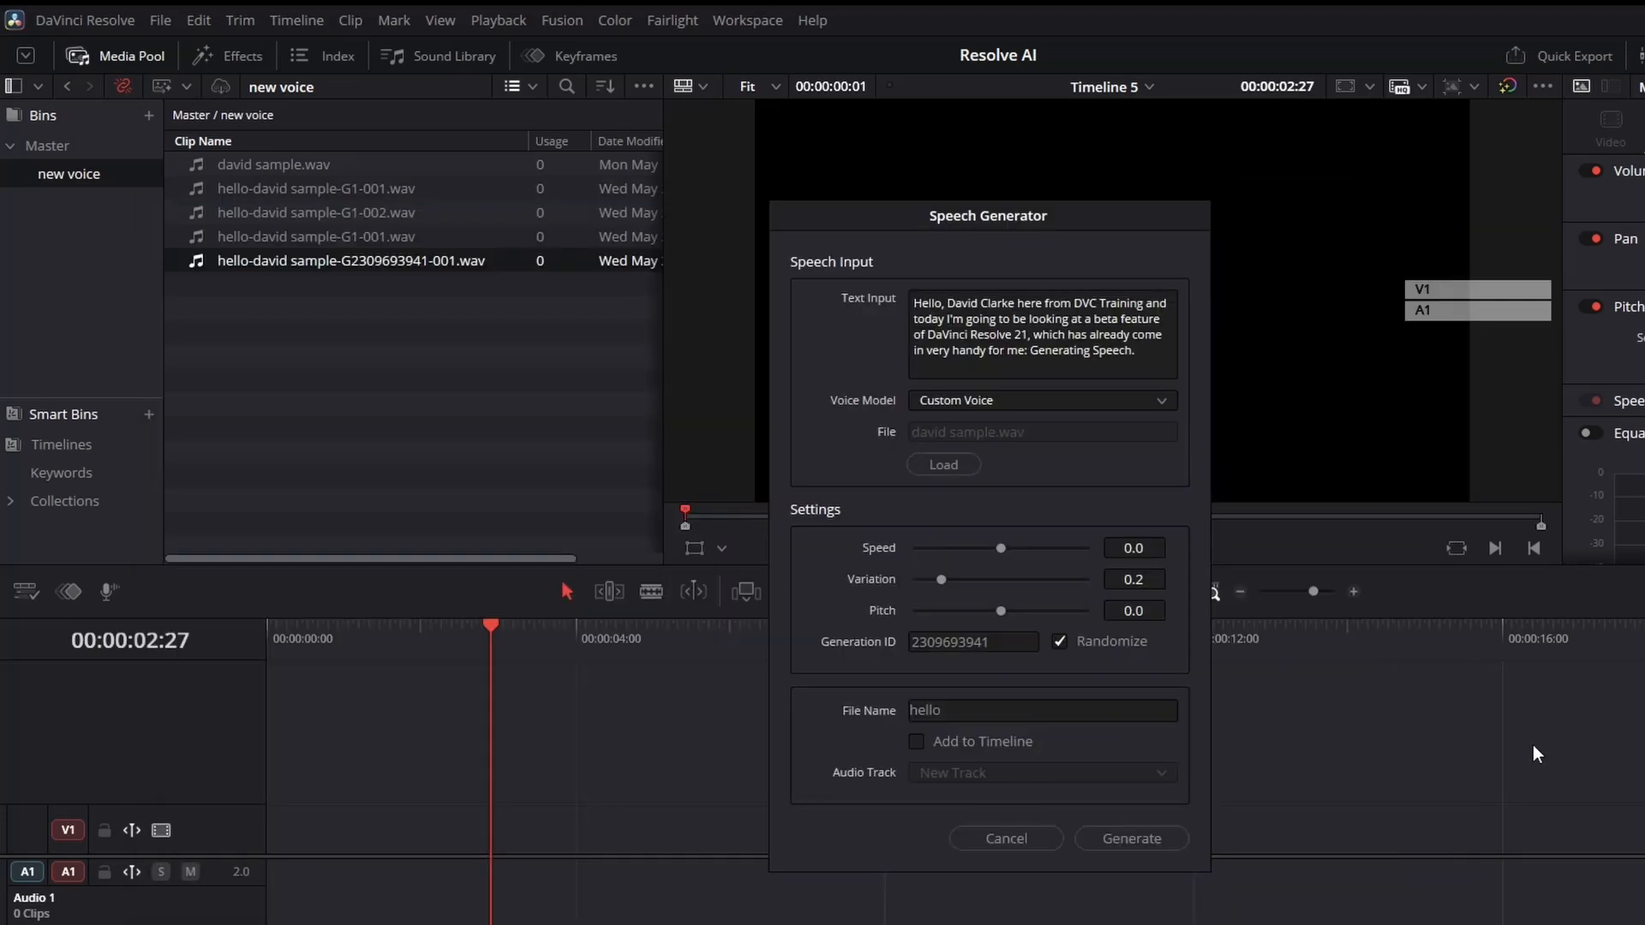
Generate three more randomized takes of the same text with the Speech Generator.
double_click(1060, 641)
click(1129, 838)
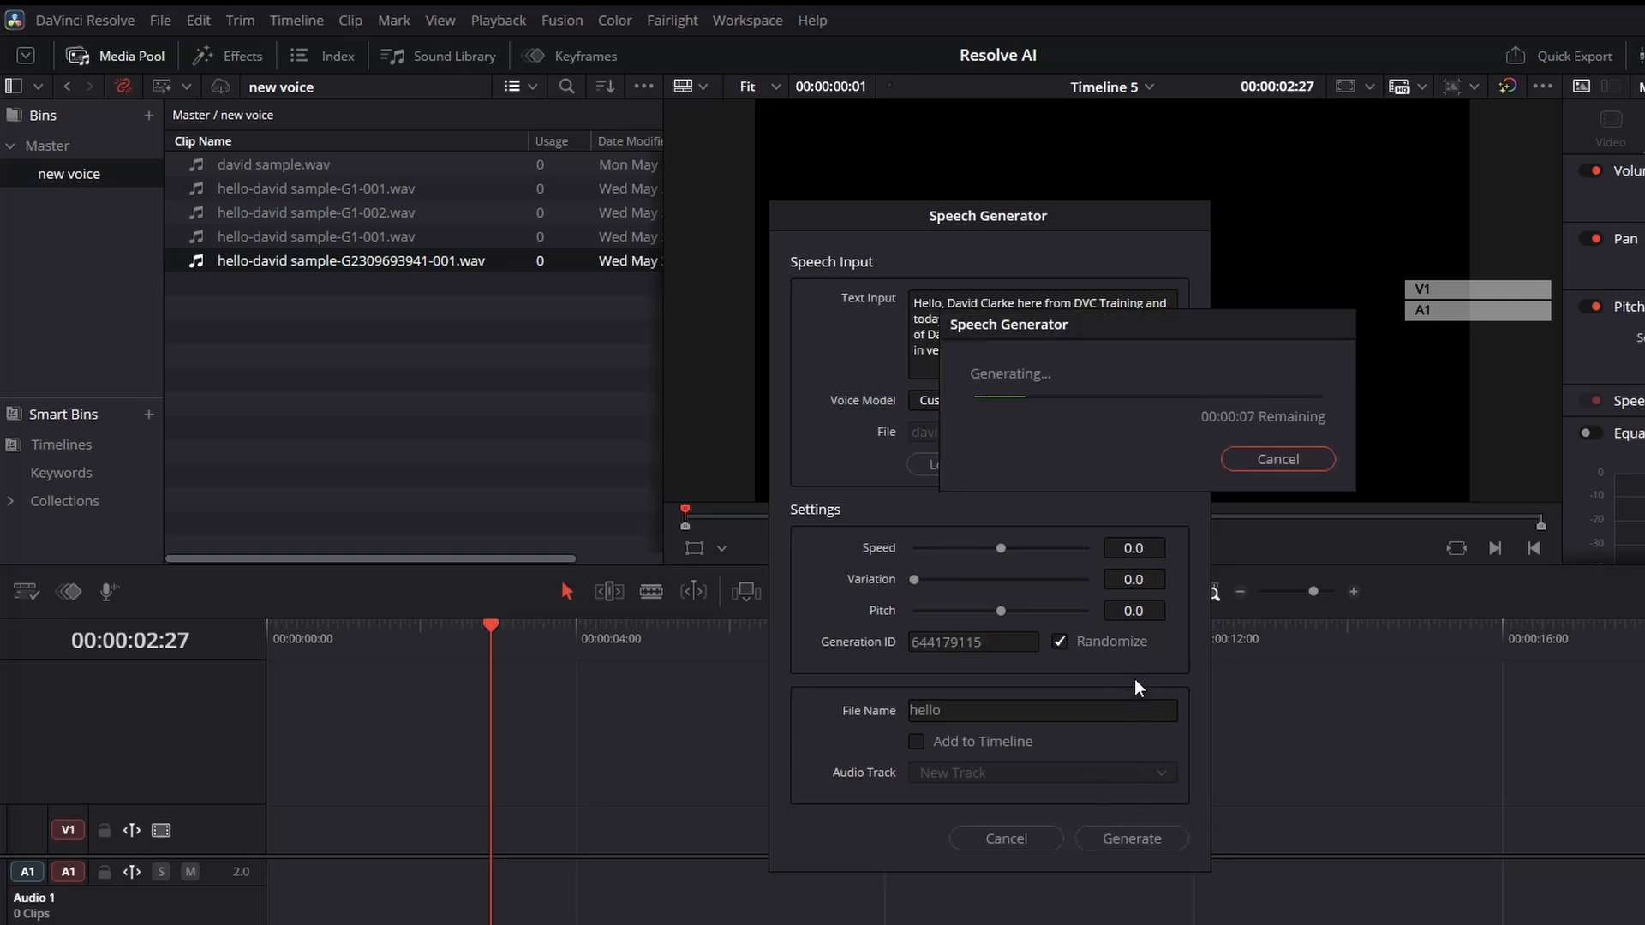
click(1092, 641)
click(1091, 641)
click(1132, 838)
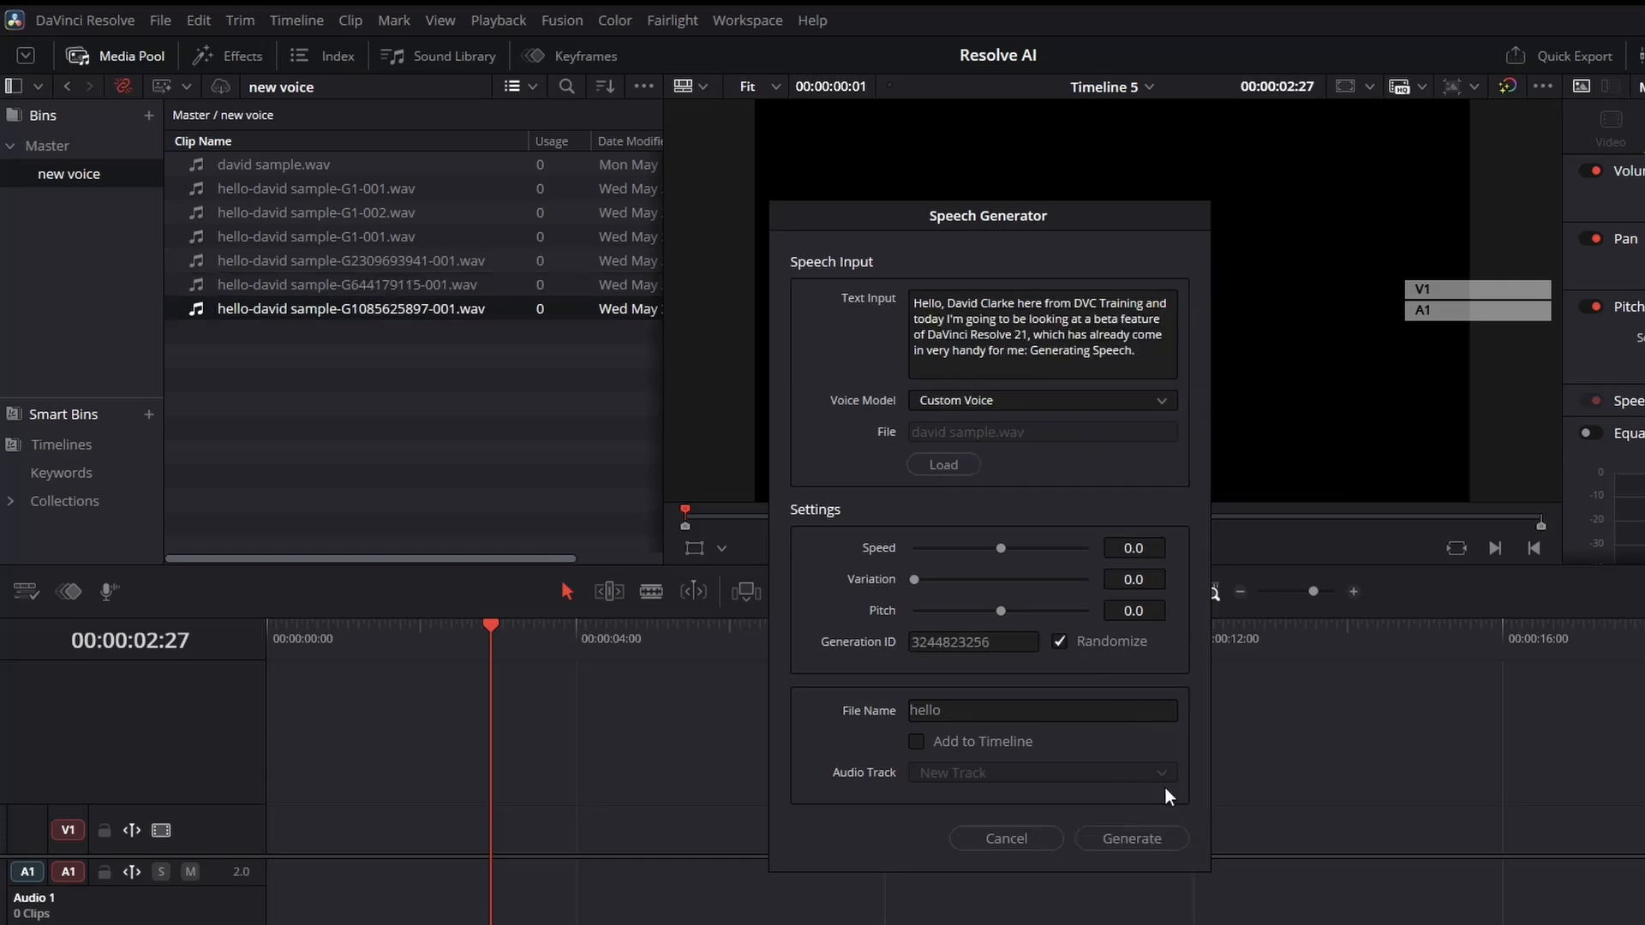
click(1173, 839)
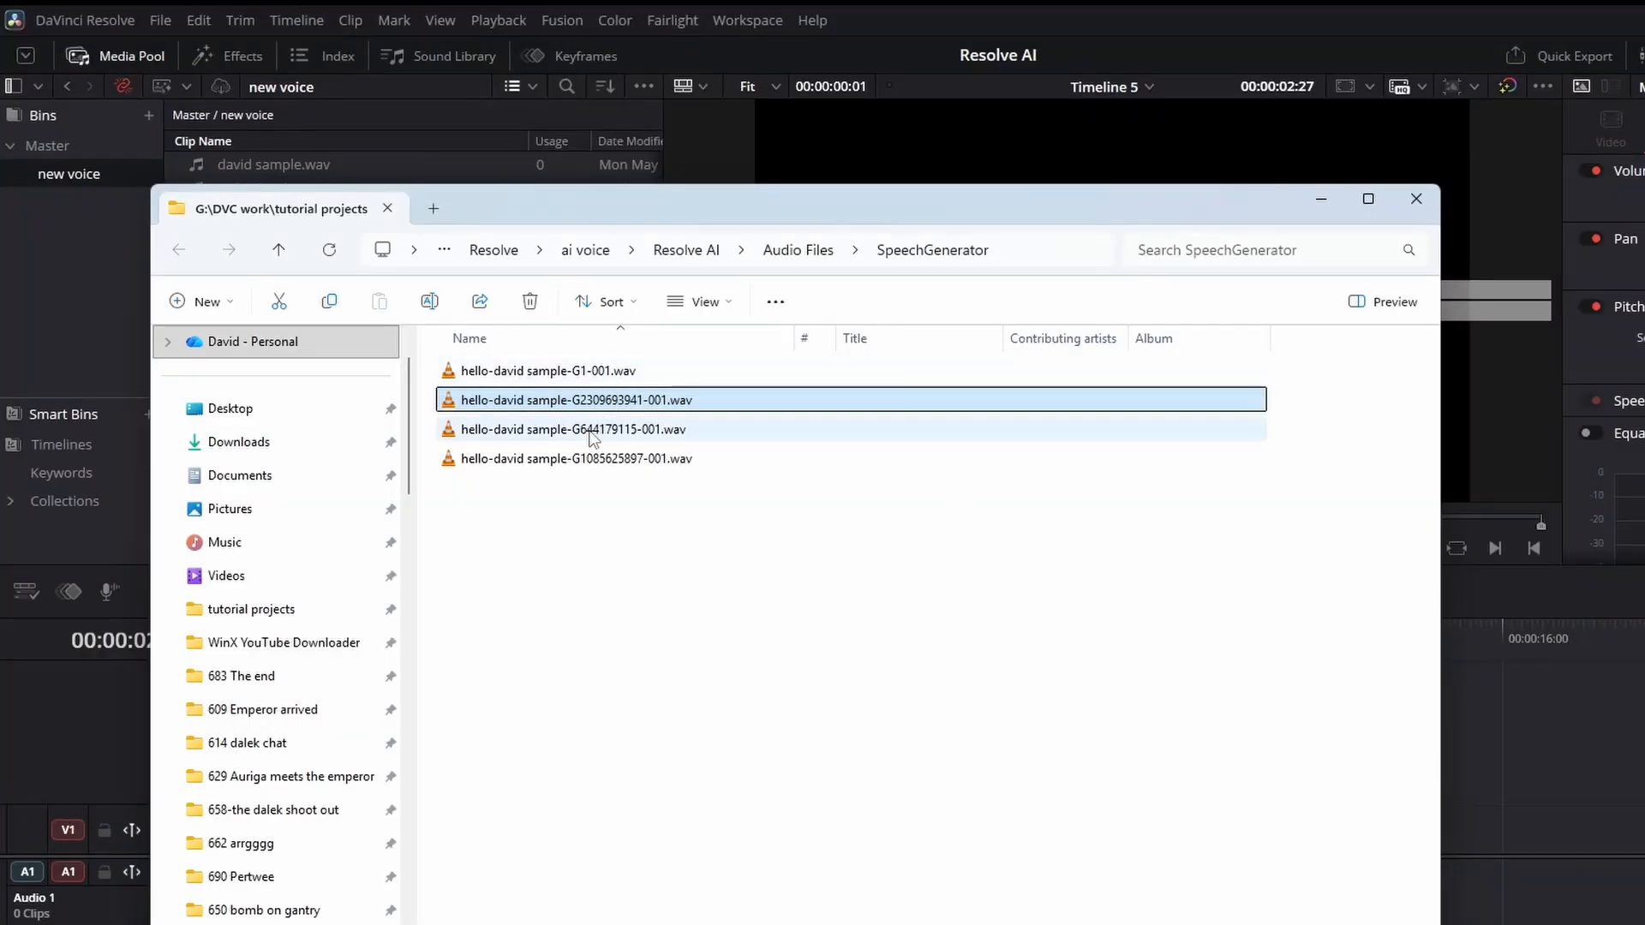
double_click(591, 433)
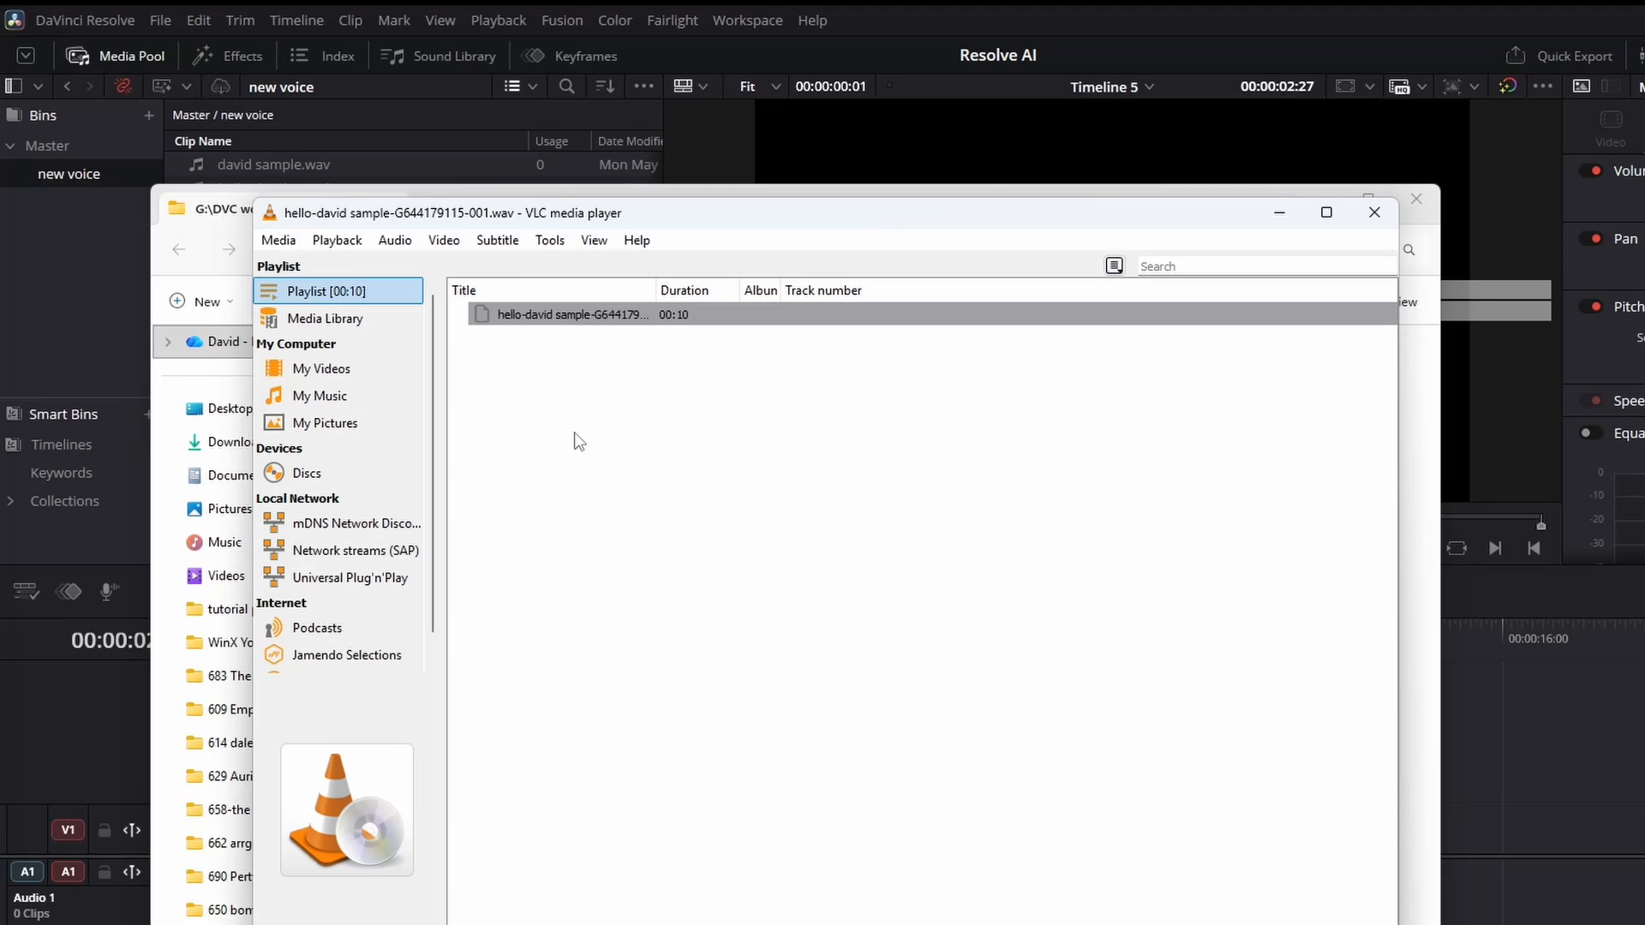
click(1375, 213)
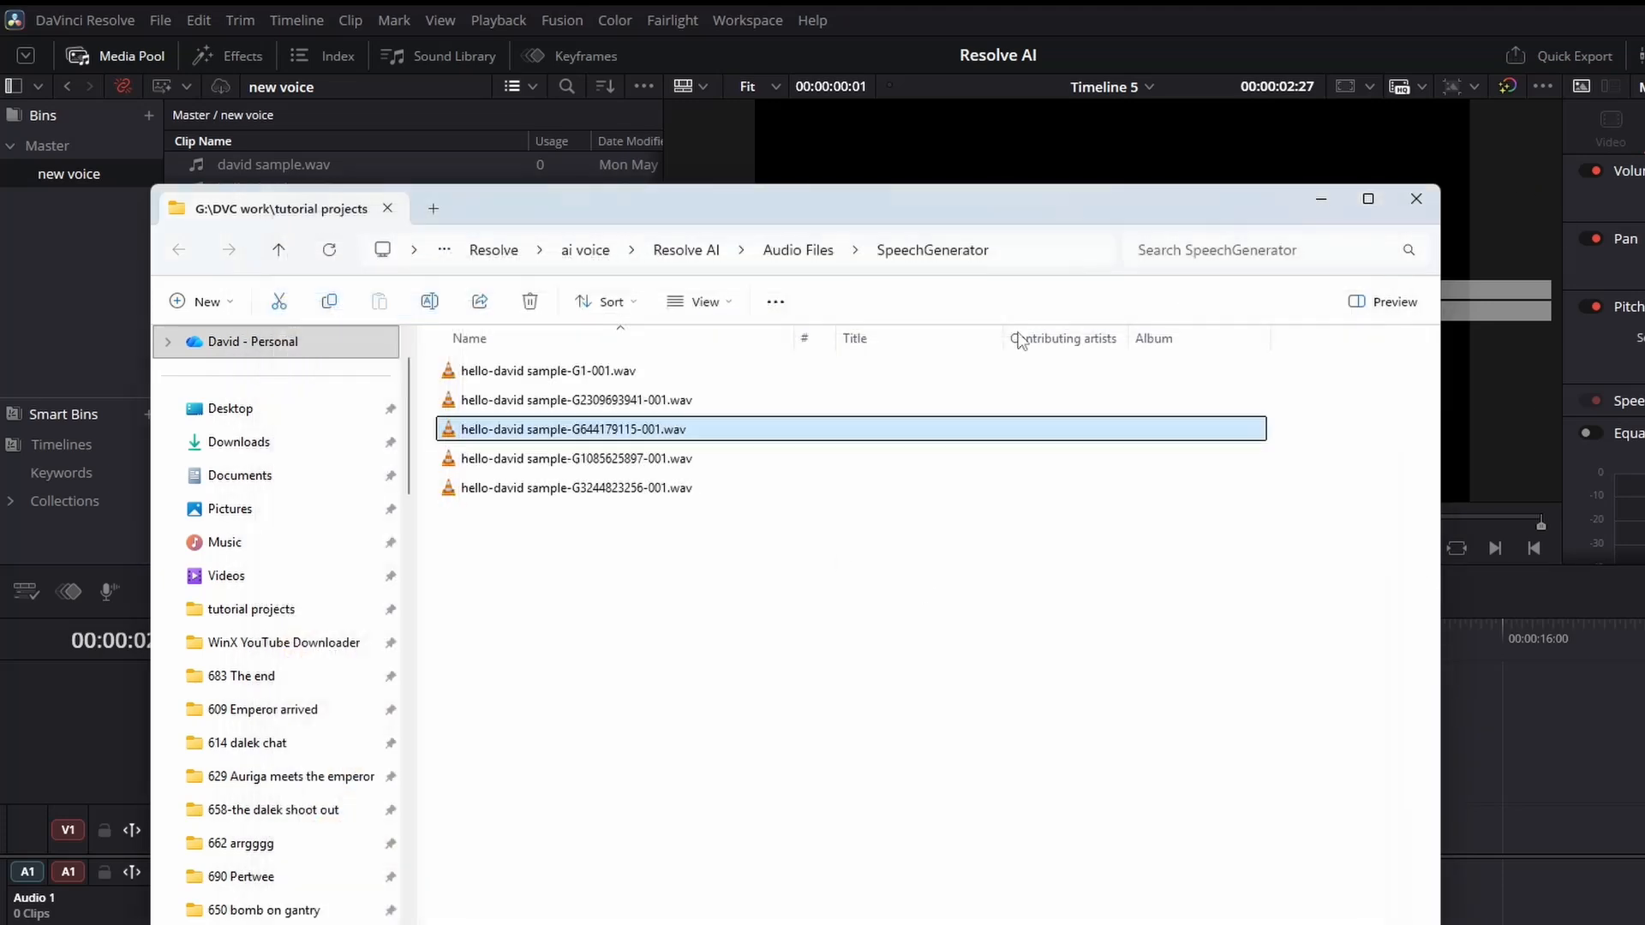
double_click(638, 460)
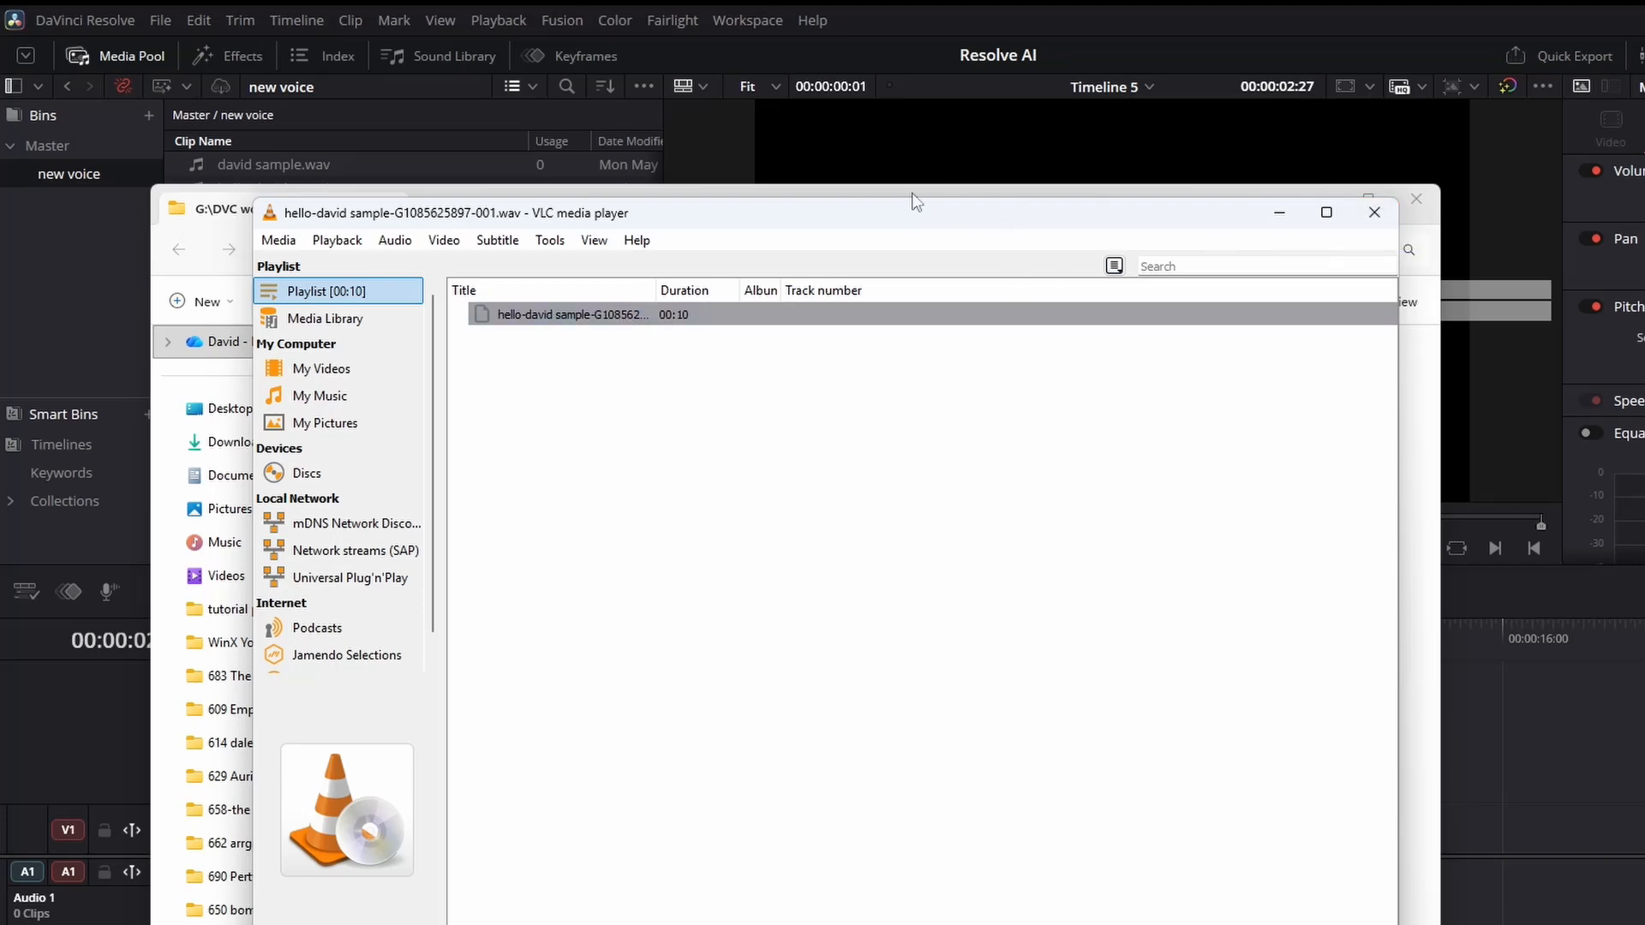
click(1390, 221)
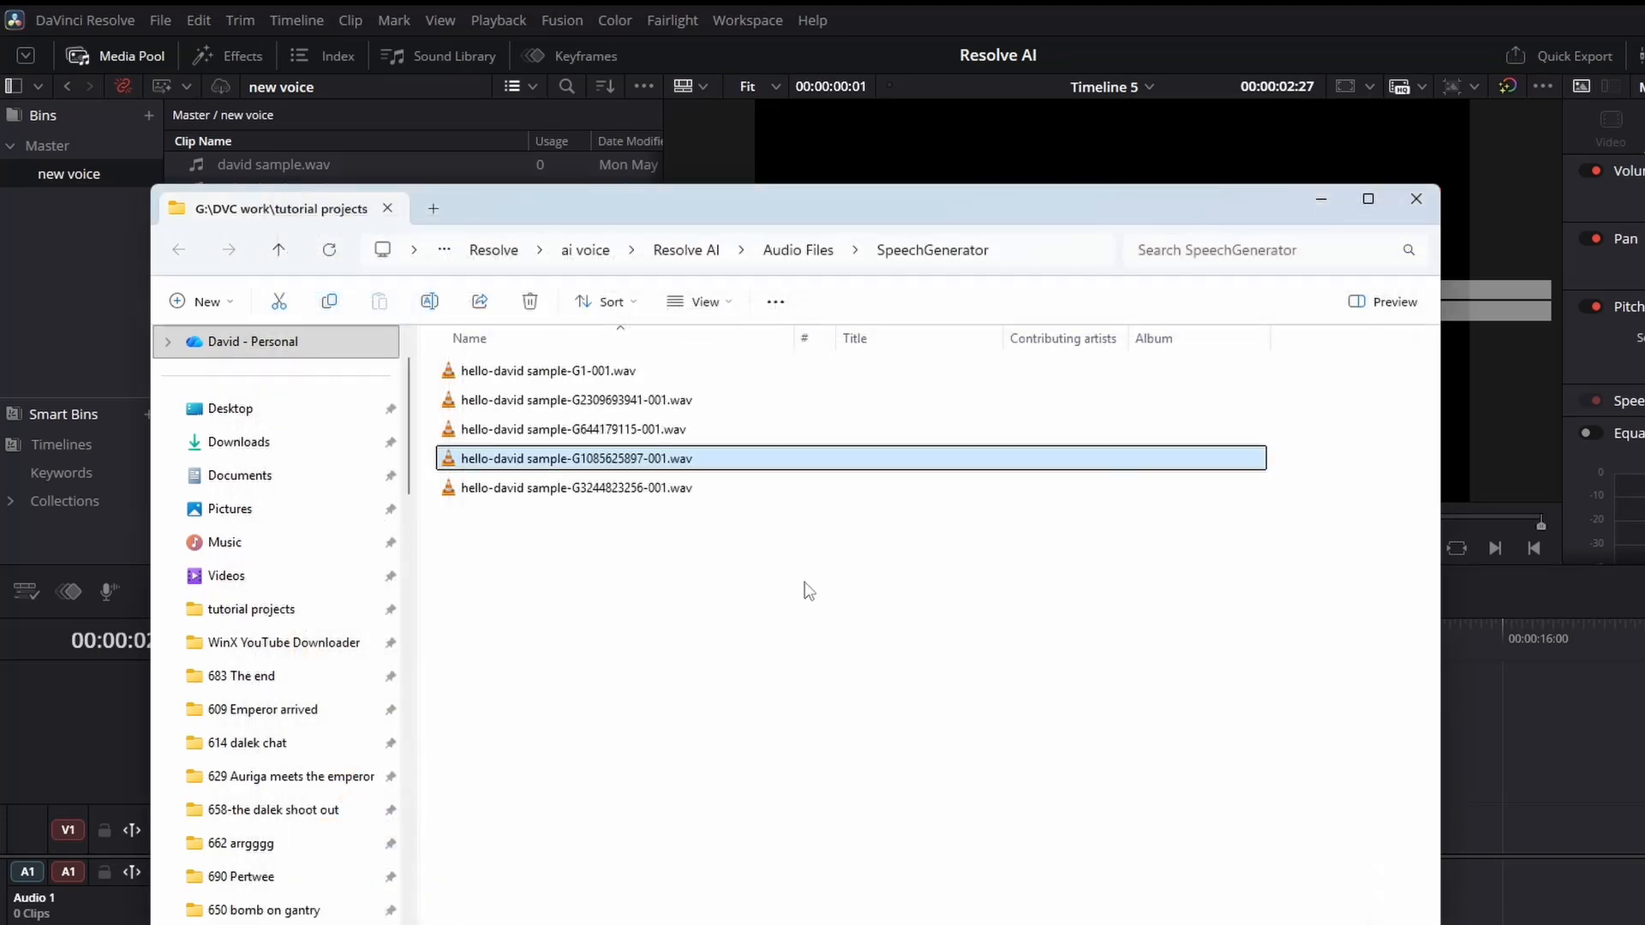
double_click(605, 488)
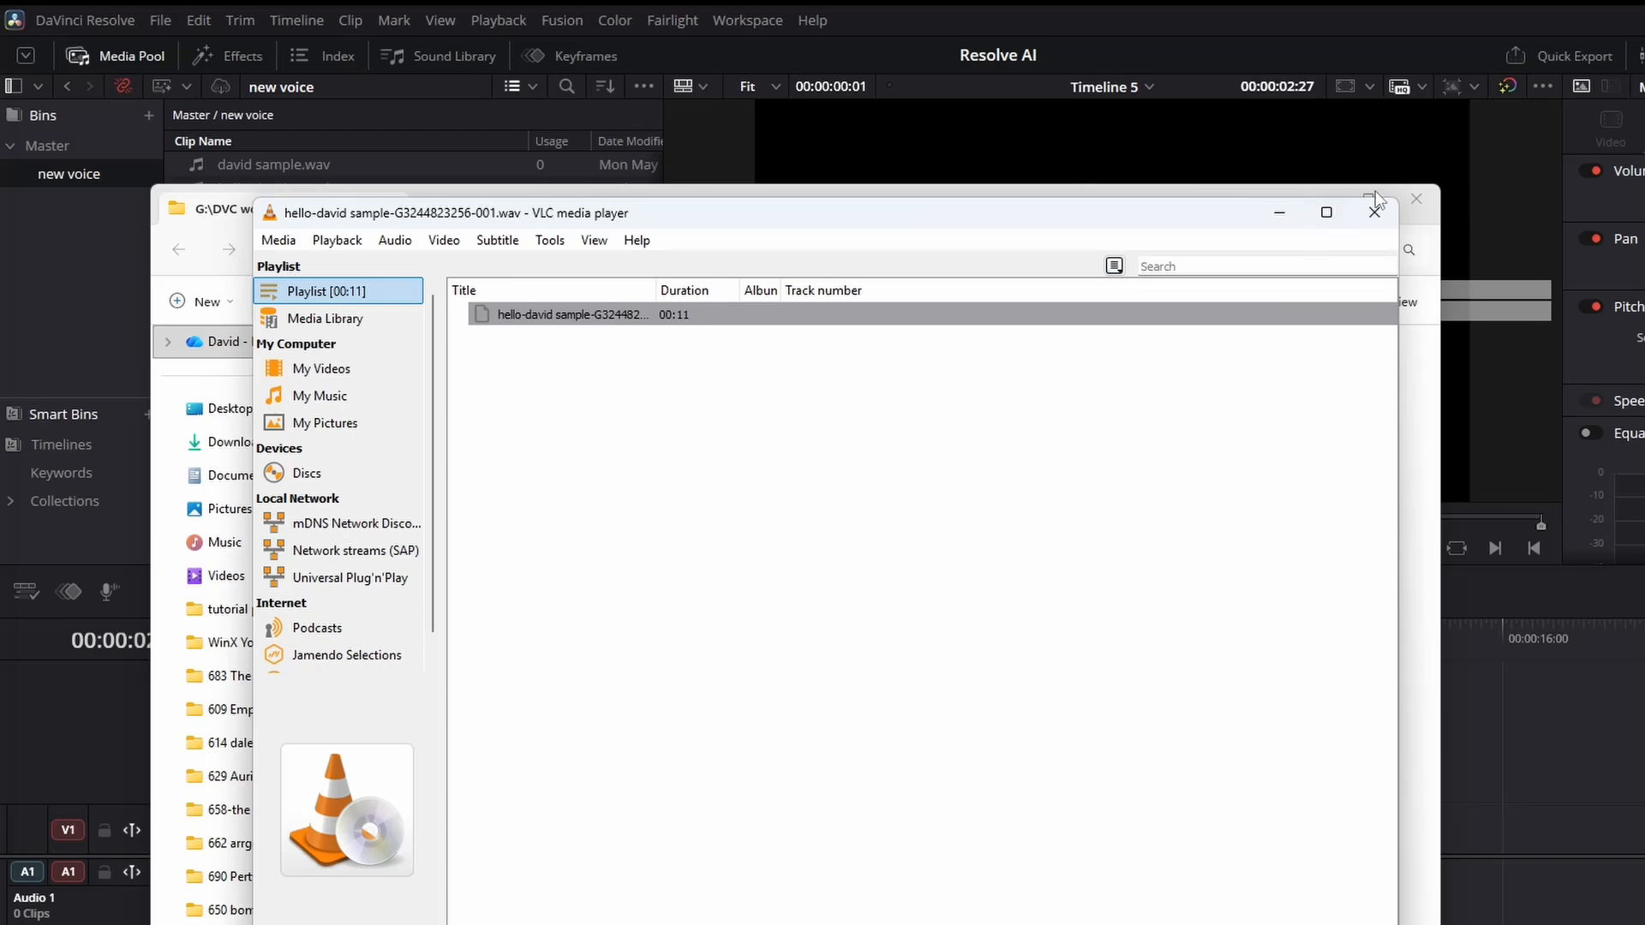
click(1374, 213)
click(661, 460)
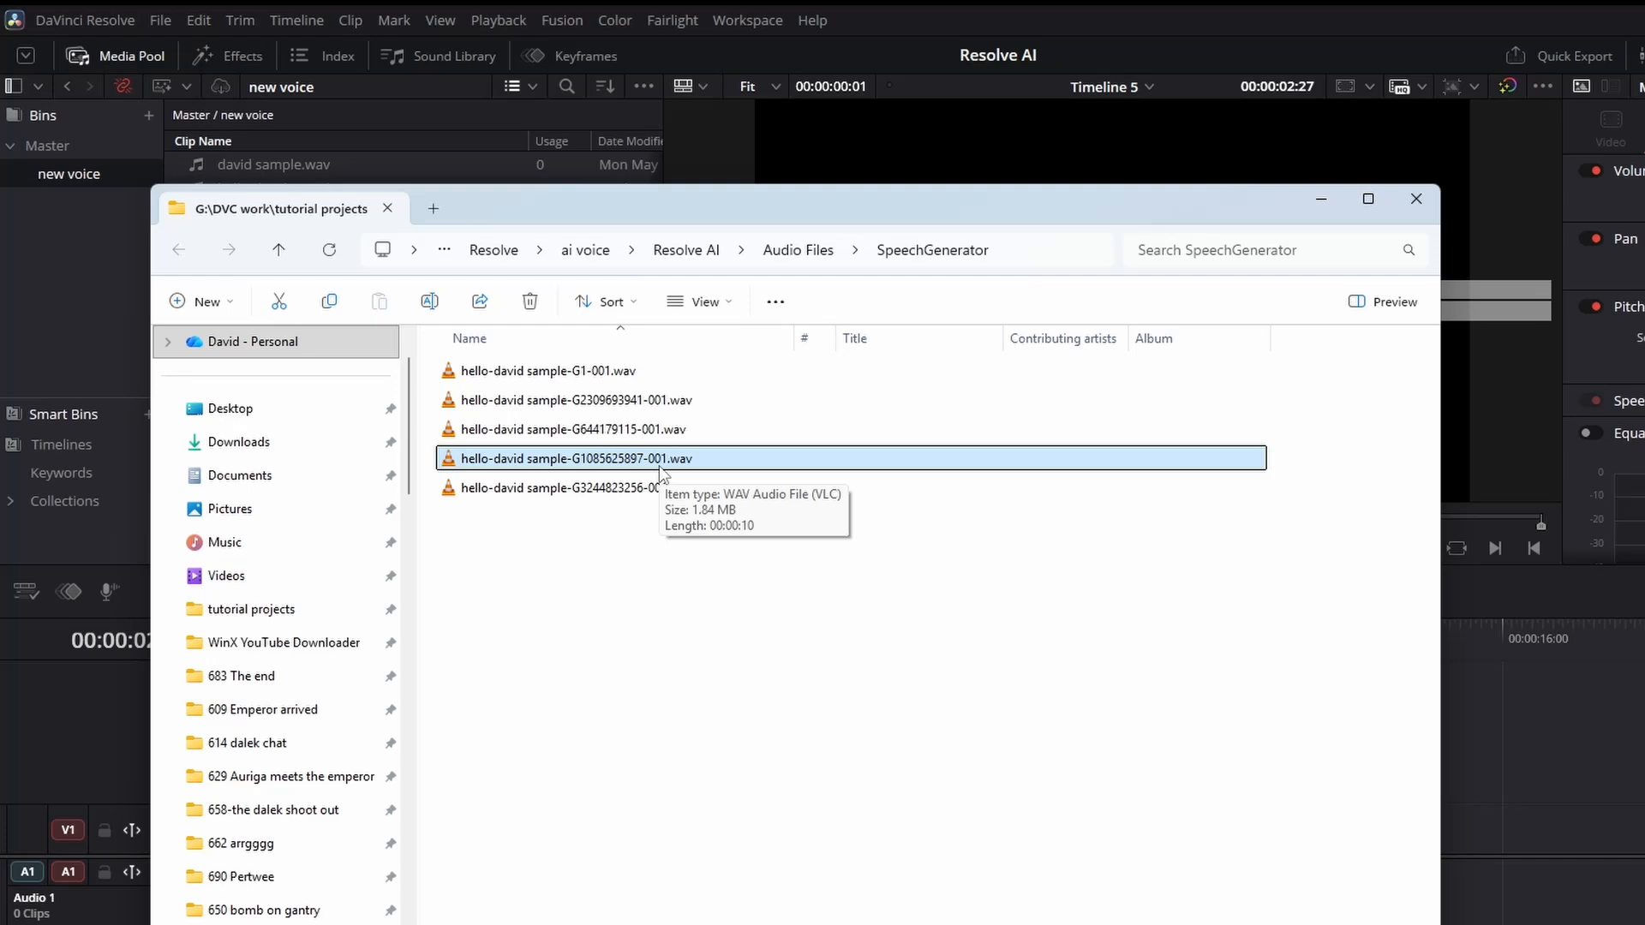
drag(592, 218, 521, 156)
drag(1370, 826, 782, 826)
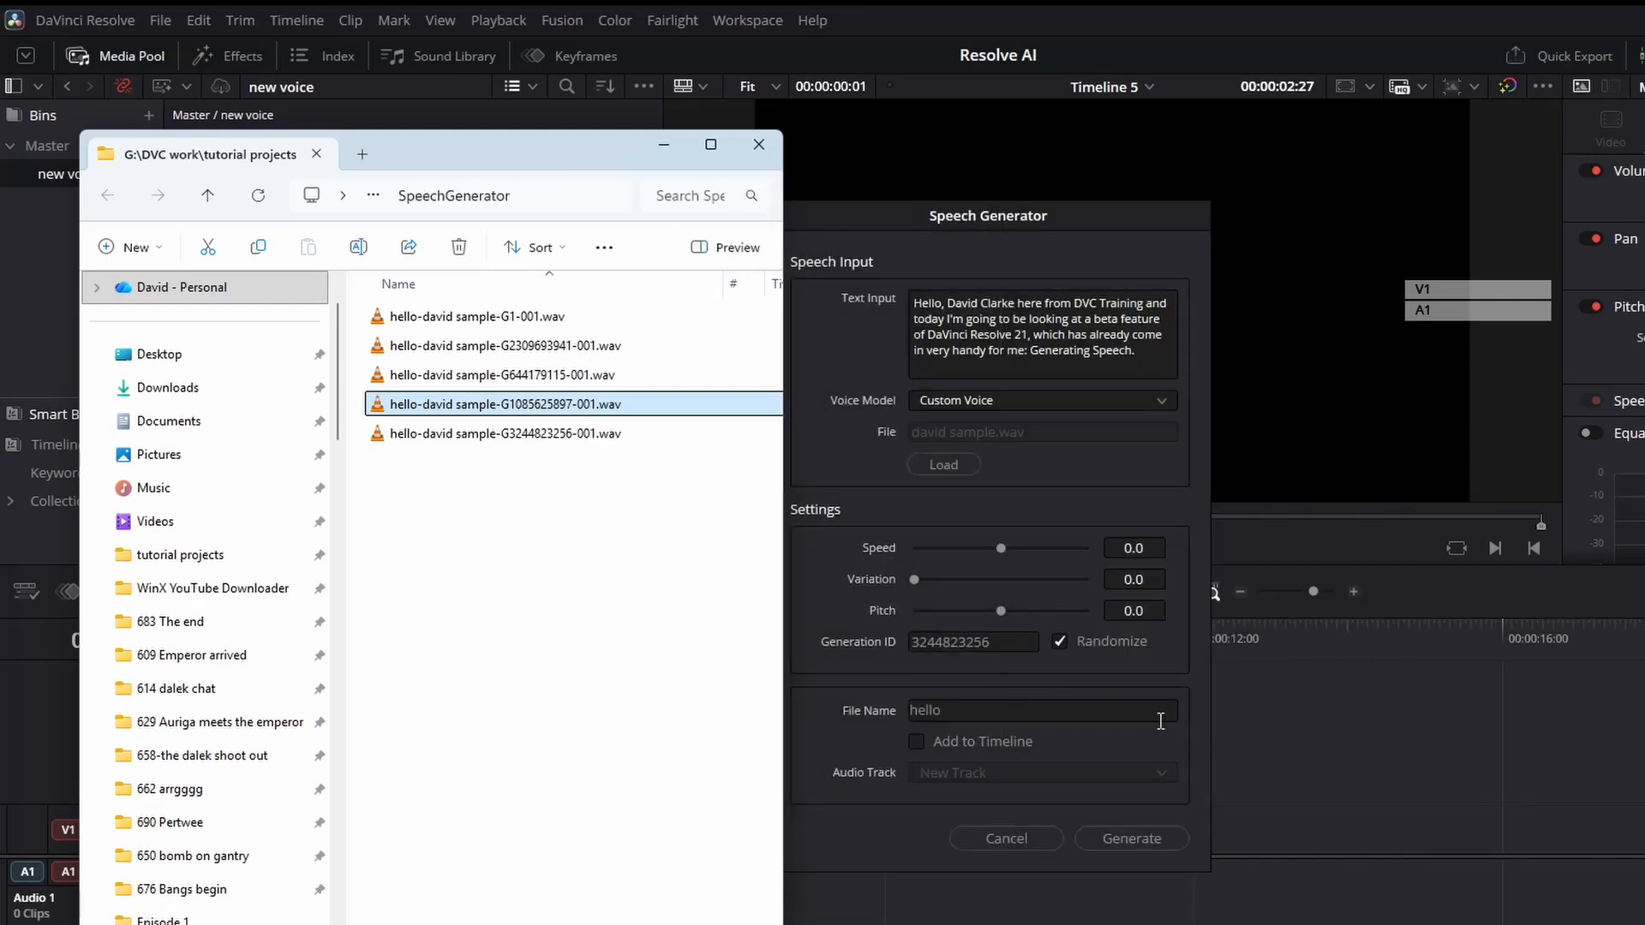
click(1059, 644)
click(530, 406)
drag(573, 403, 512, 403)
right_click(557, 409)
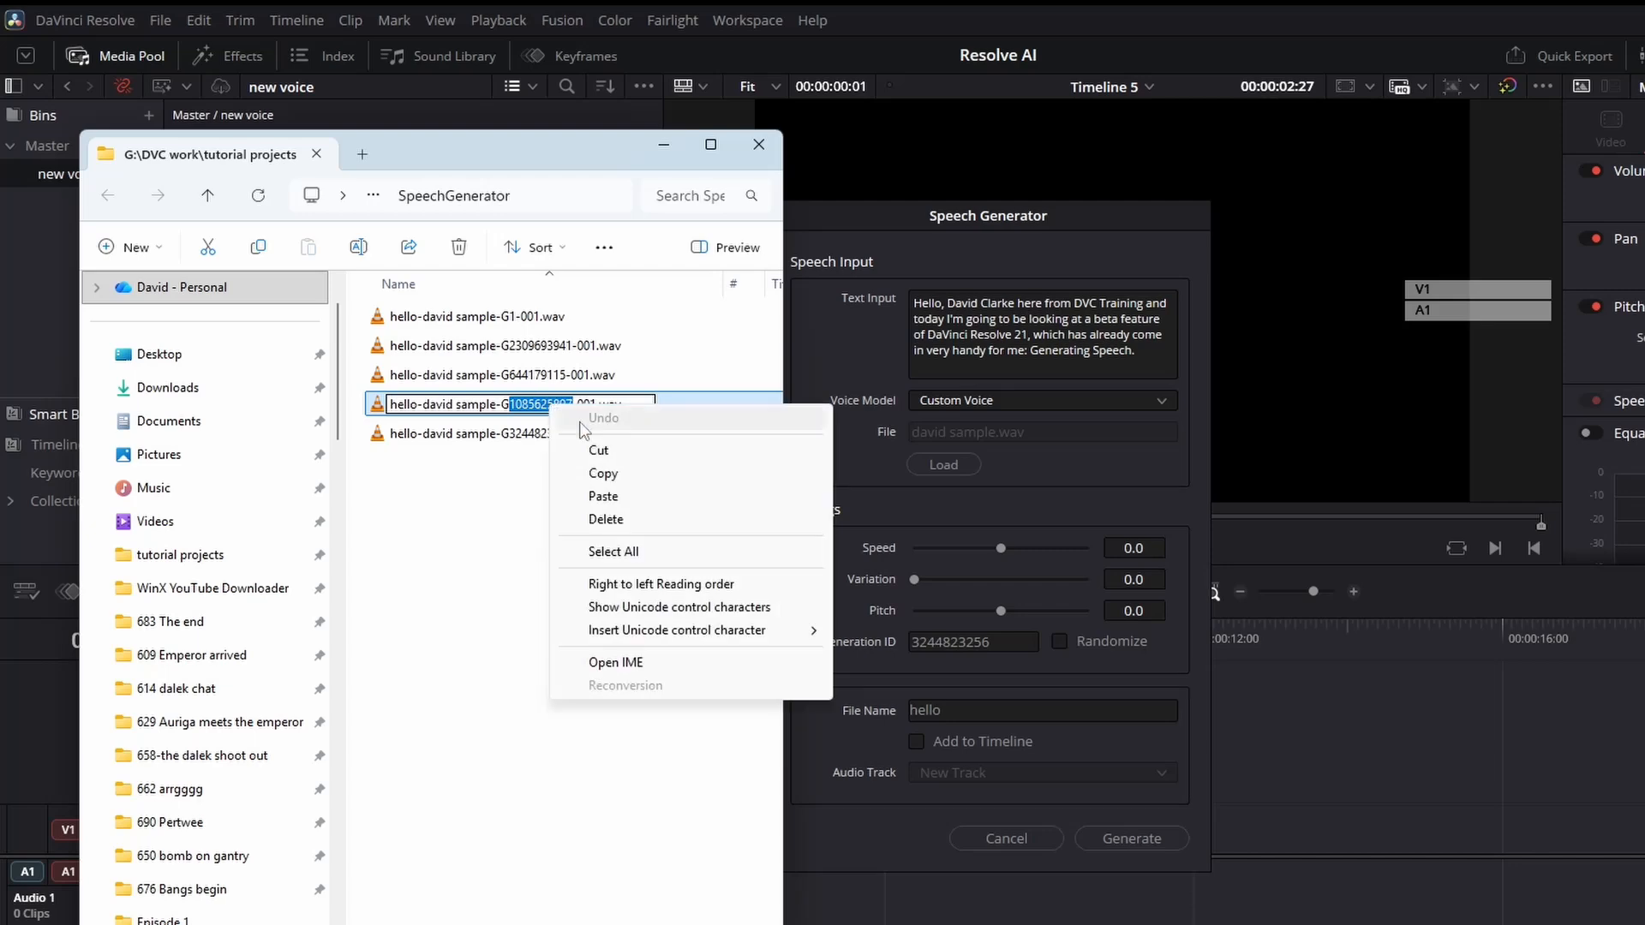
click(600, 473)
double_click(1020, 644)
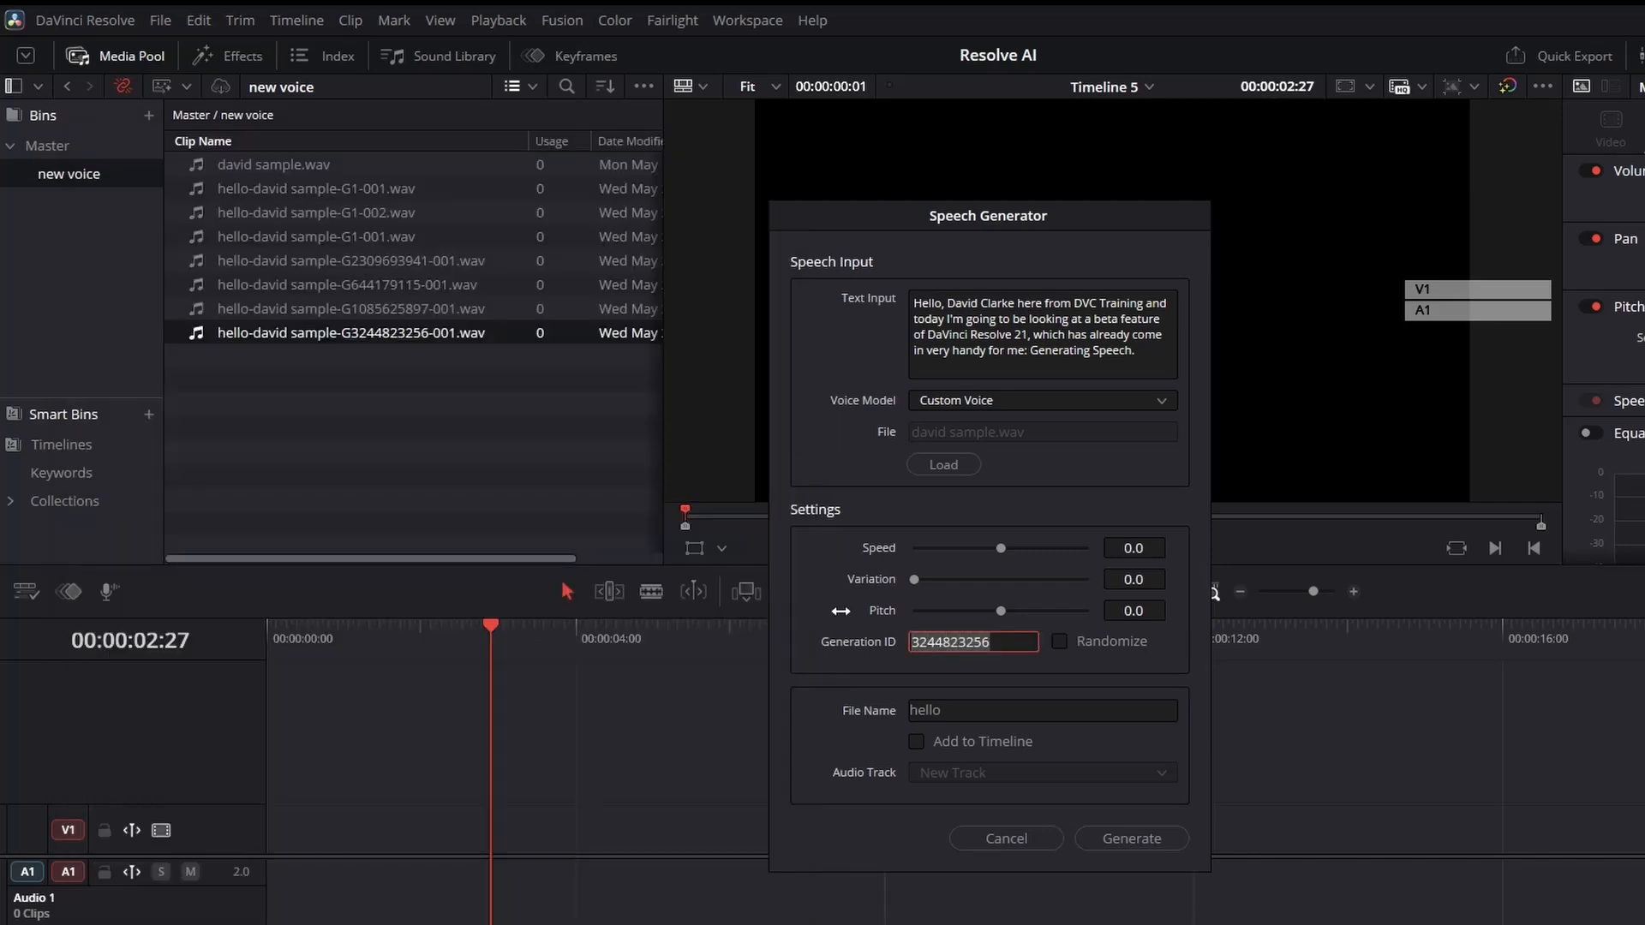
key(ctrl+v)
click(1153, 840)
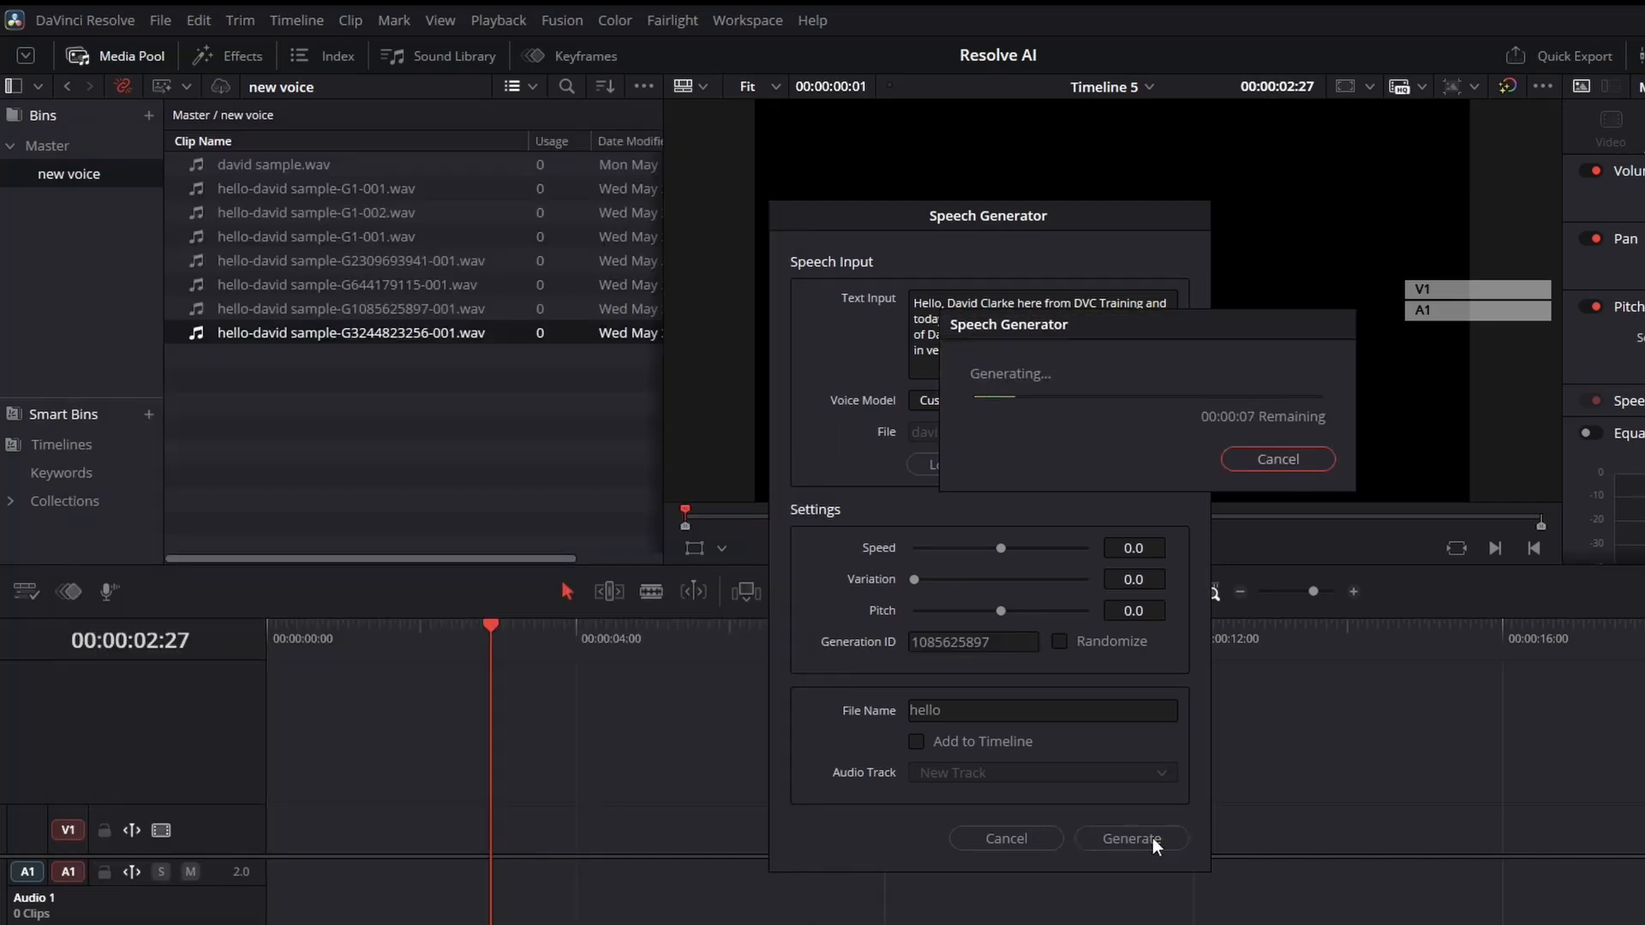
click(557, 924)
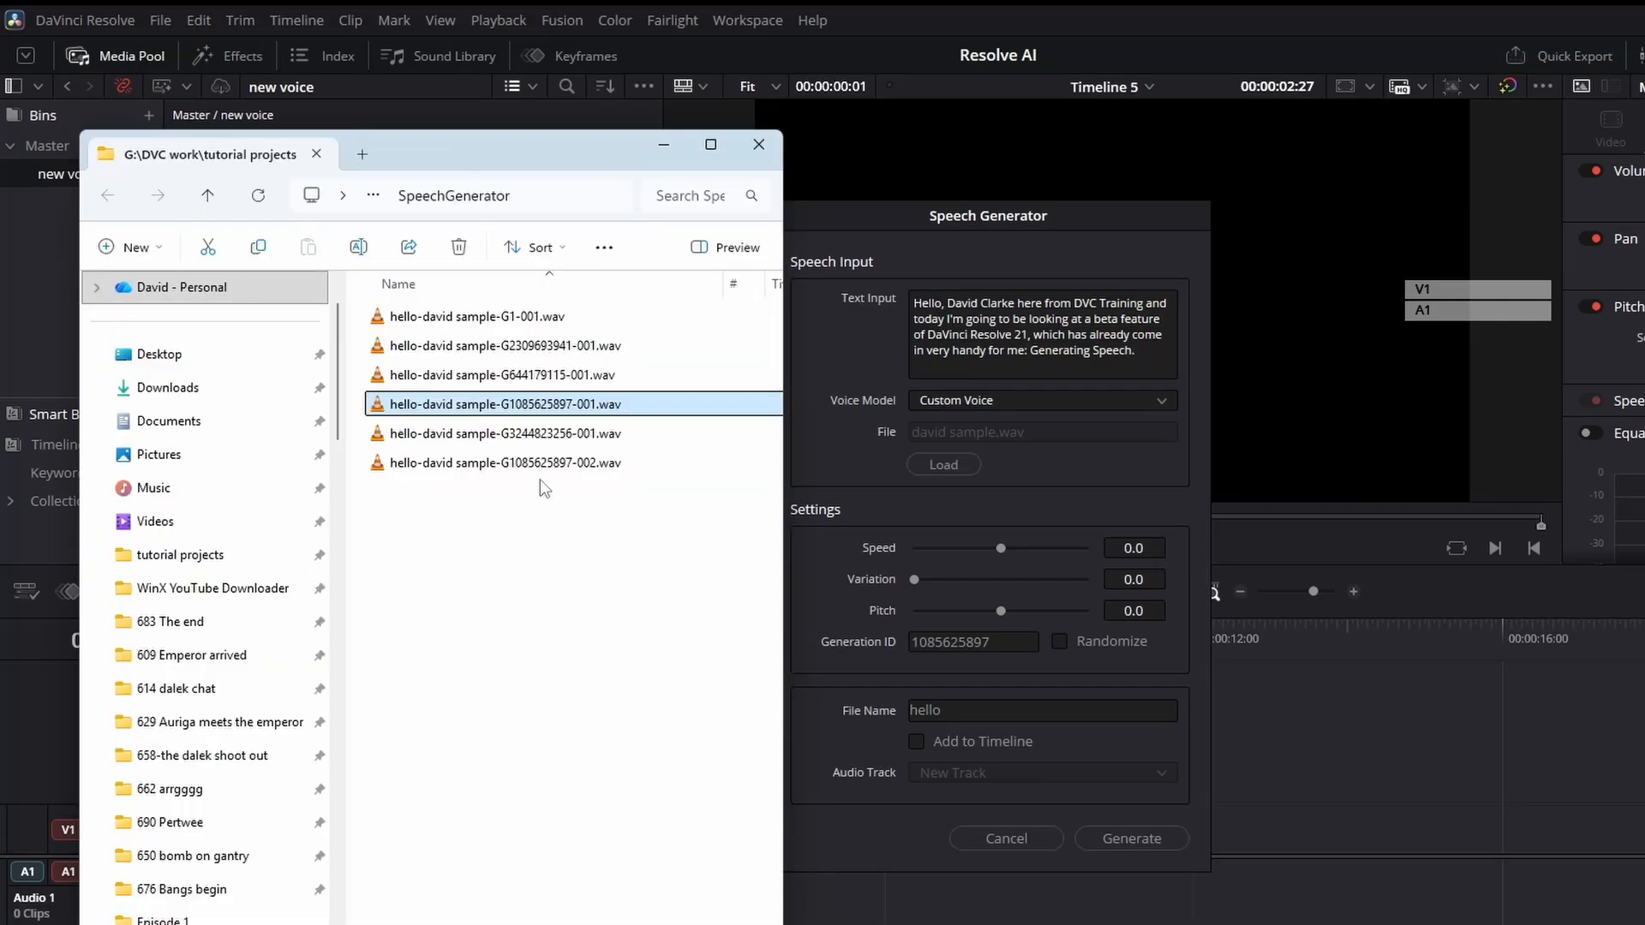
double_click(540, 467)
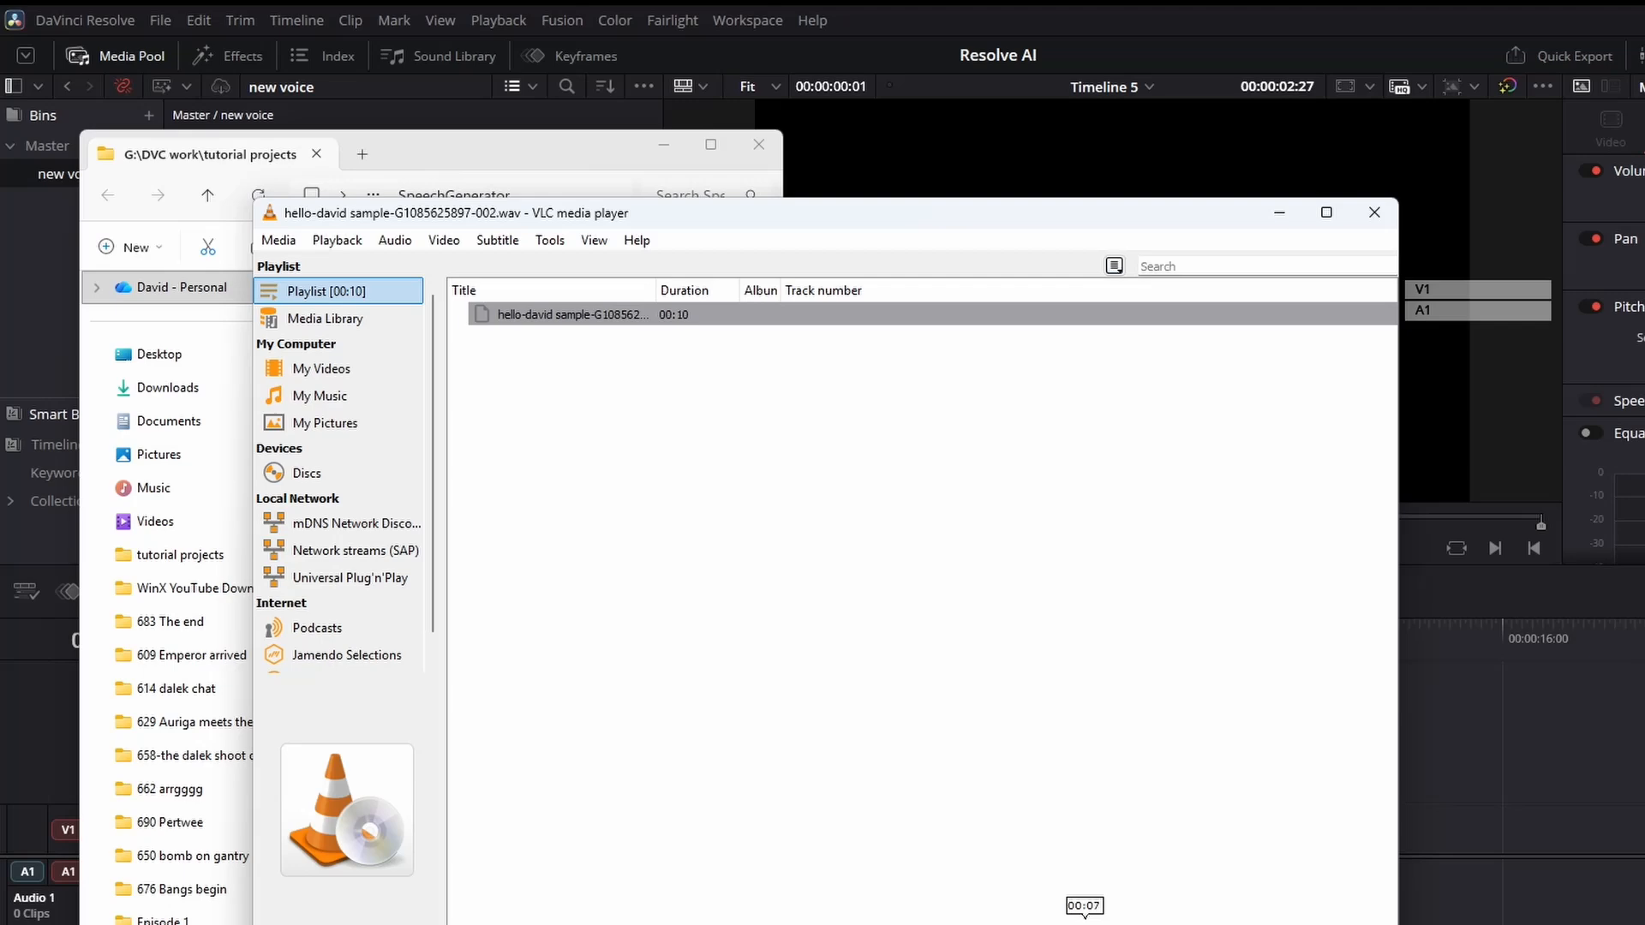
key(alt+F4)
key(alt+F4)
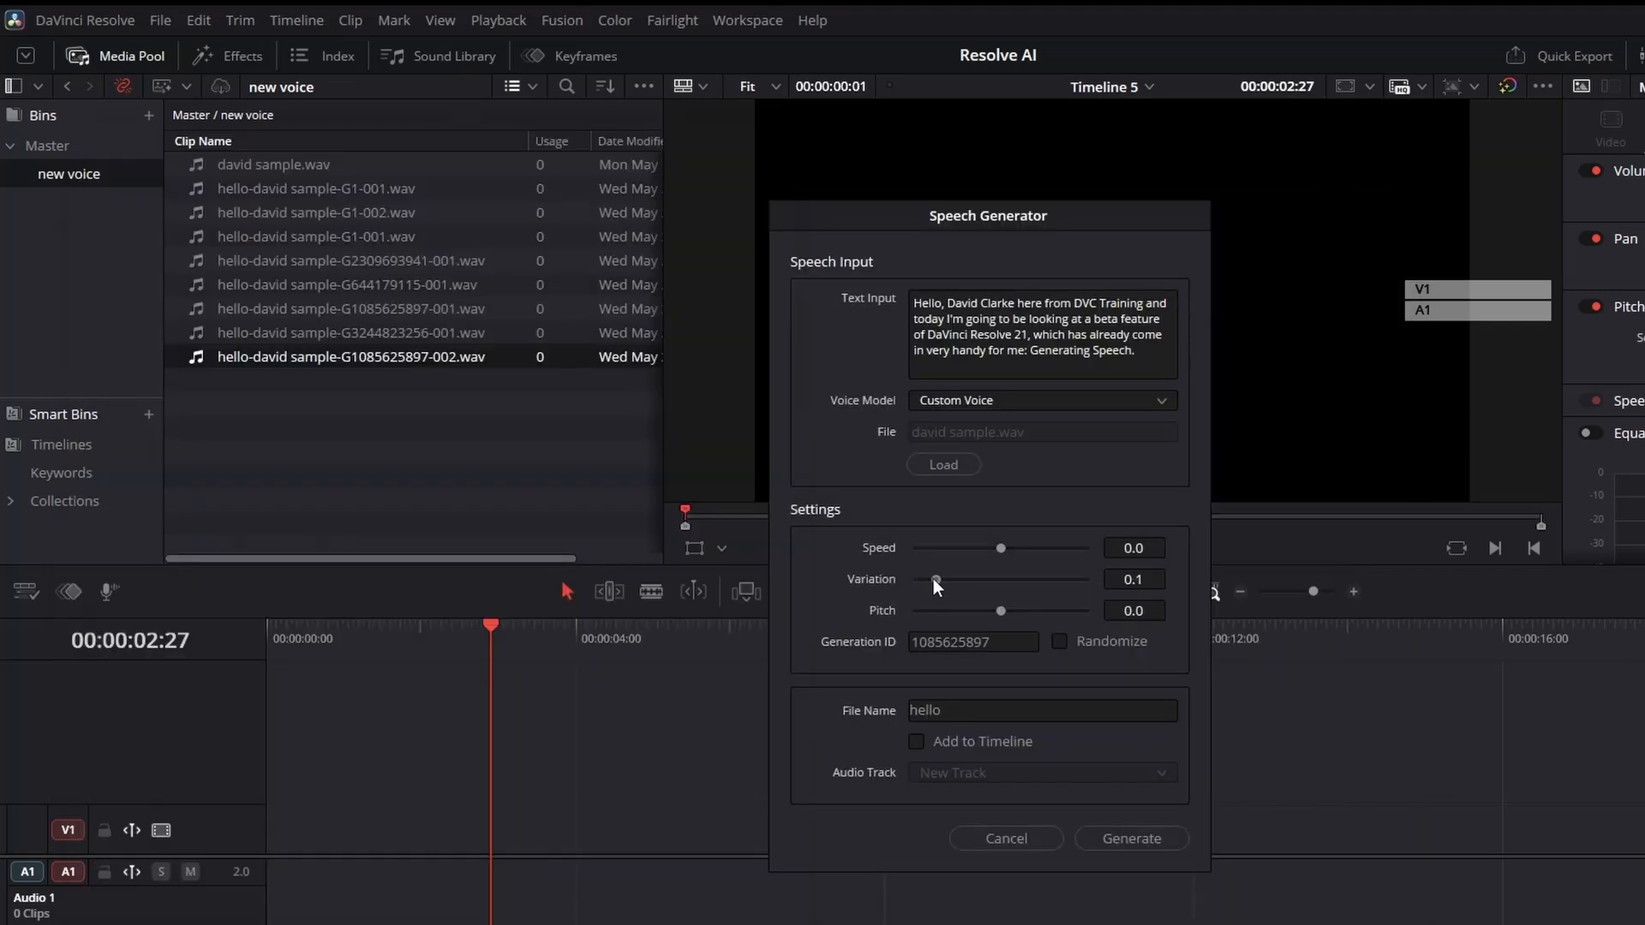
click(1124, 835)
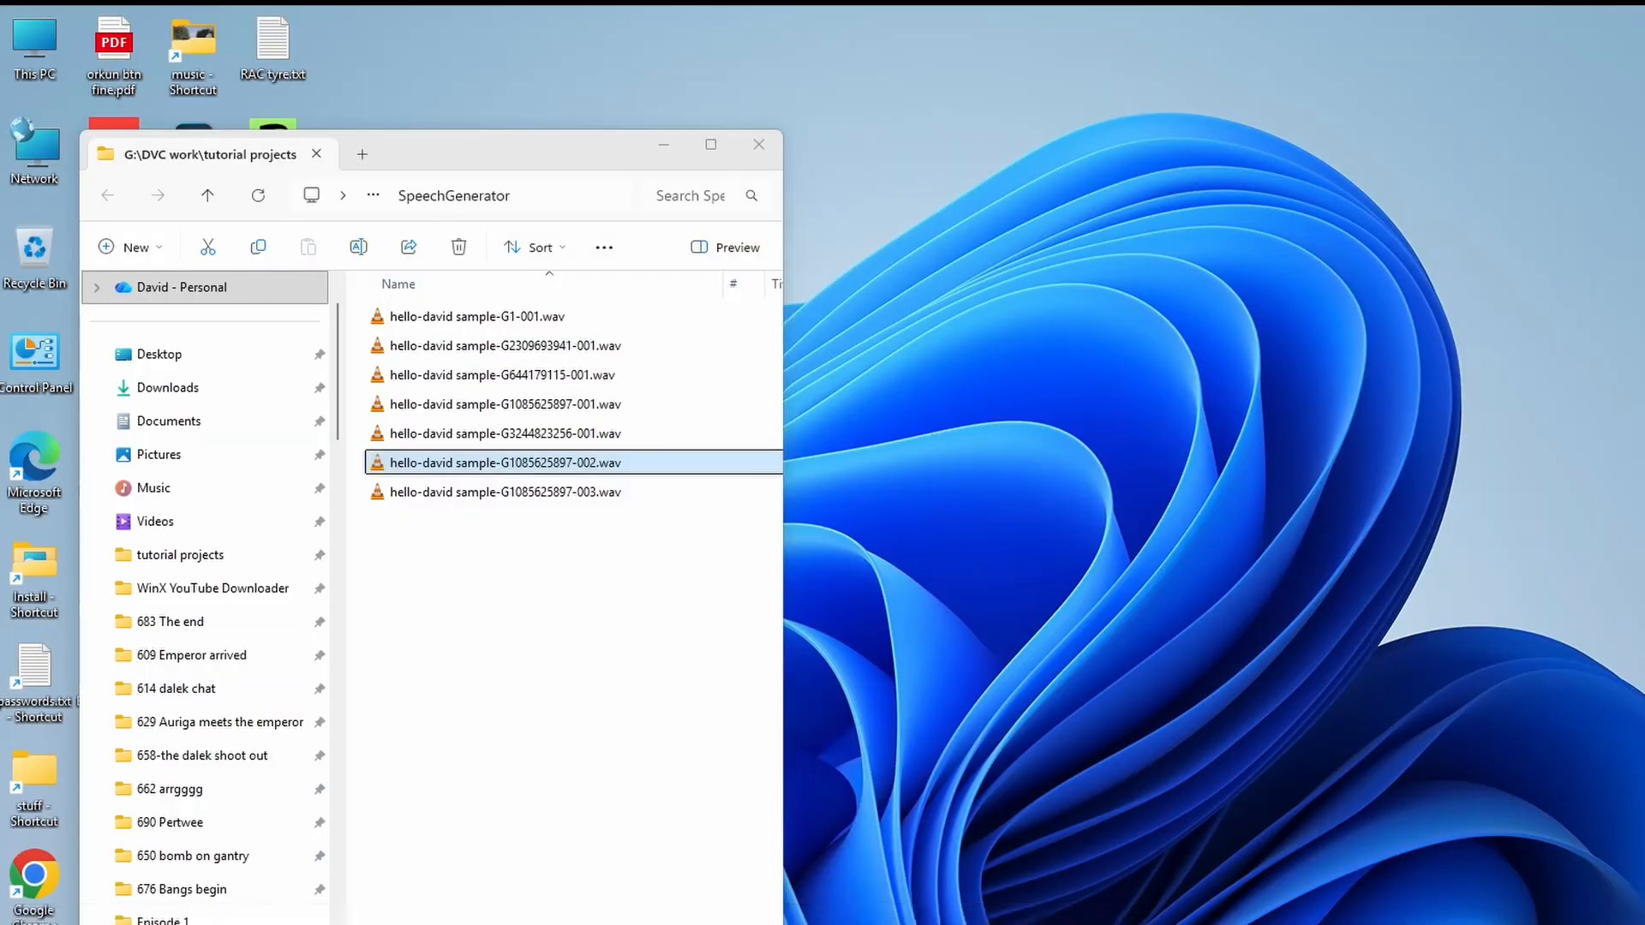
click(565, 922)
click(521, 484)
double_click(523, 490)
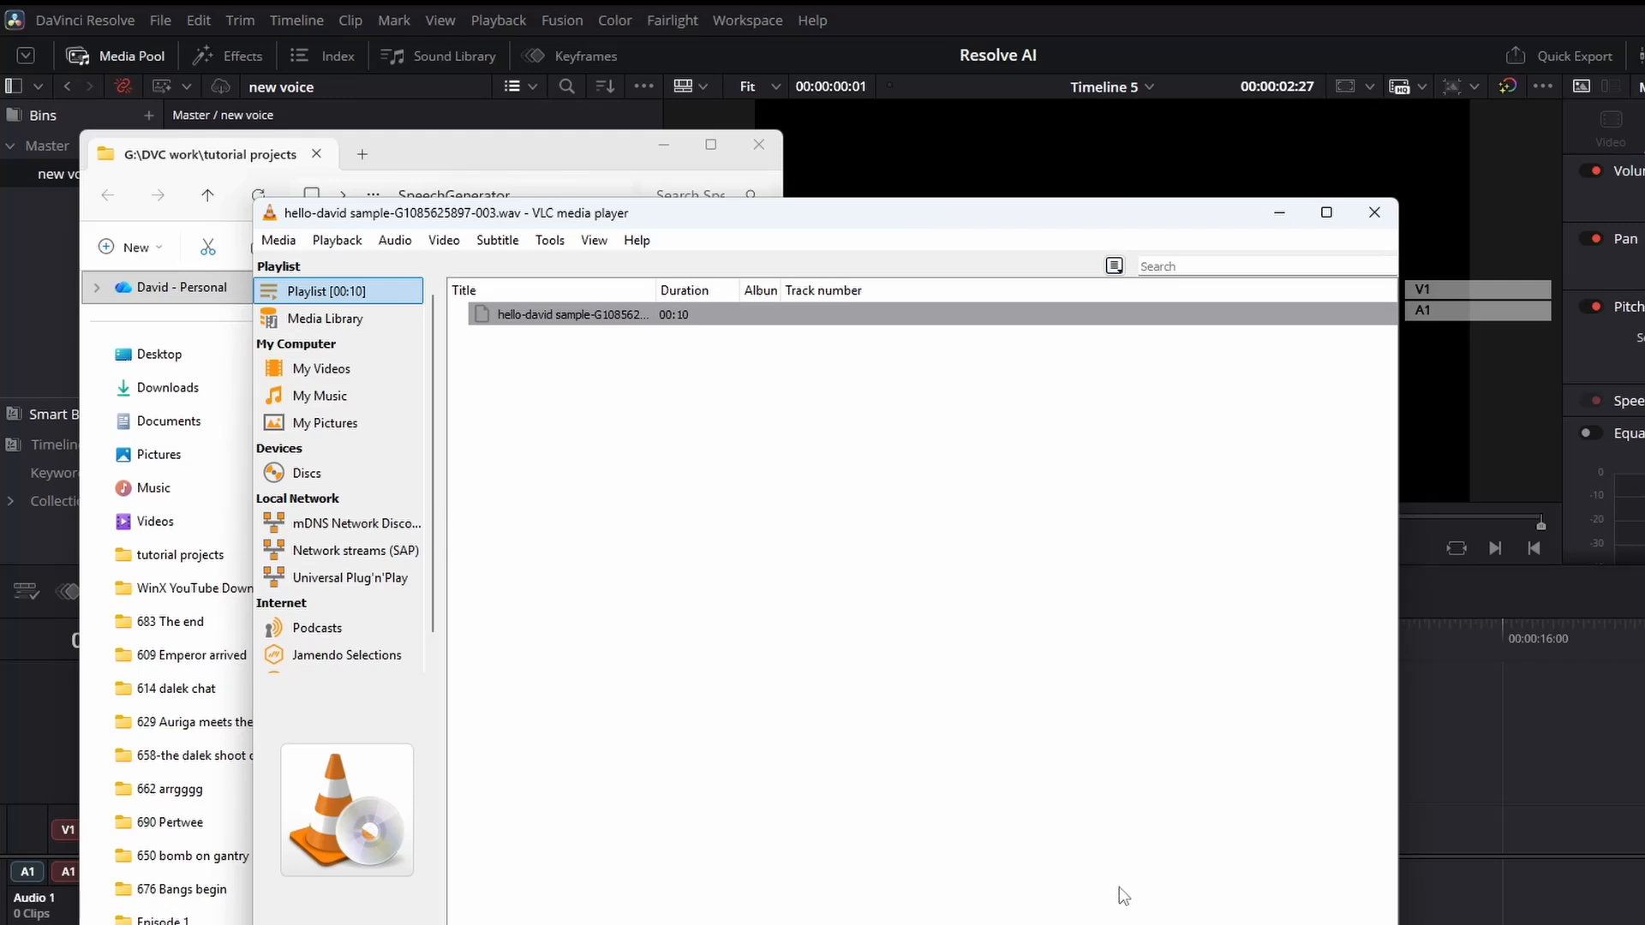
click(1375, 211)
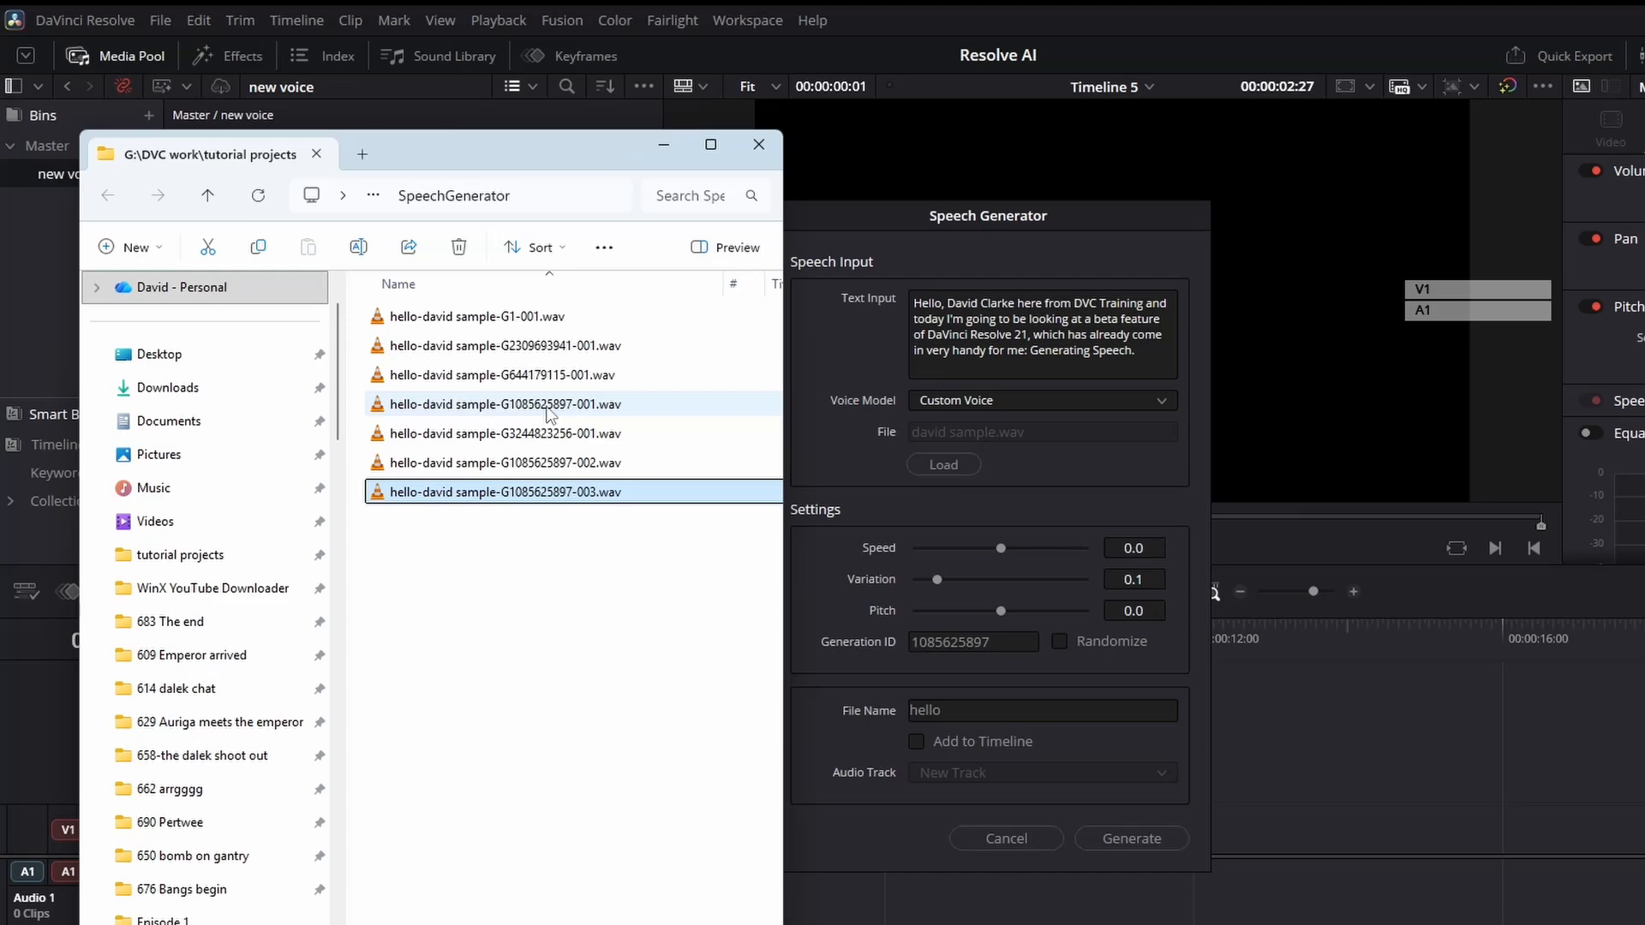
click(1026, 837)
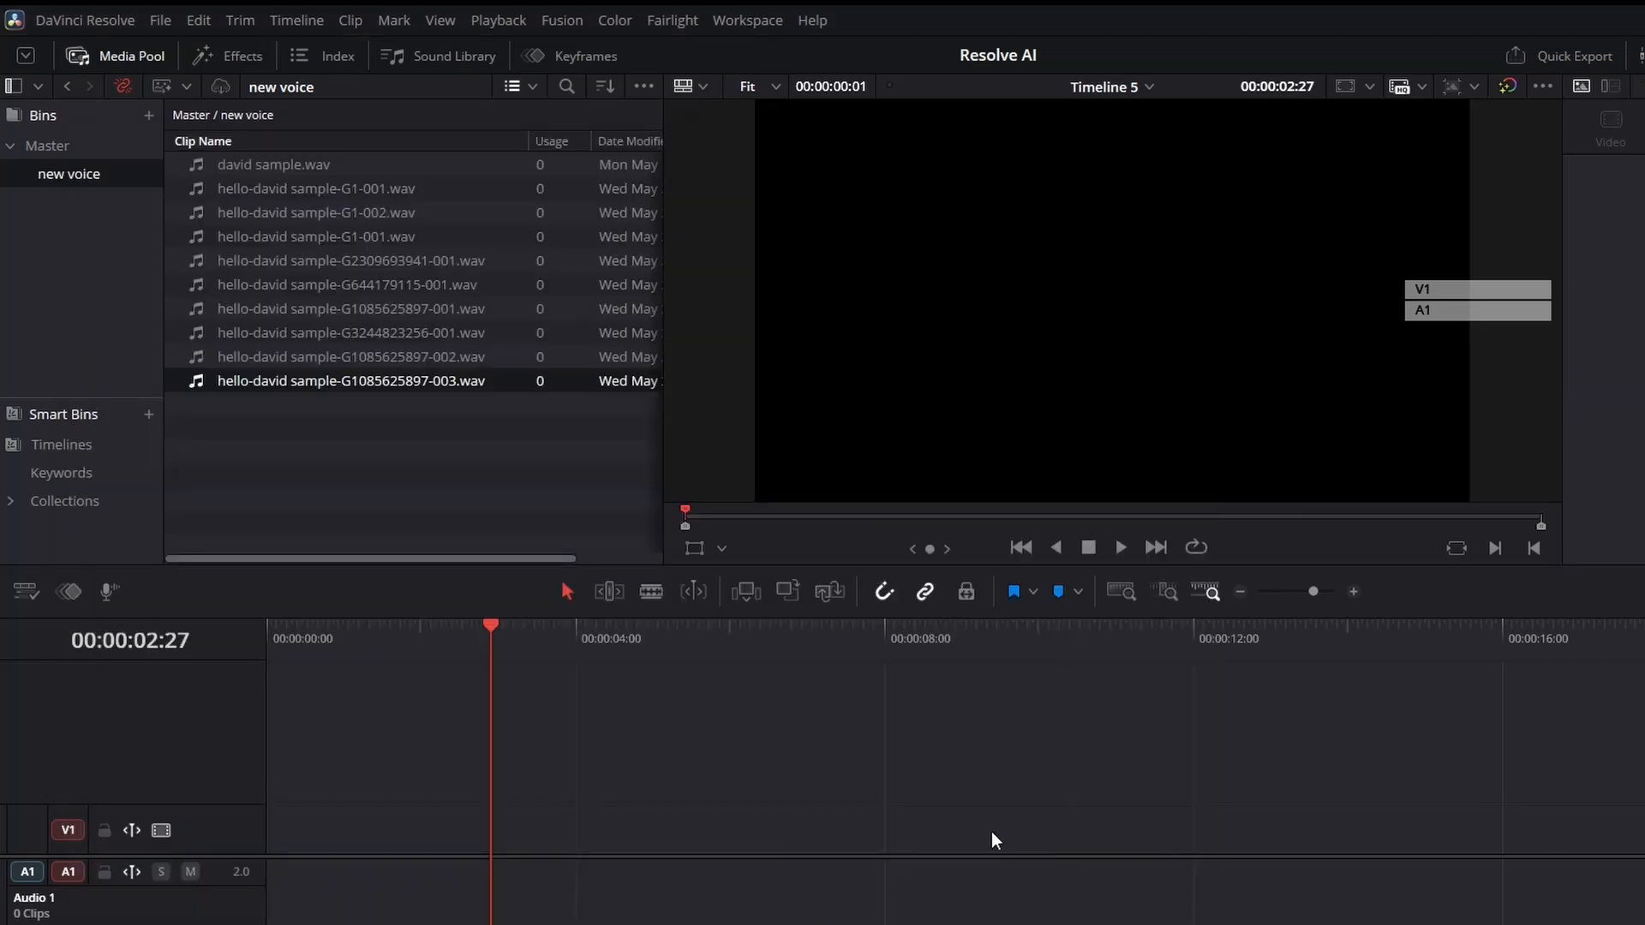
drag(295, 381, 529, 815)
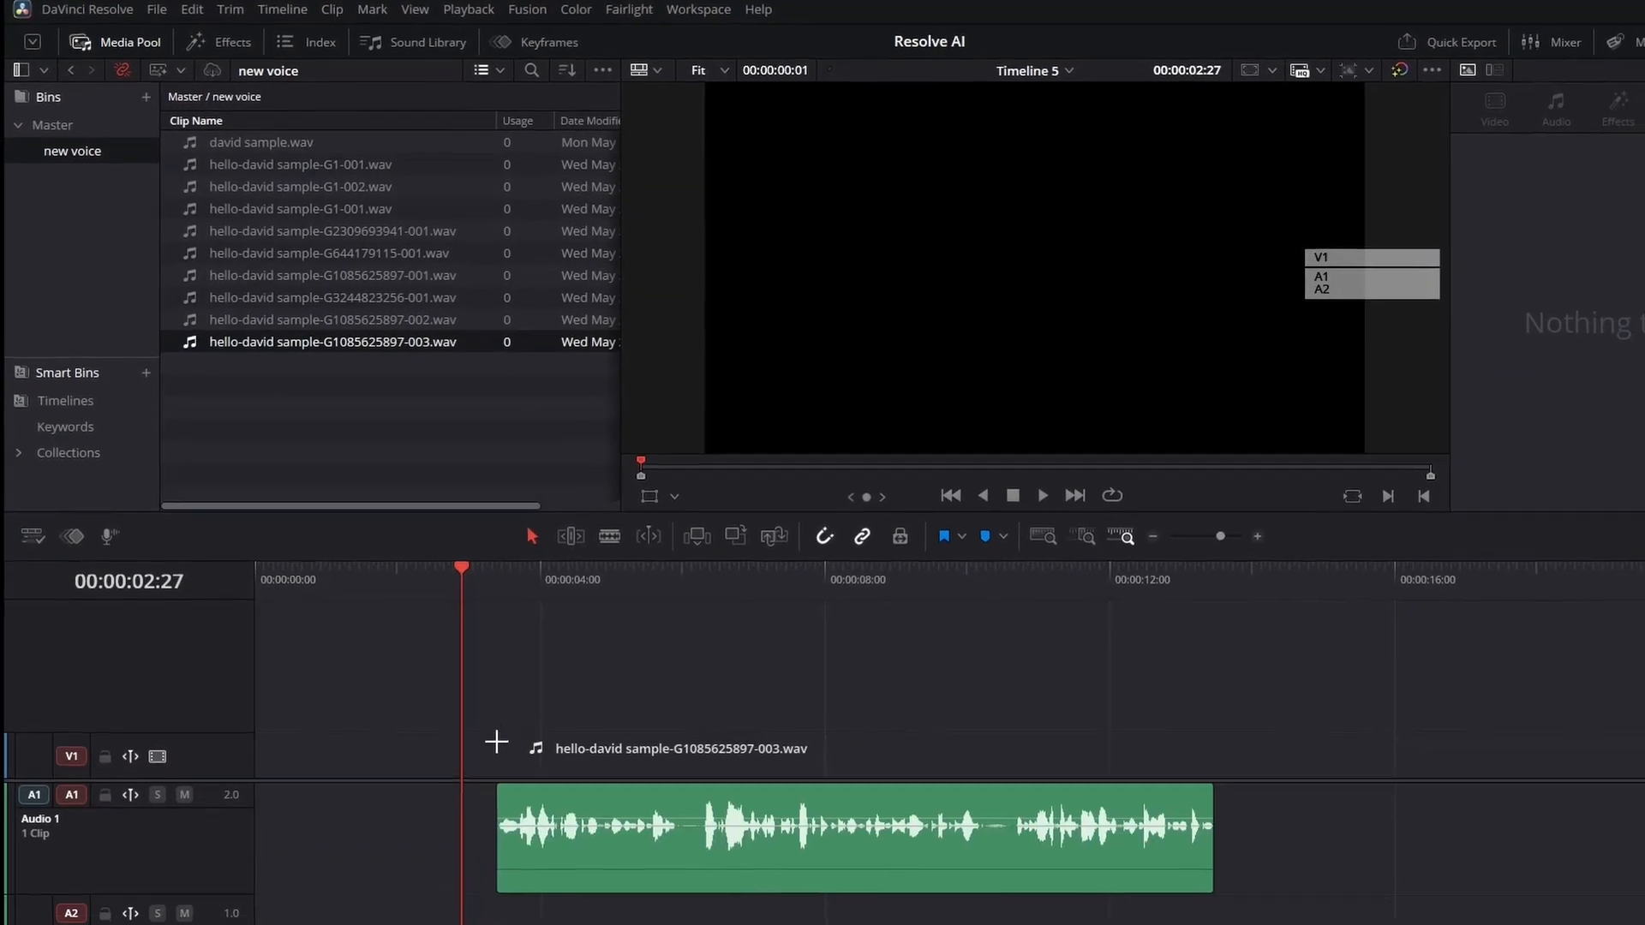
drag(496, 742, 493, 574)
key(space)
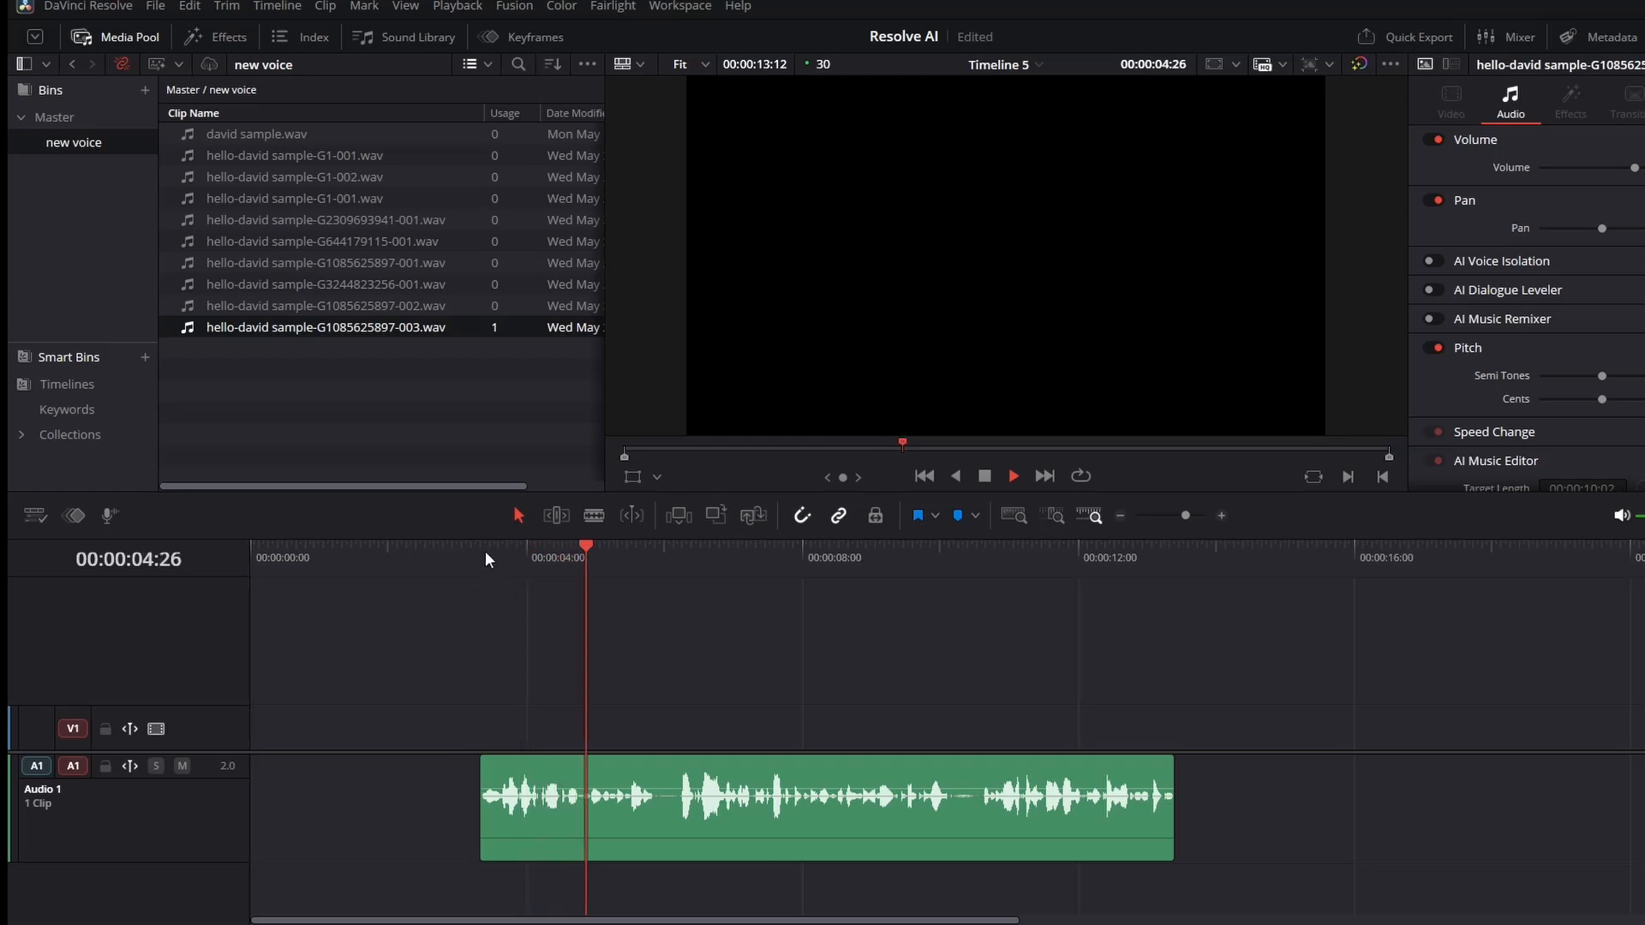
Trim about 8 frames off the clip's start and play the timeline from the beginning.
key(space)
drag(480, 775, 505, 771)
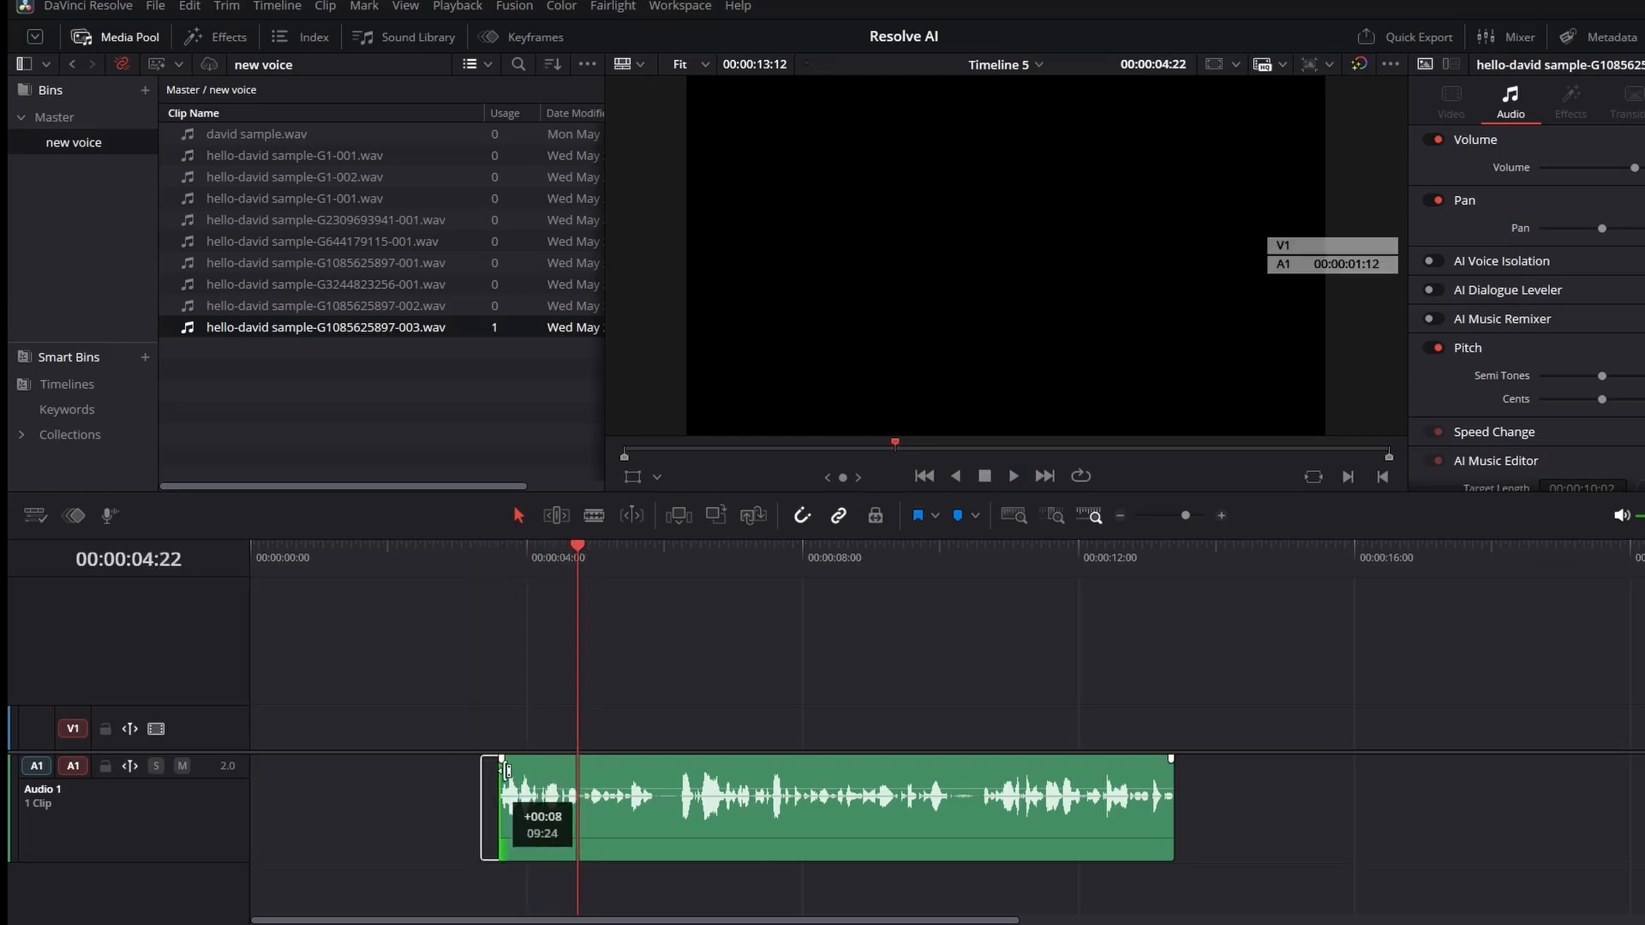
click(491, 558)
key(space)
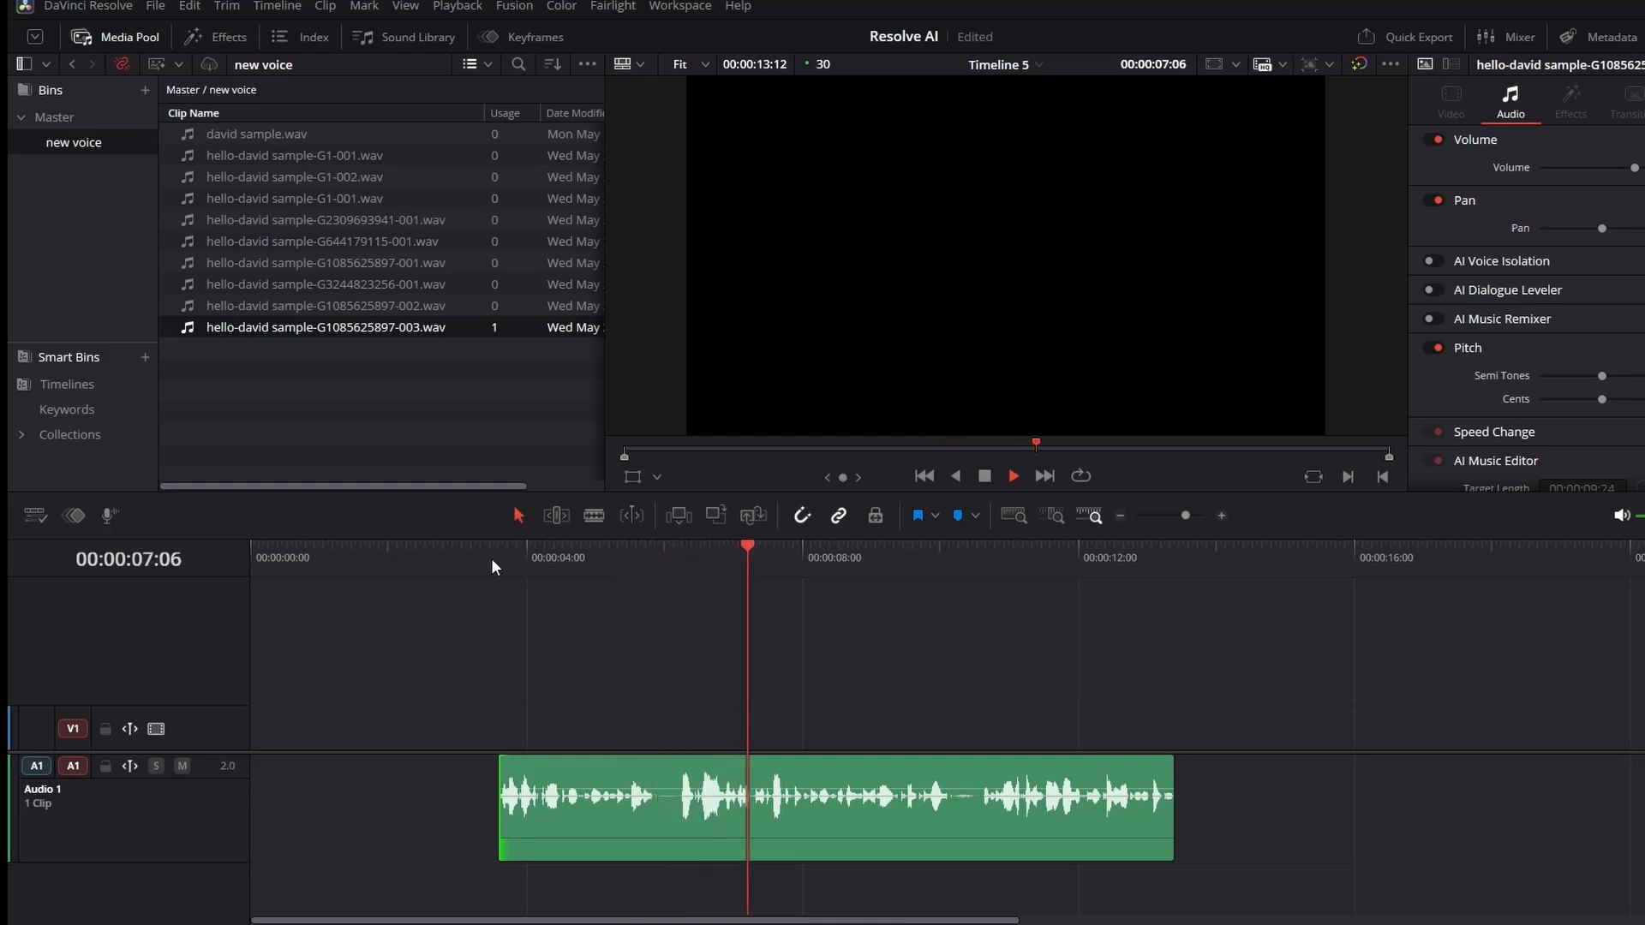
Stop playback and trim the clip's end back to about 00:00:10:11.
click(985, 476)
drag(1171, 835, 965, 826)
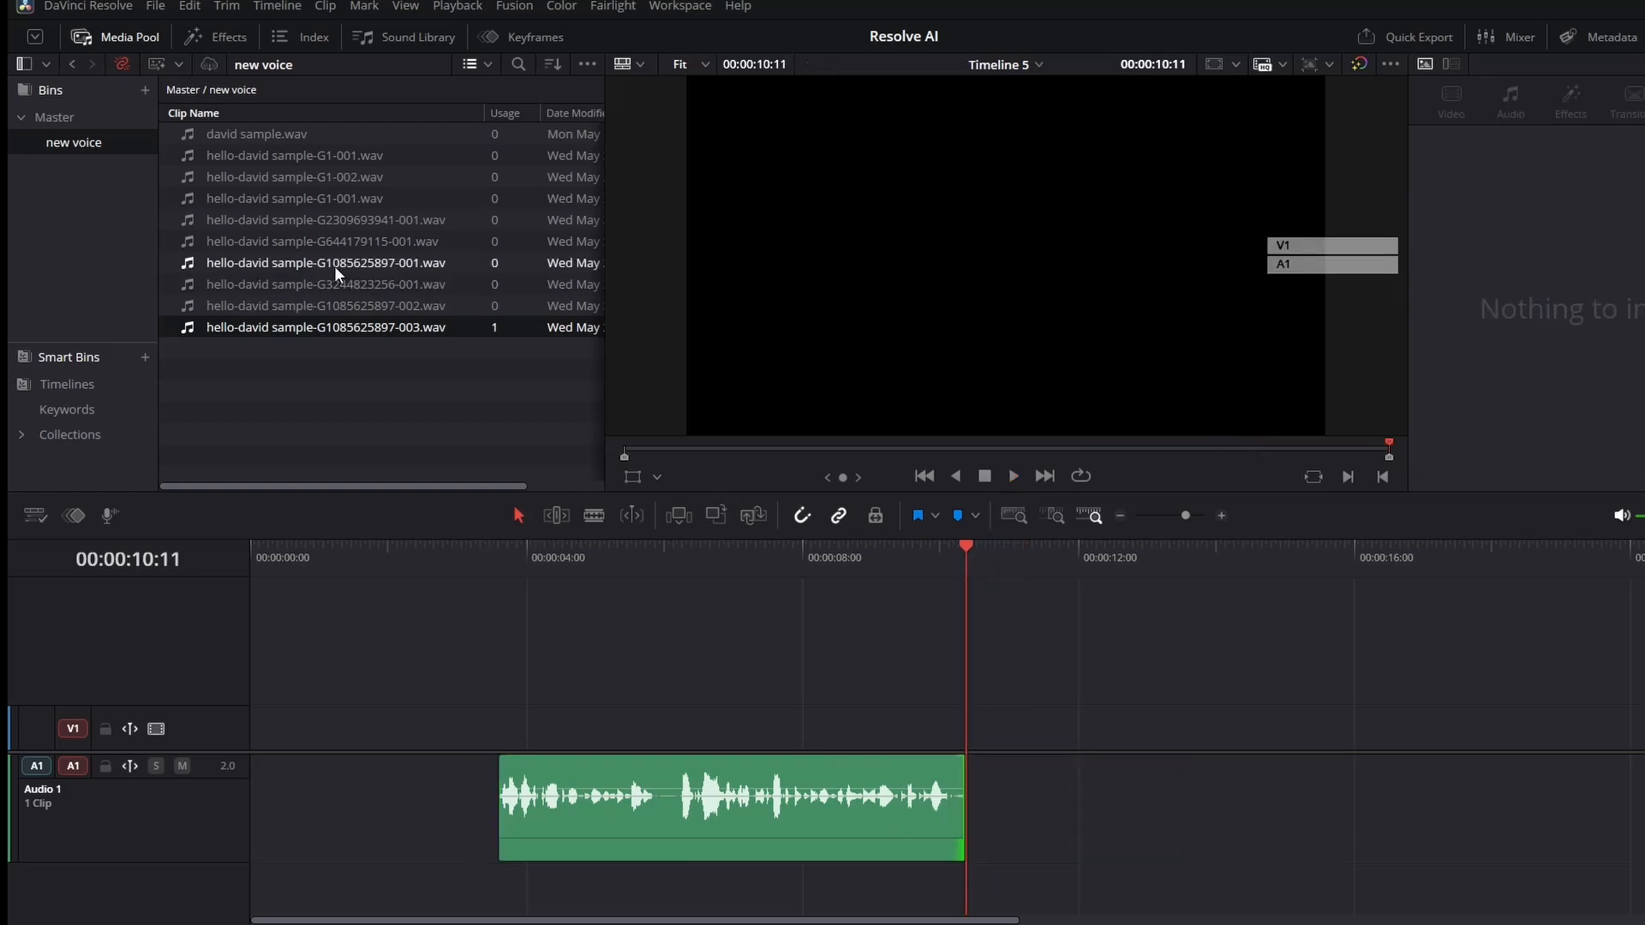
drag(336, 272, 1020, 769)
click(899, 560)
key(space)
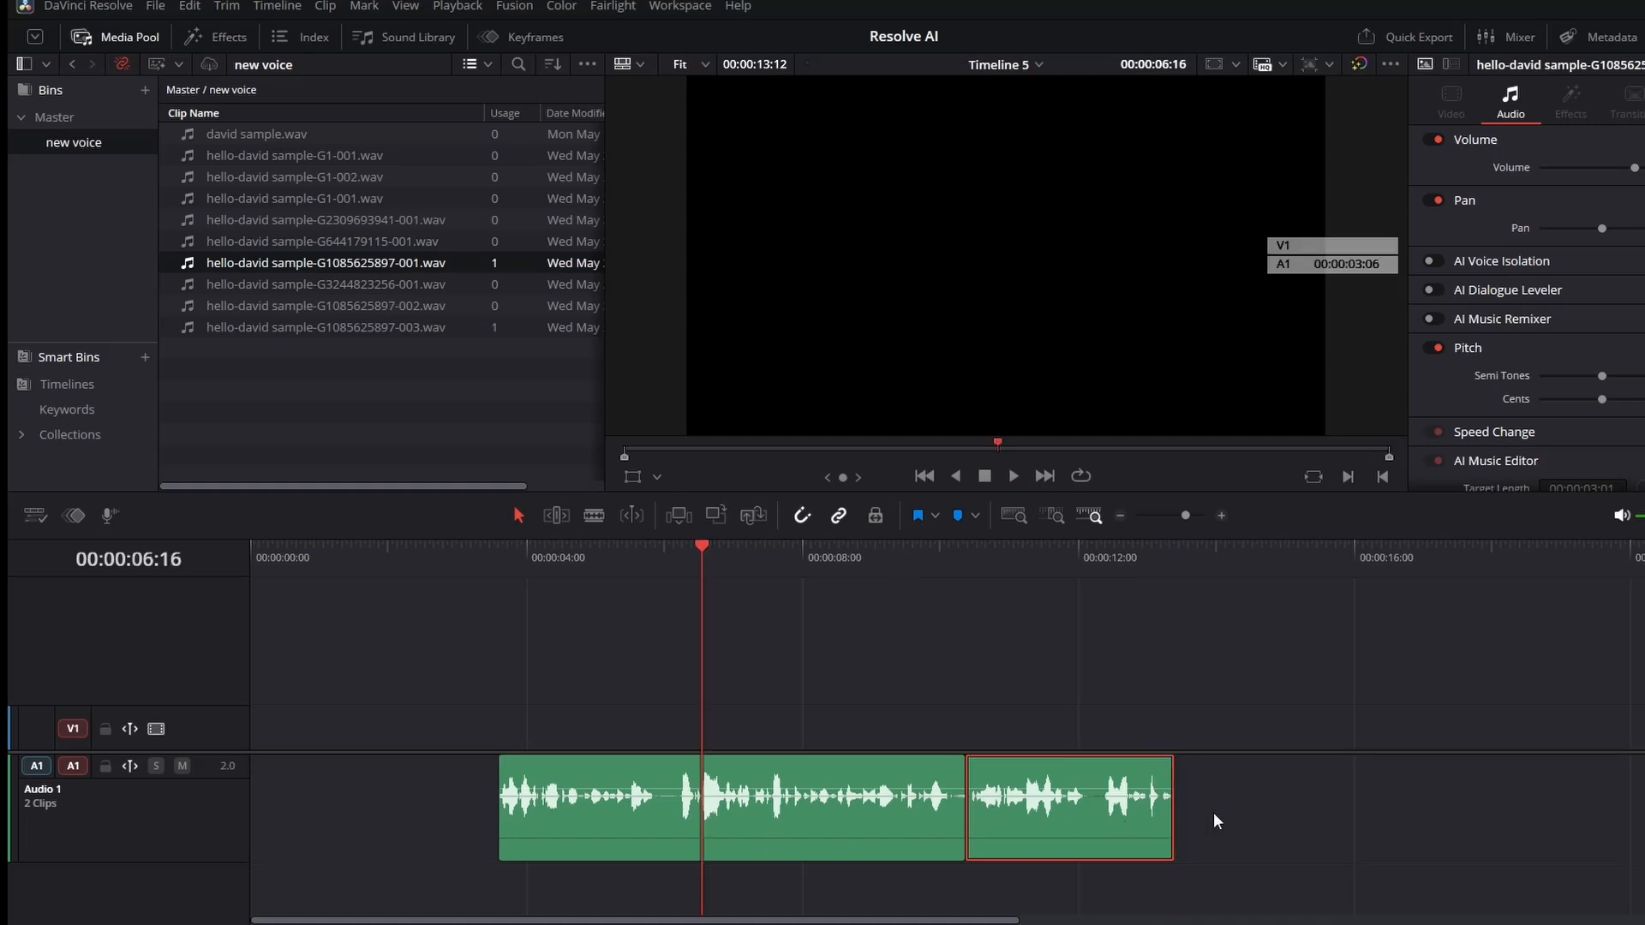
Play the timeline from the start of the first clip to review the two assembled takes.
drag(617, 563, 612, 564)
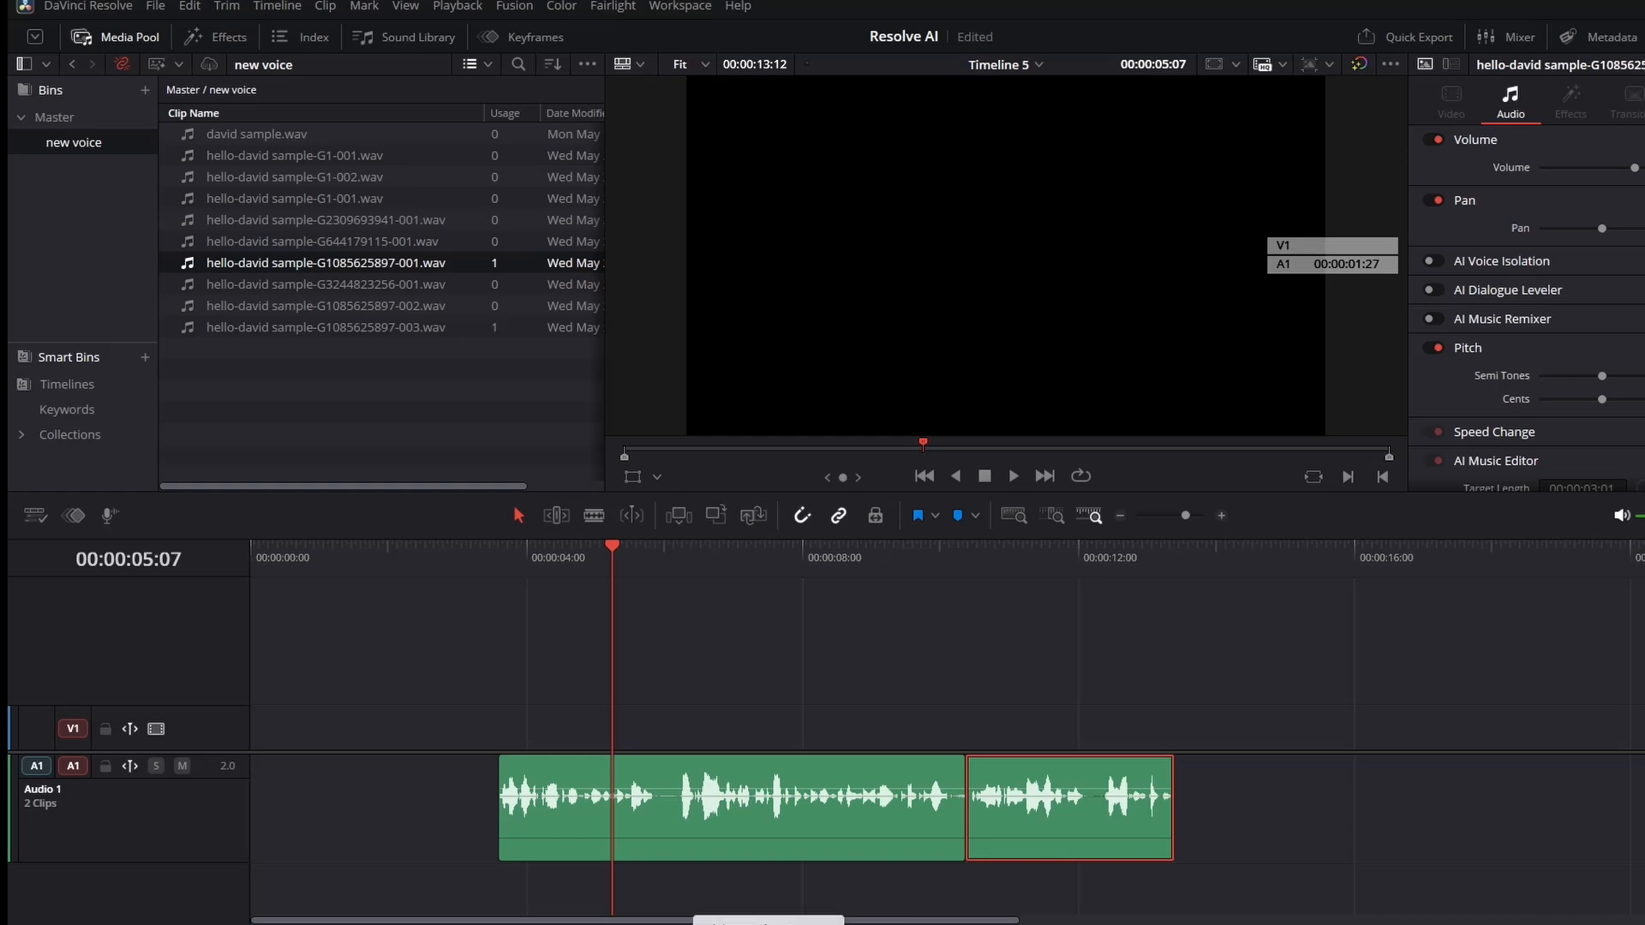
drag(611, 561, 504, 568)
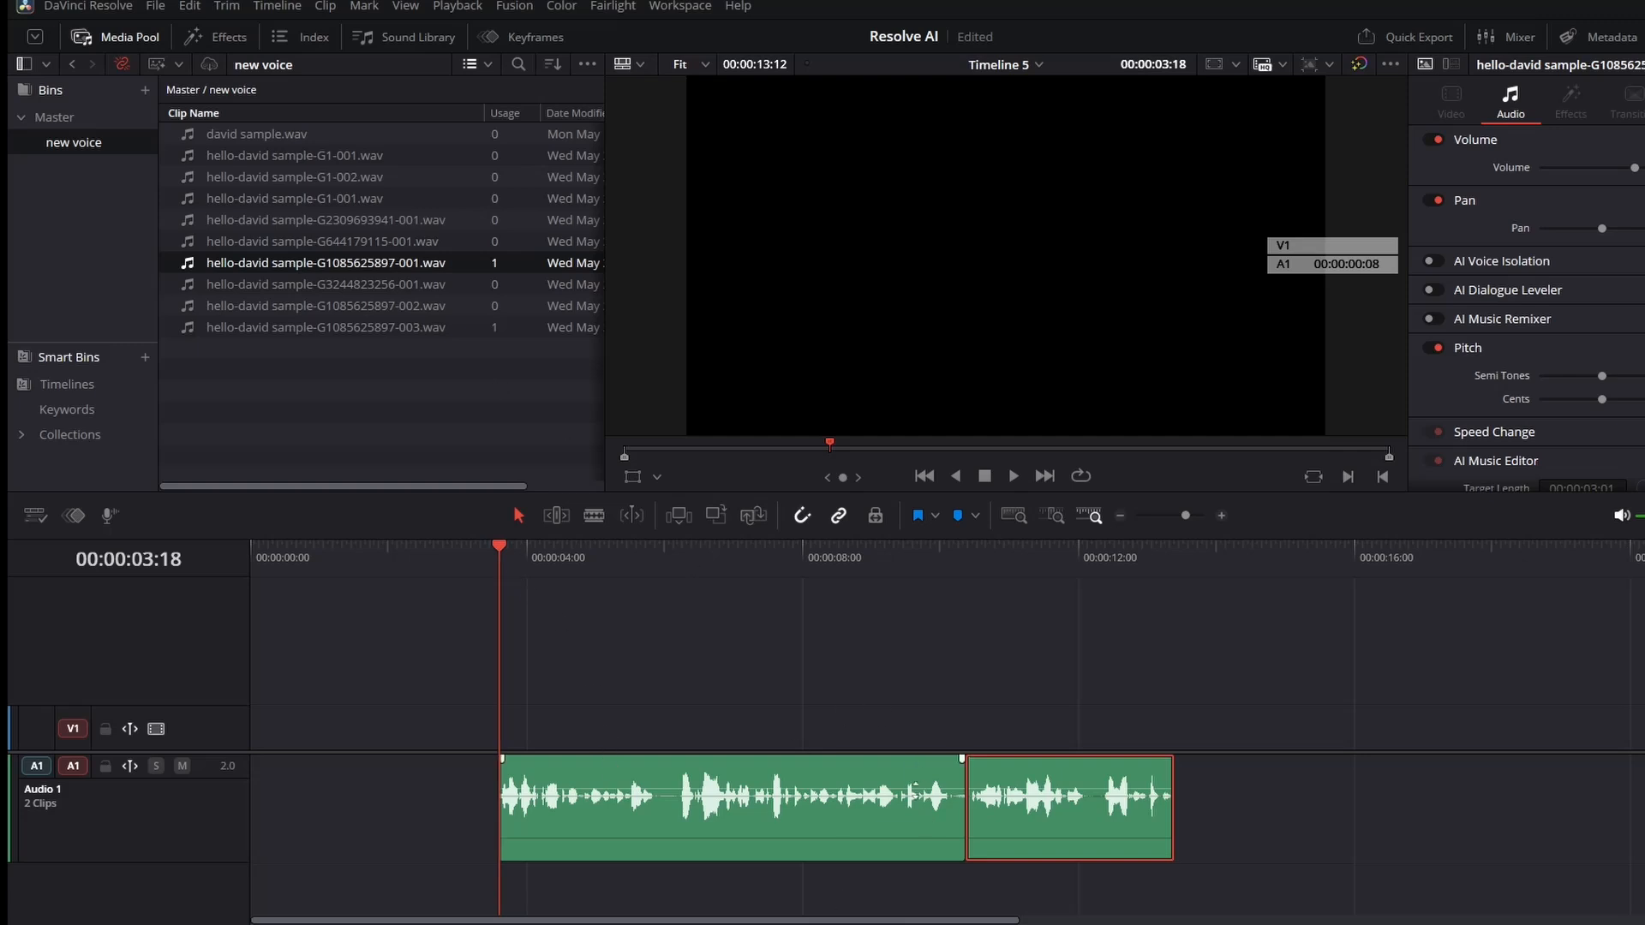
click(713, 561)
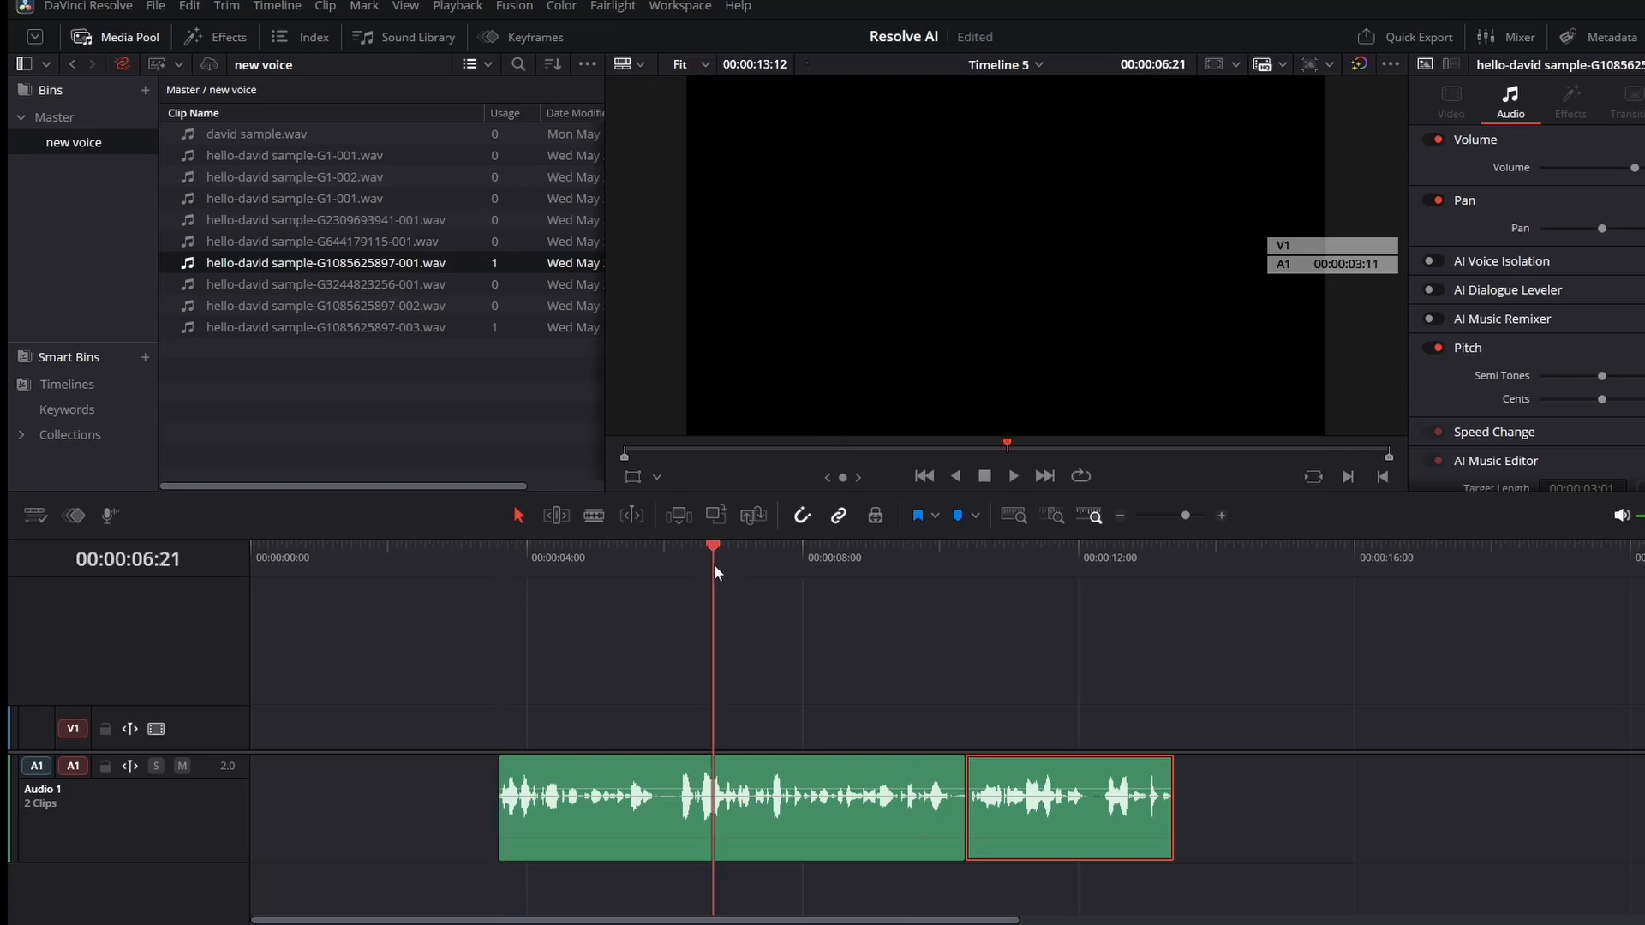
click(1014, 476)
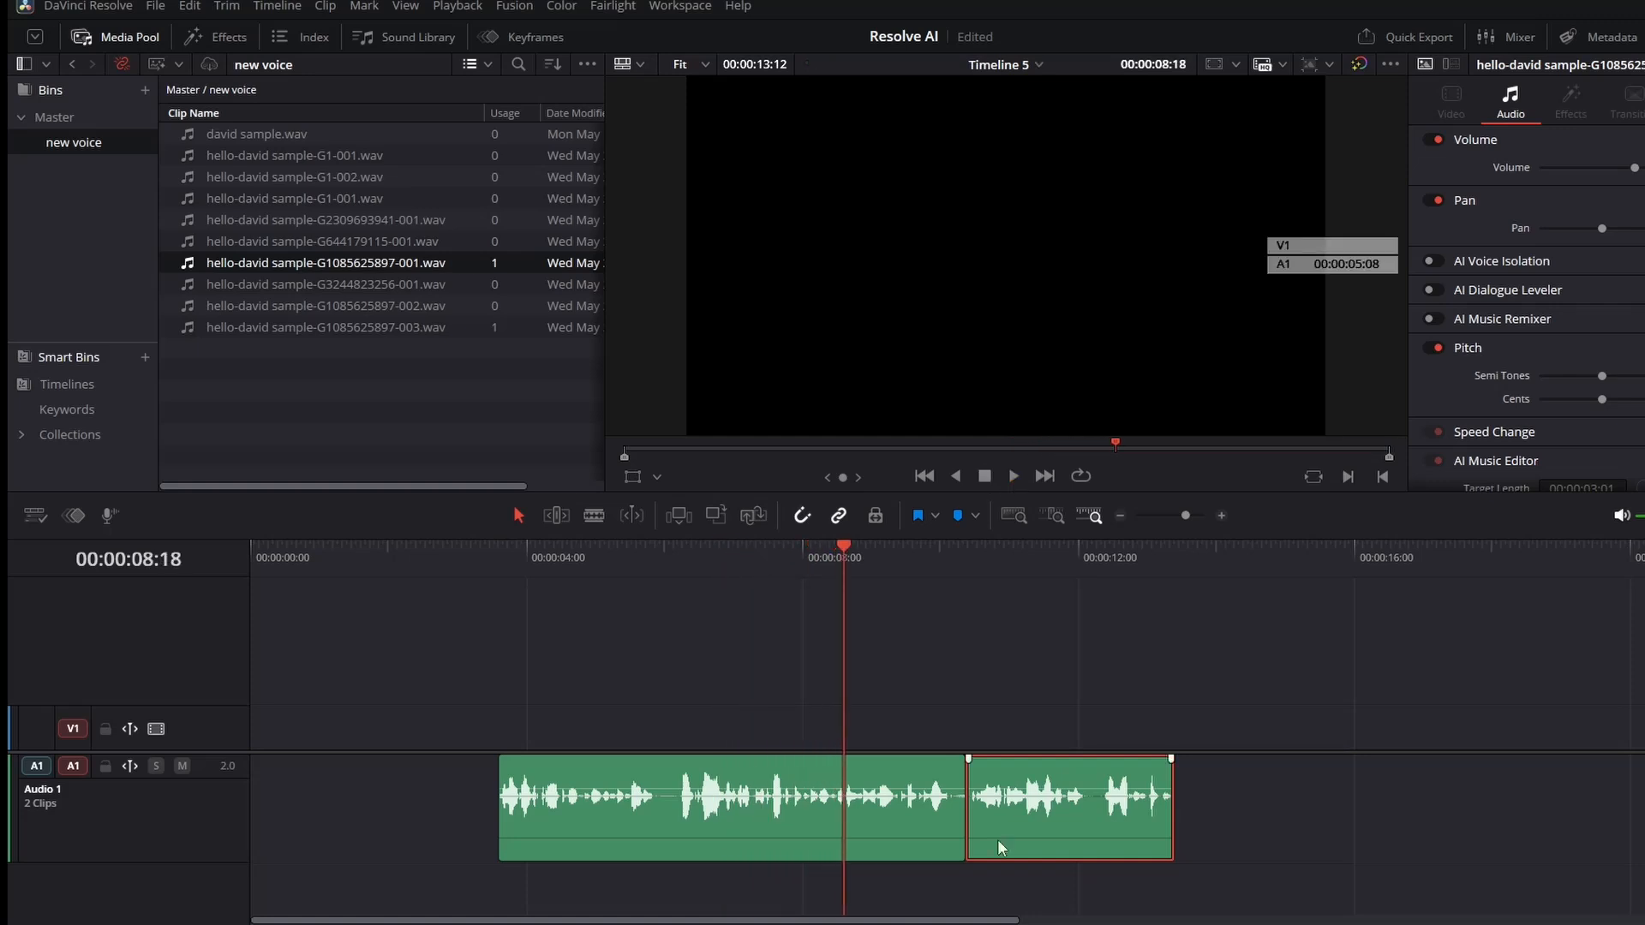
Open the Speech Generator, change the word "beta" to "beeta" in the text, and generate a new take.
click(265, 5)
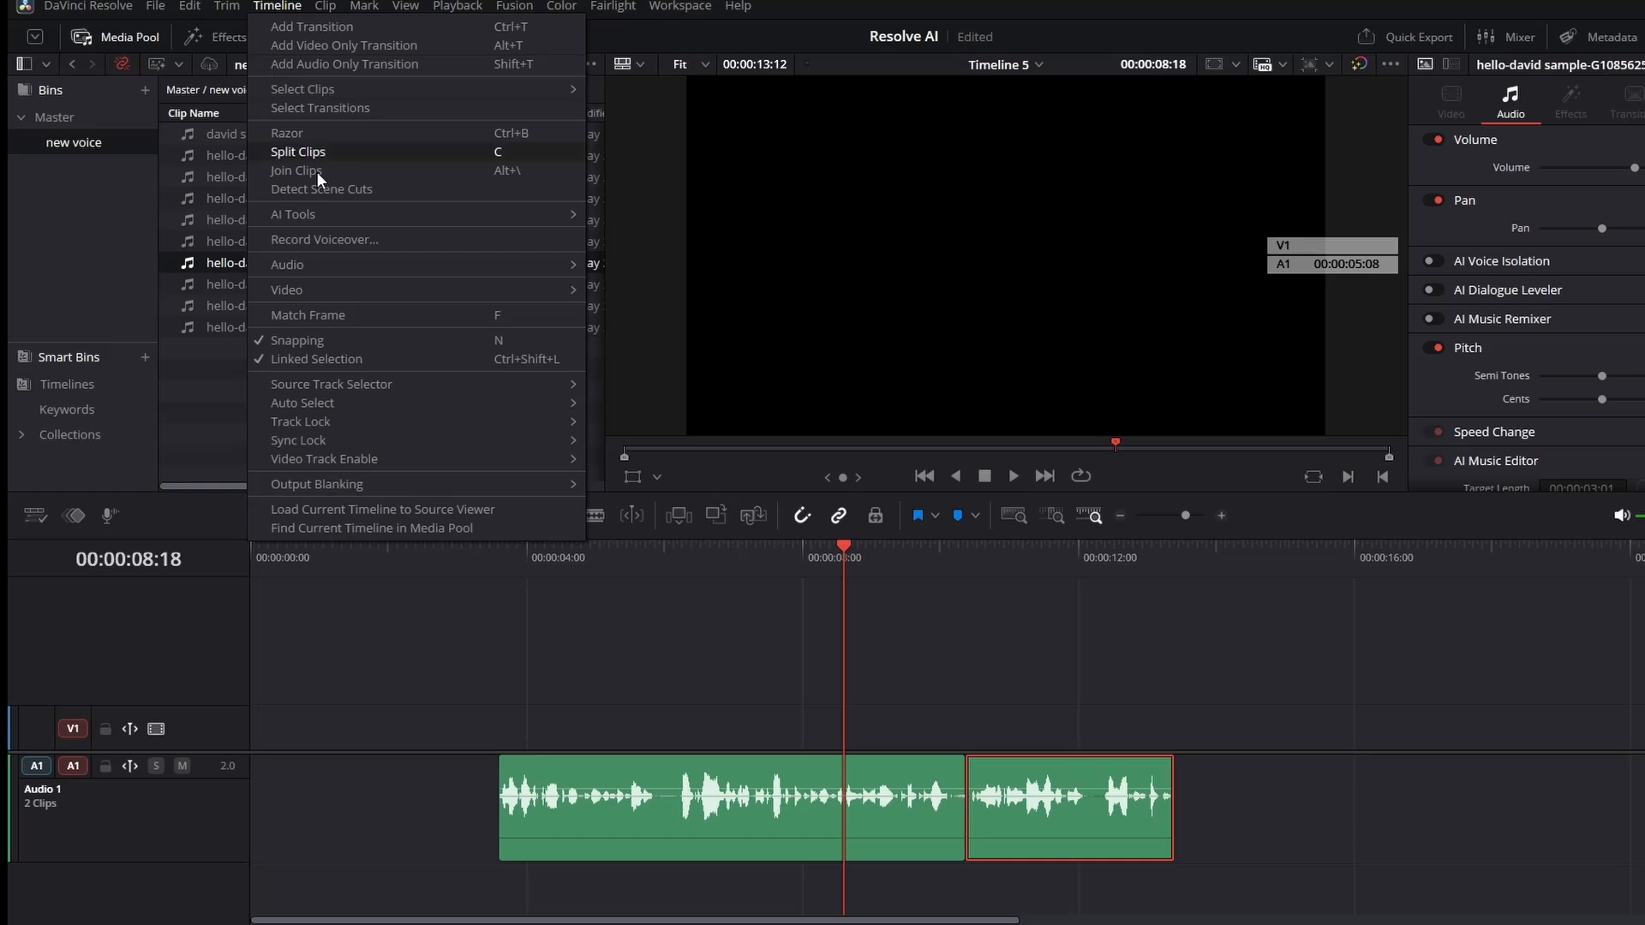
mouse_move(336, 223)
click(732, 251)
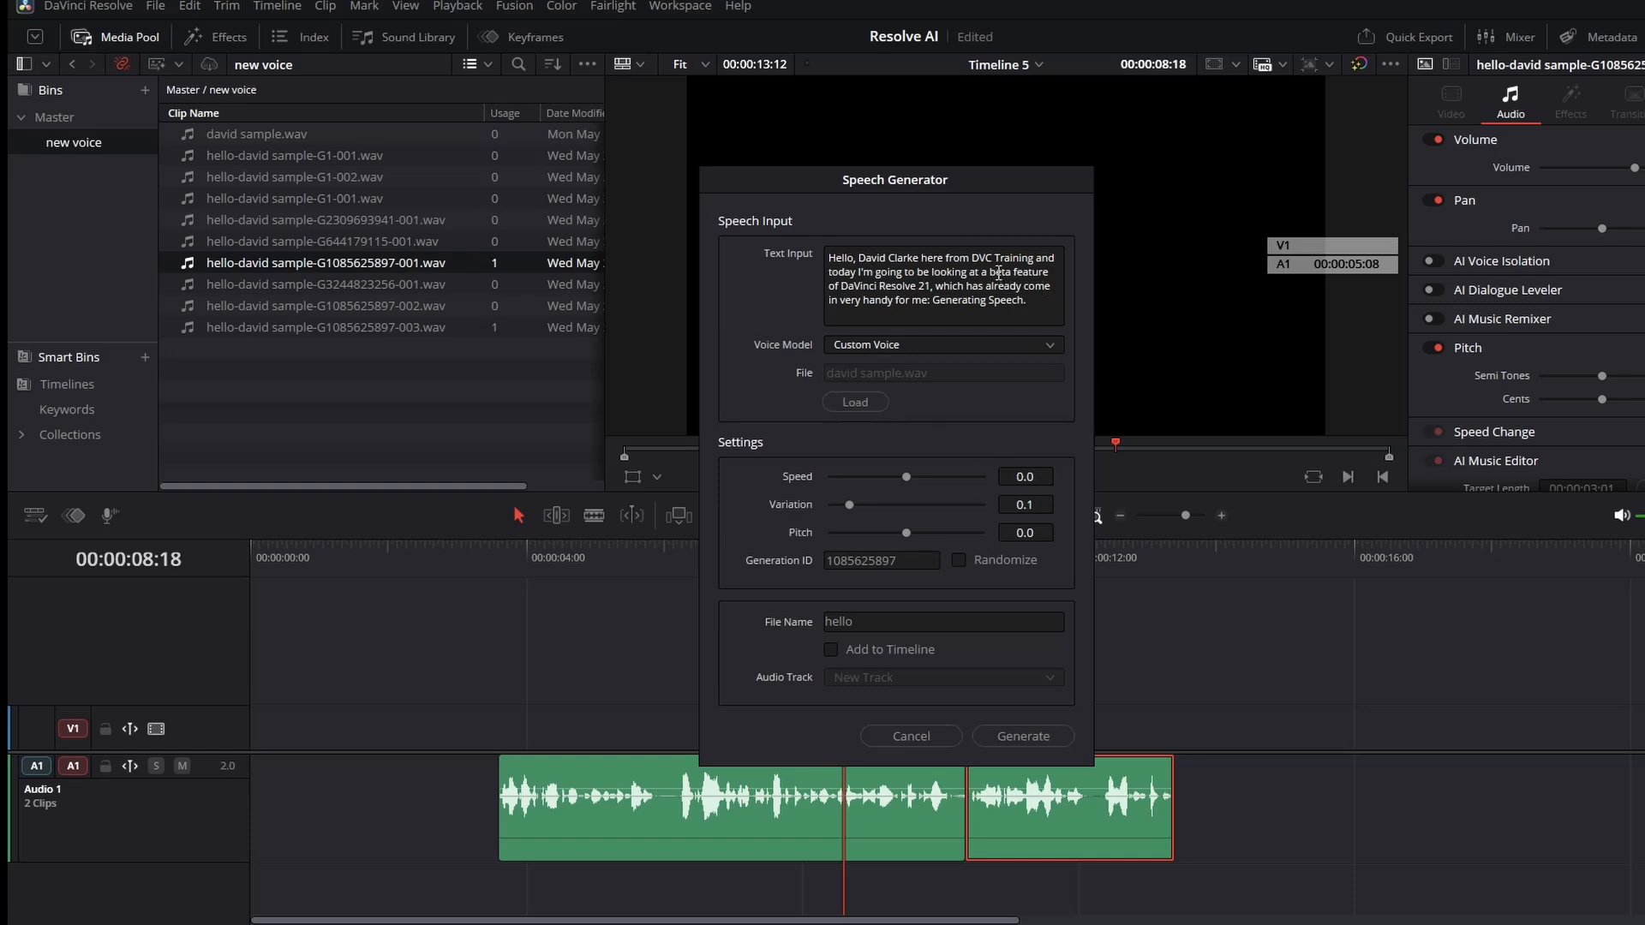
click(997, 271)
text(e)
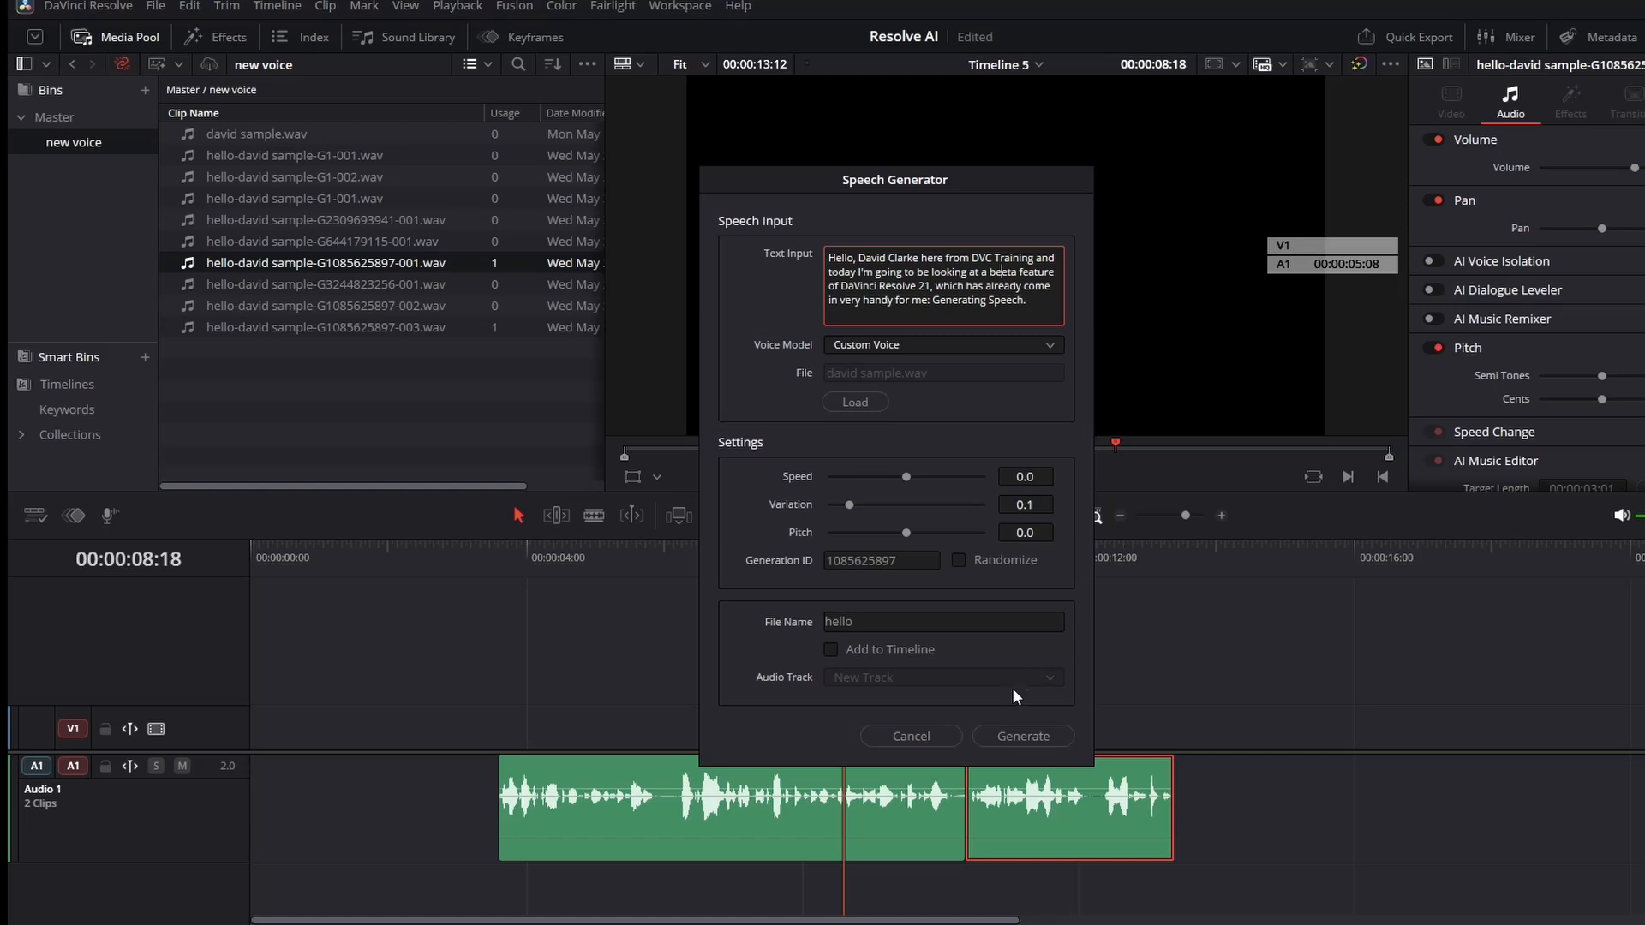
click(1023, 736)
key(Return)
click(1009, 476)
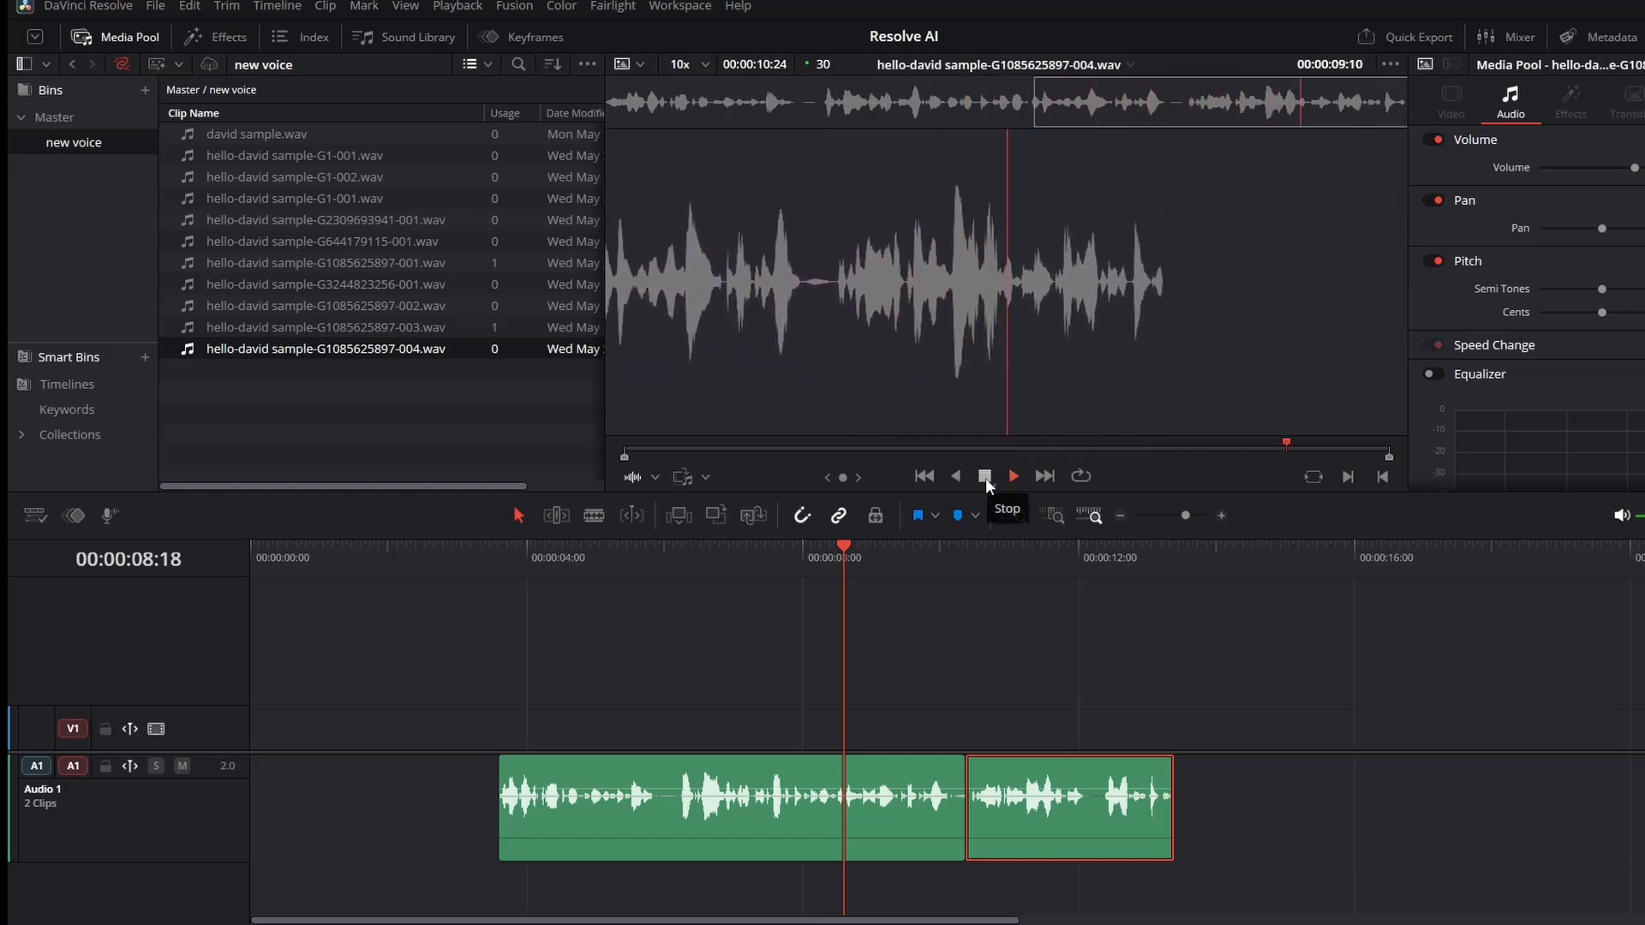
click(985, 478)
drag(726, 341, 504, 904)
key(space)
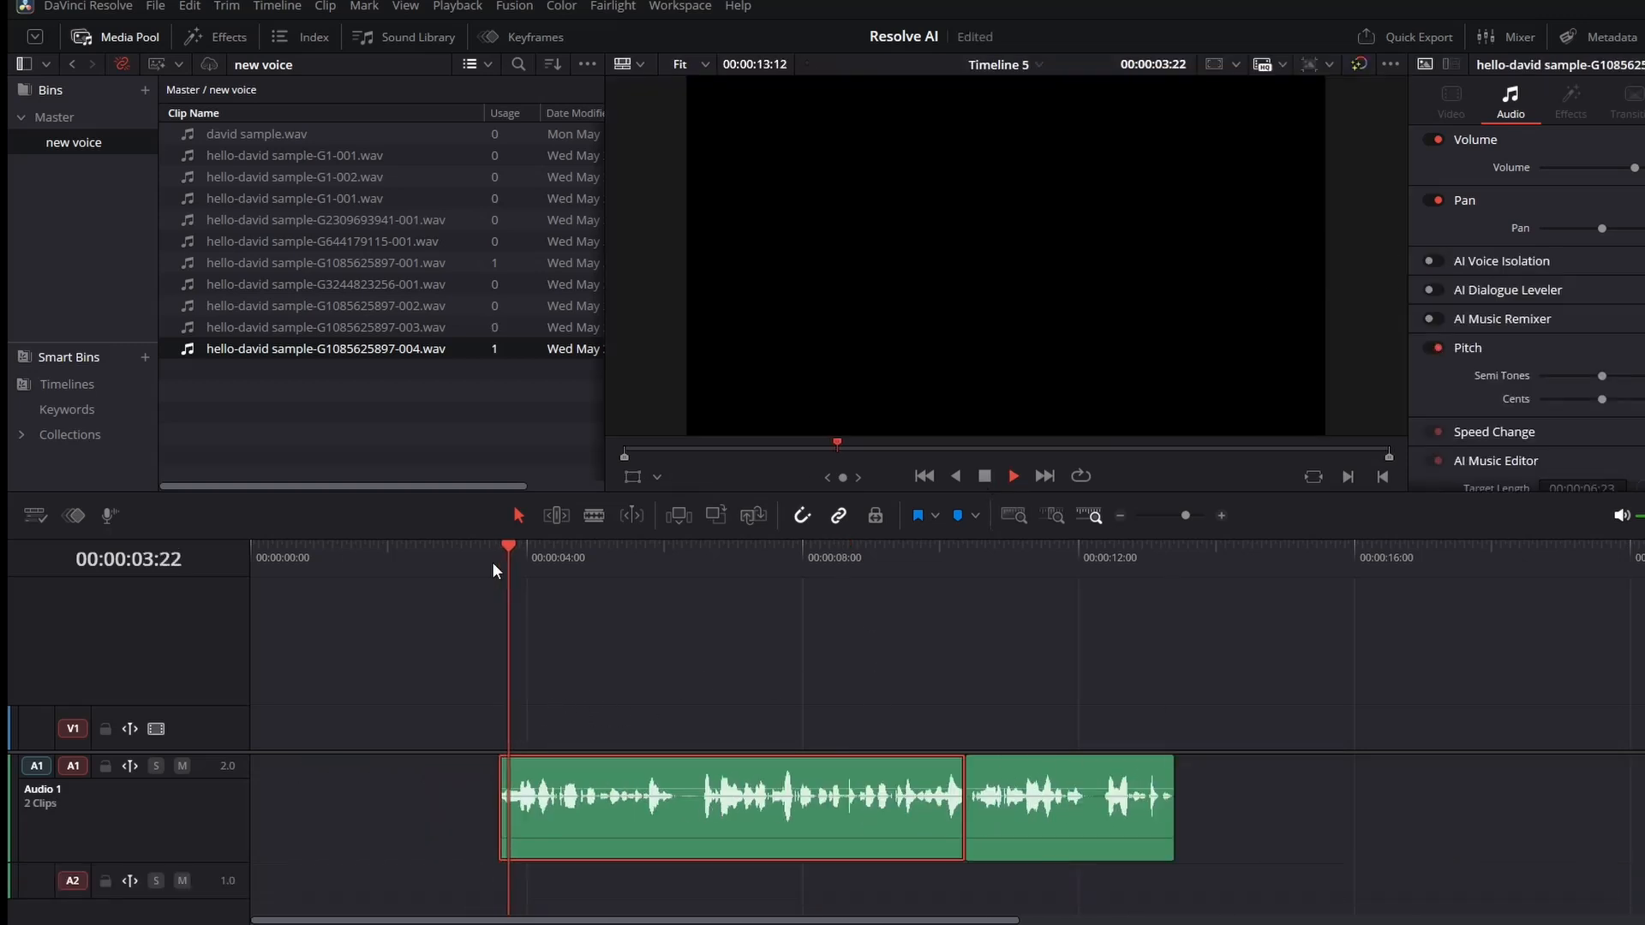
Trim a few frames off the new first clip's start and play the timeline from the beginning.
click(502, 564)
drag(510, 762, 530, 762)
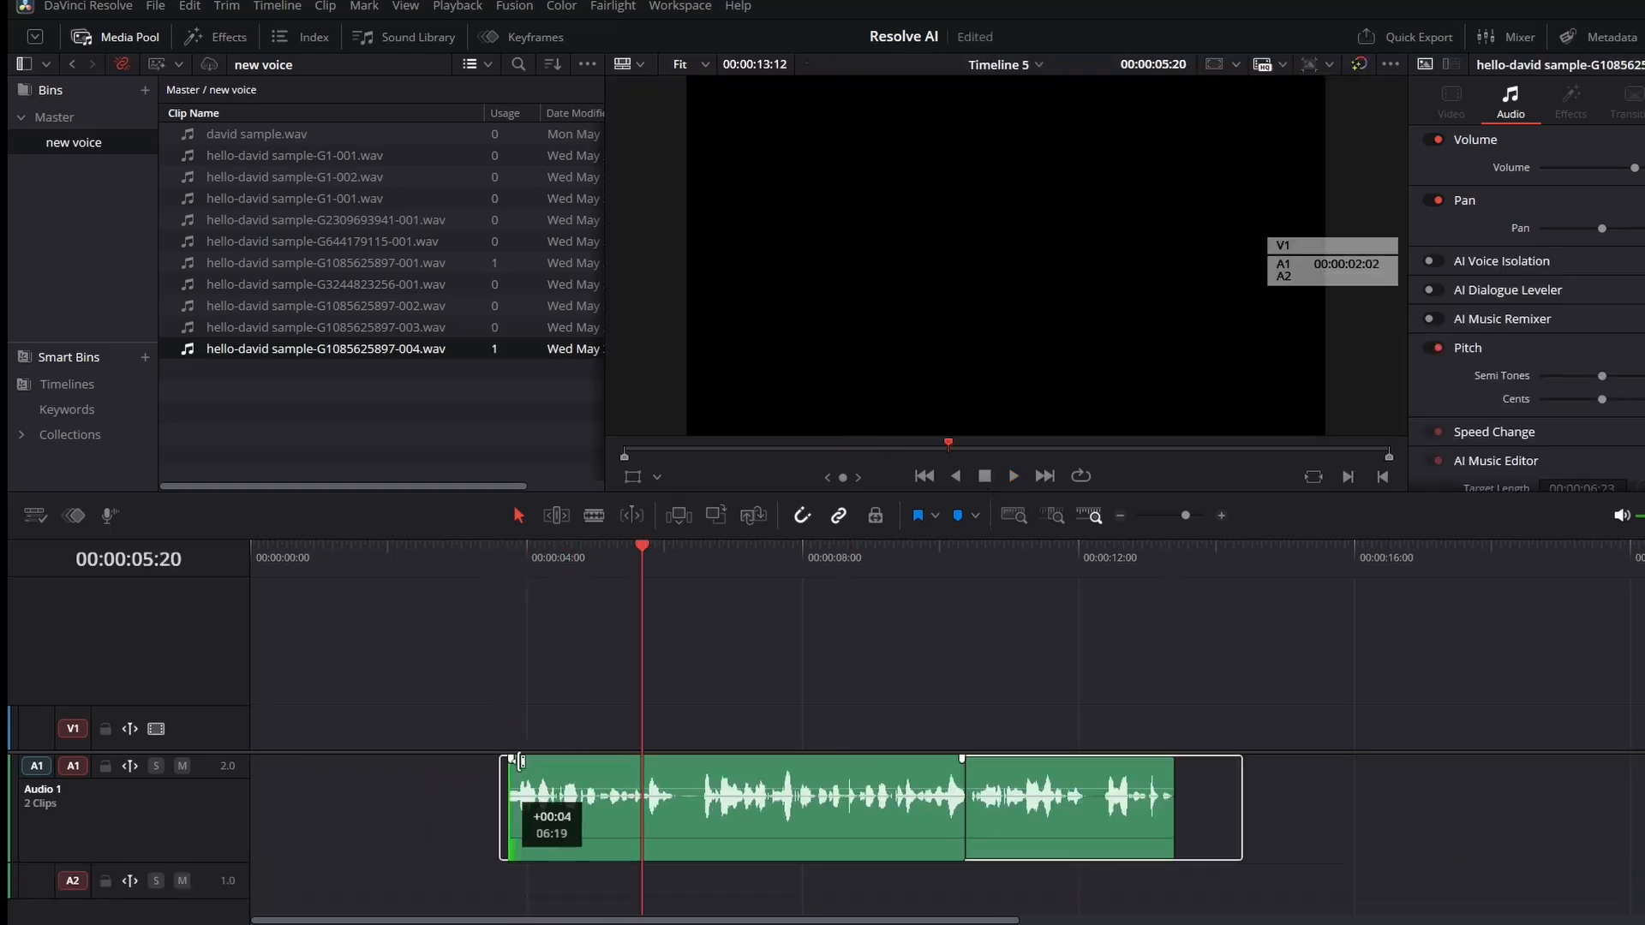
click(497, 563)
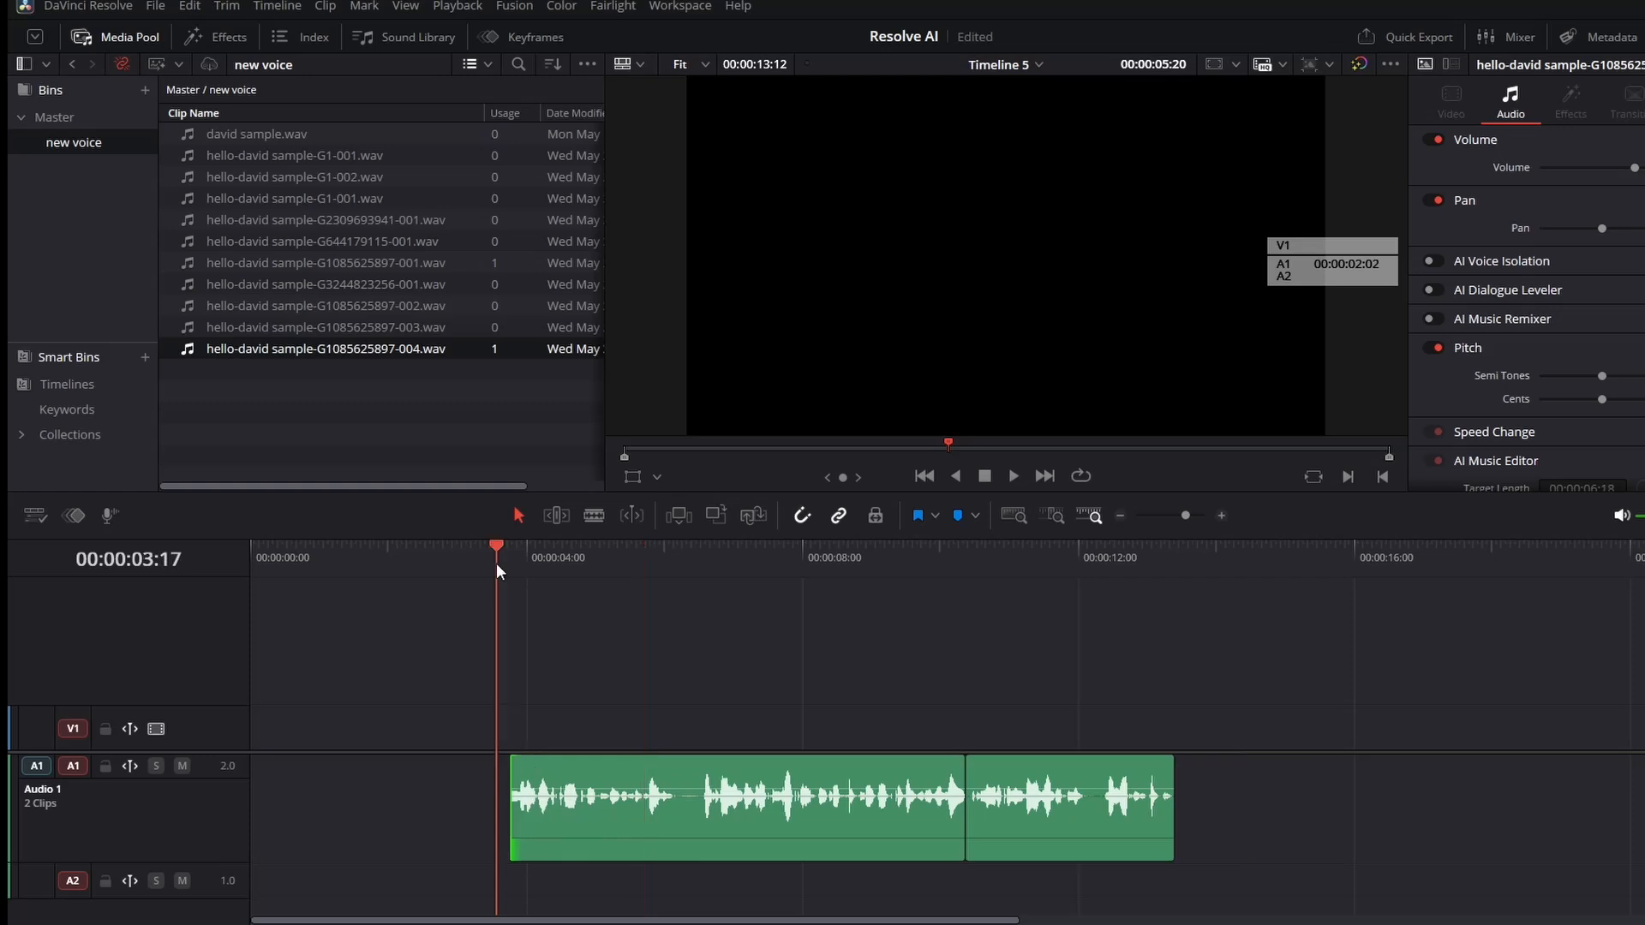
key(space)
key(space)
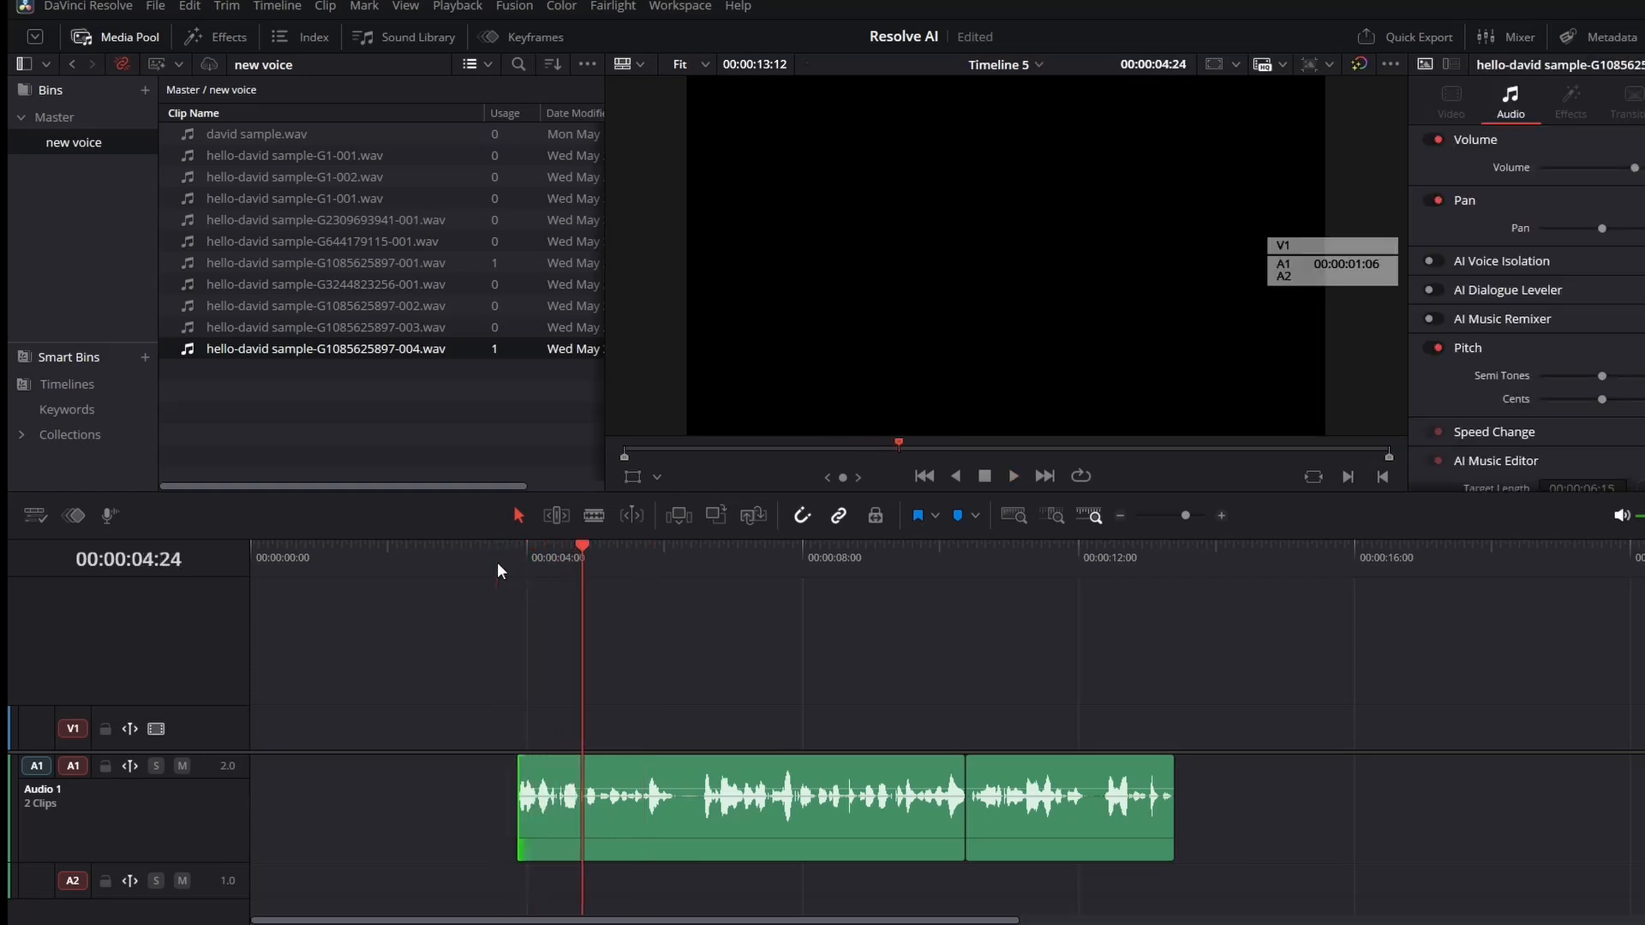
key(Home)
key(Down)
key(space)
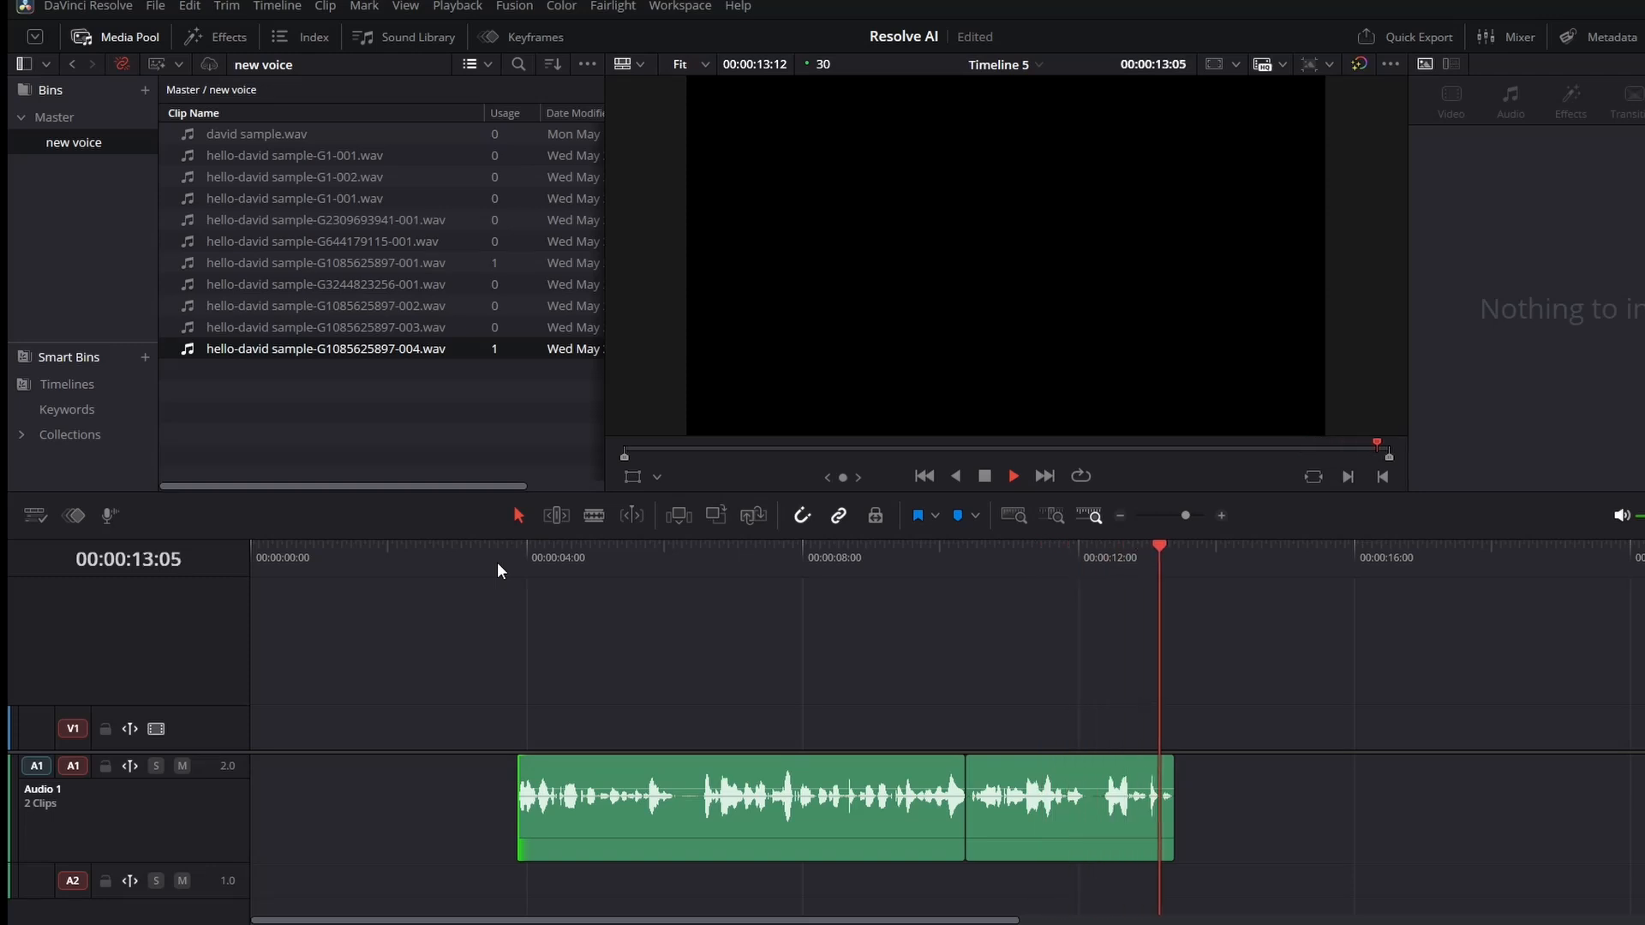
Open the Speech Generator, add "action." on its own line before the text, generate, and play the take.
click(277, 6)
mouse_move(326, 213)
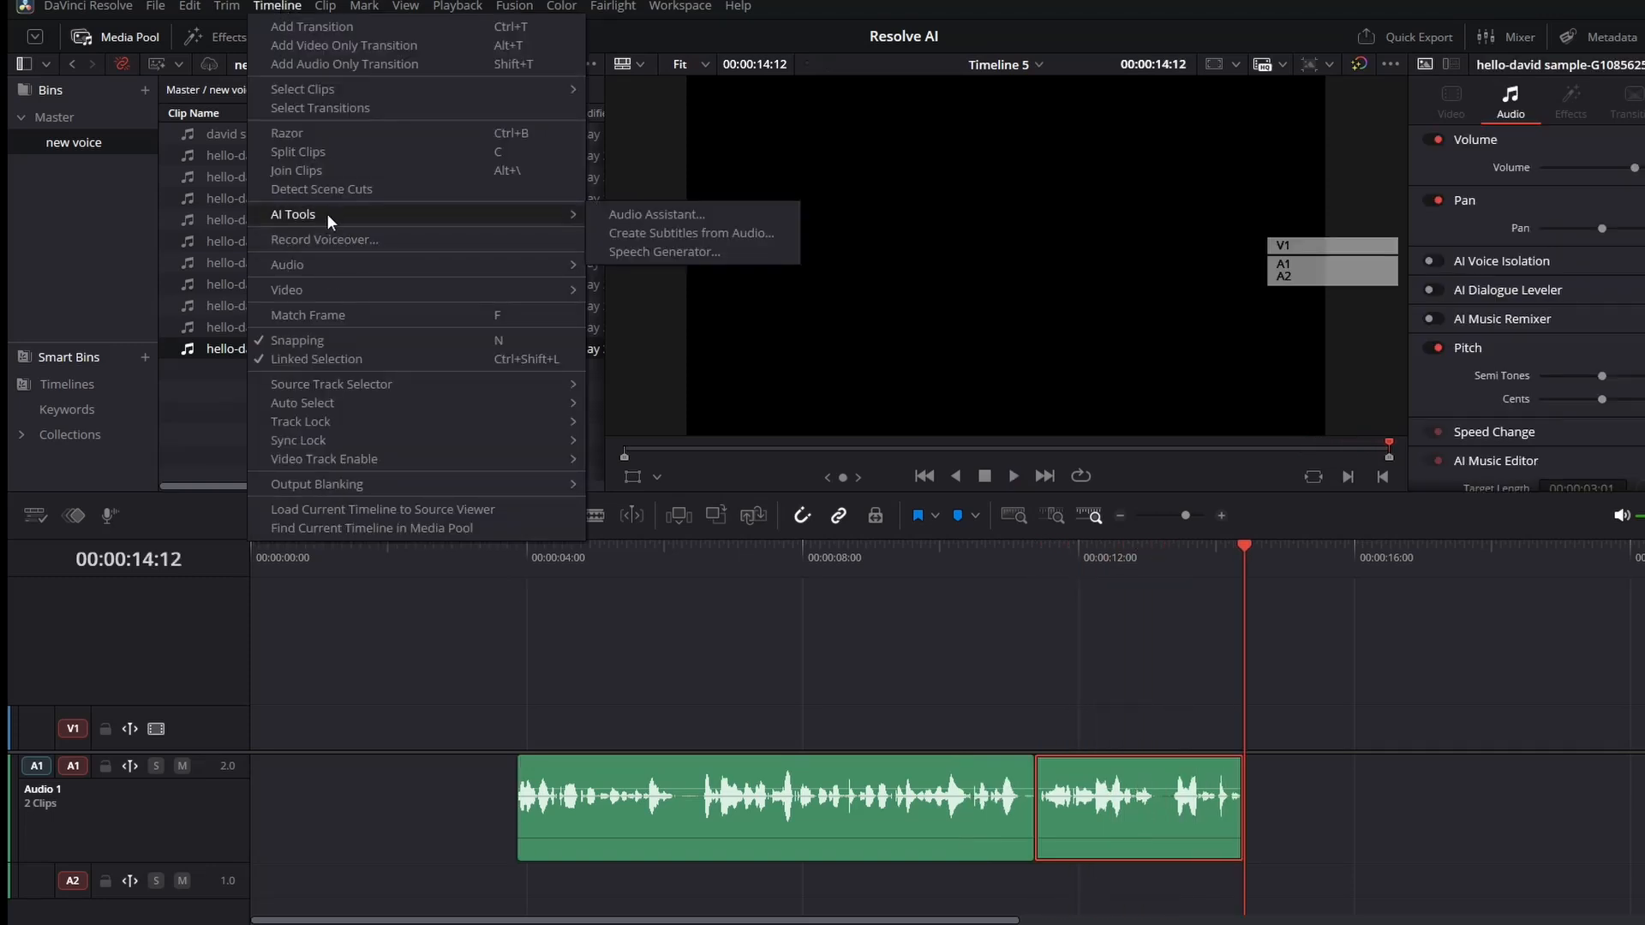
click(642, 251)
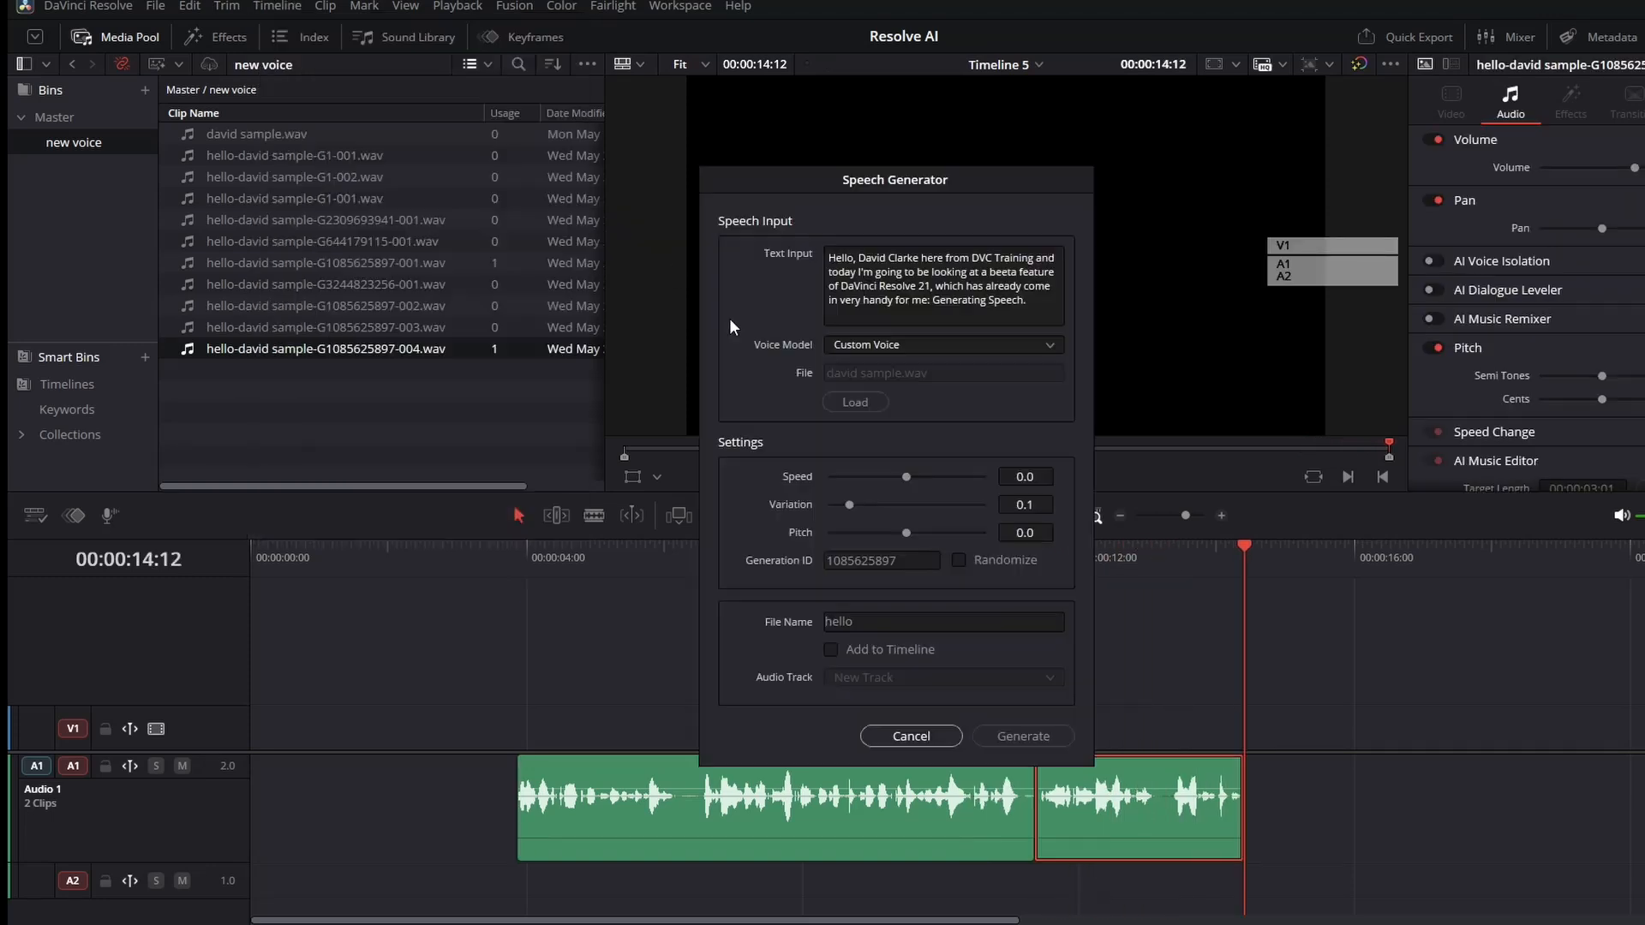
click(829, 261)
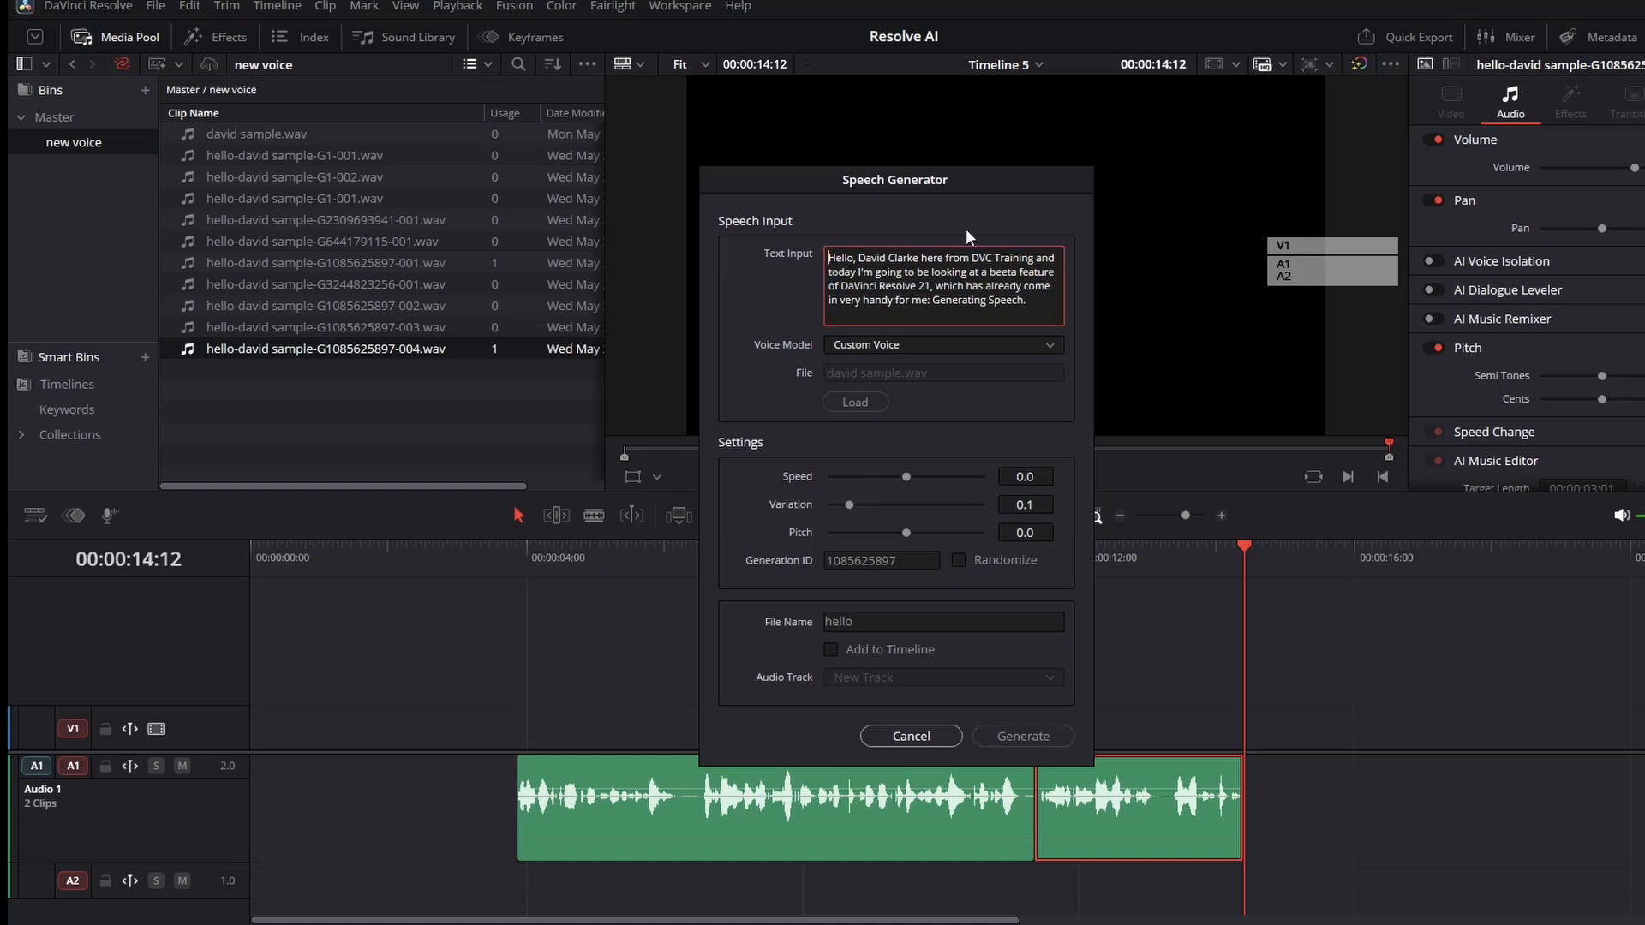
text(actio)
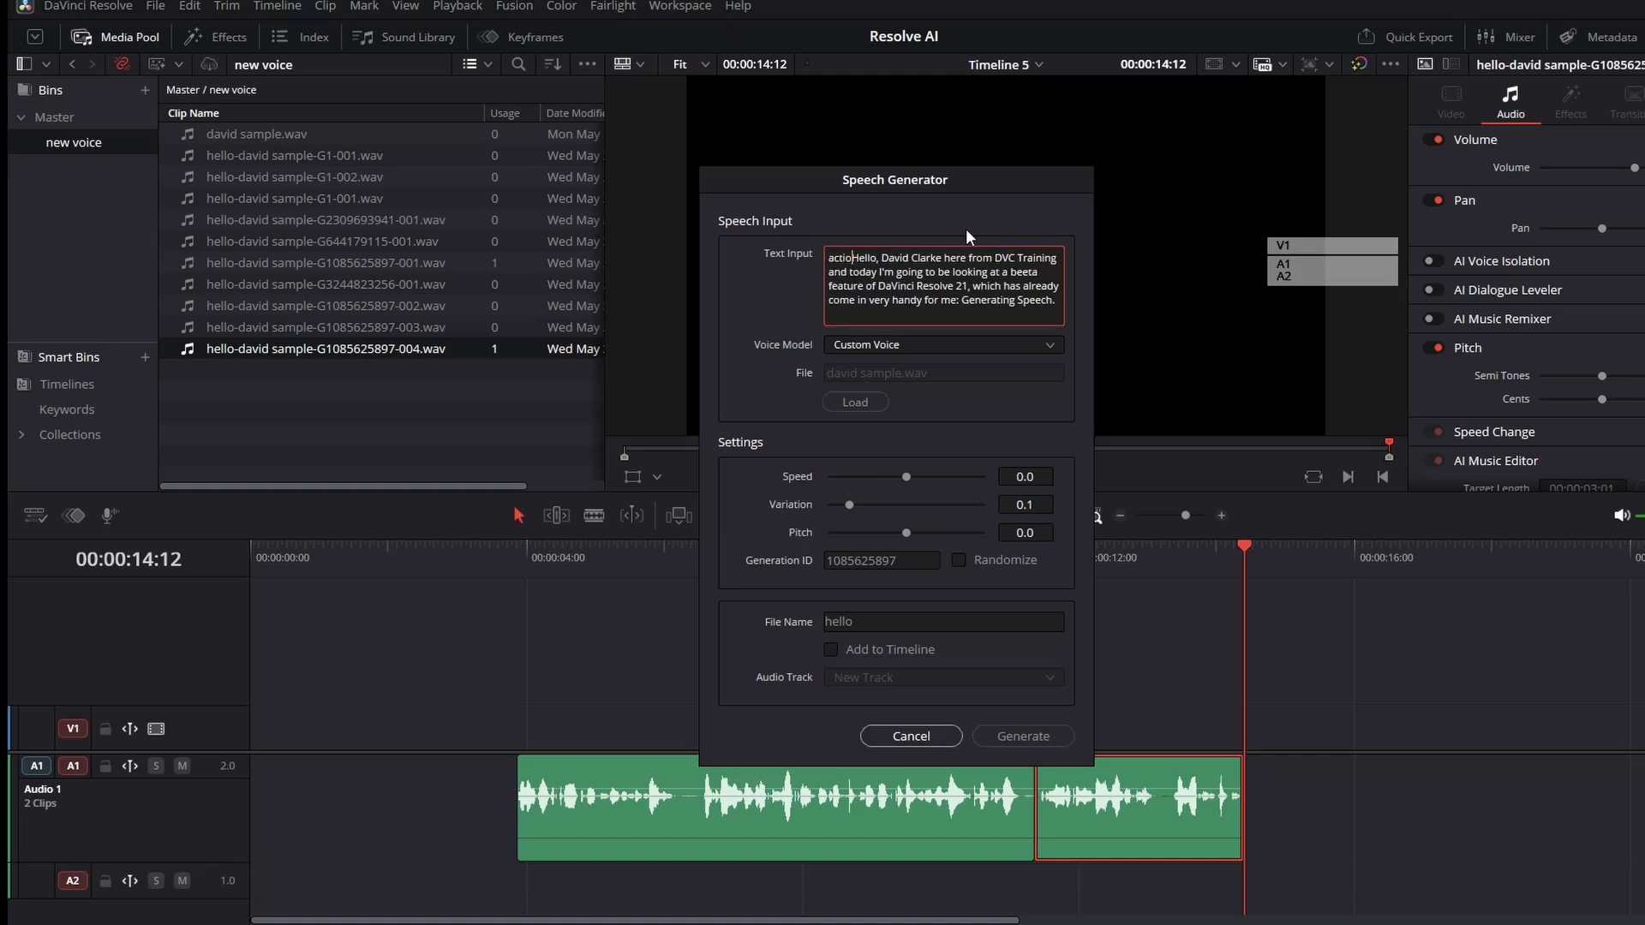
text(n)
text(.)
key(Return)
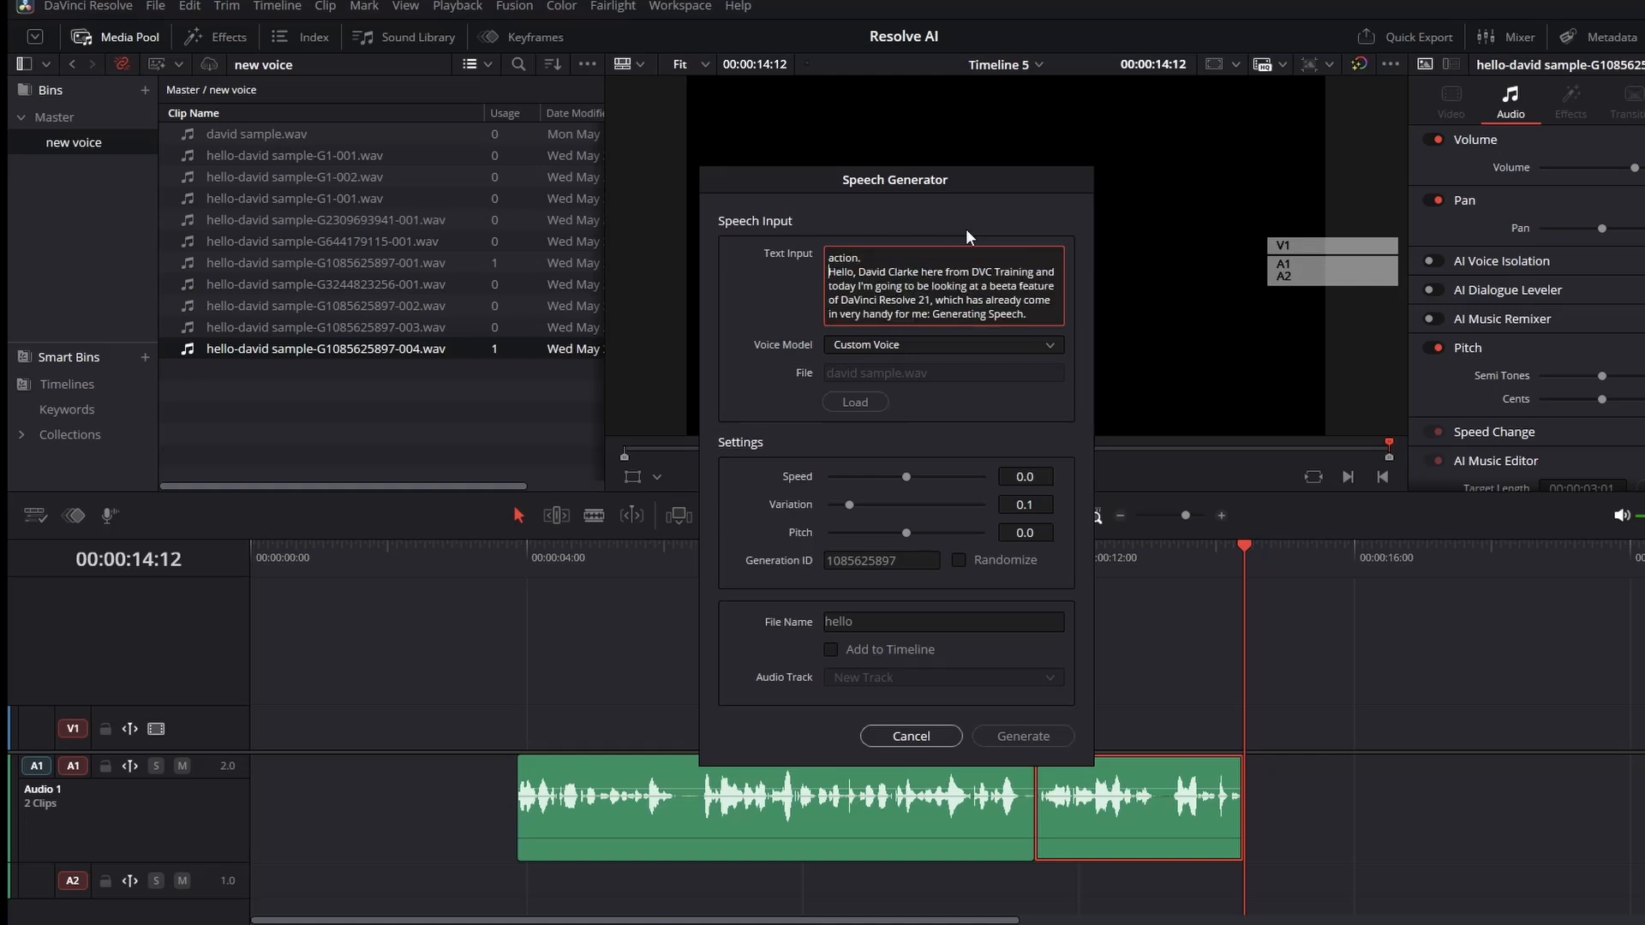
click(1025, 737)
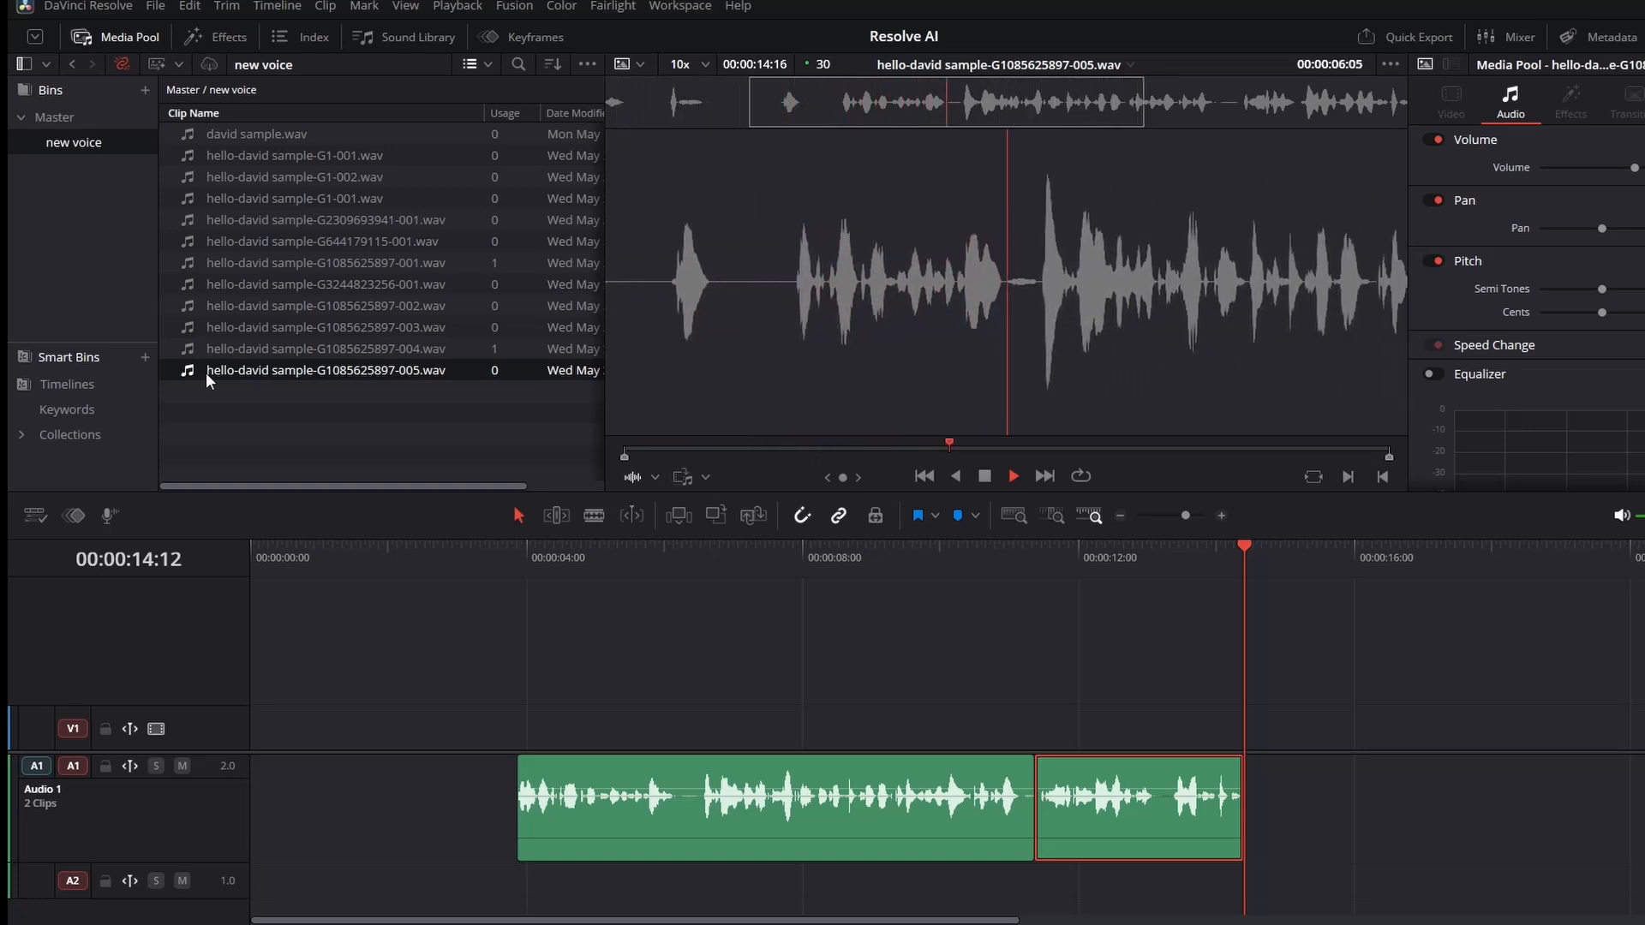
key(space)
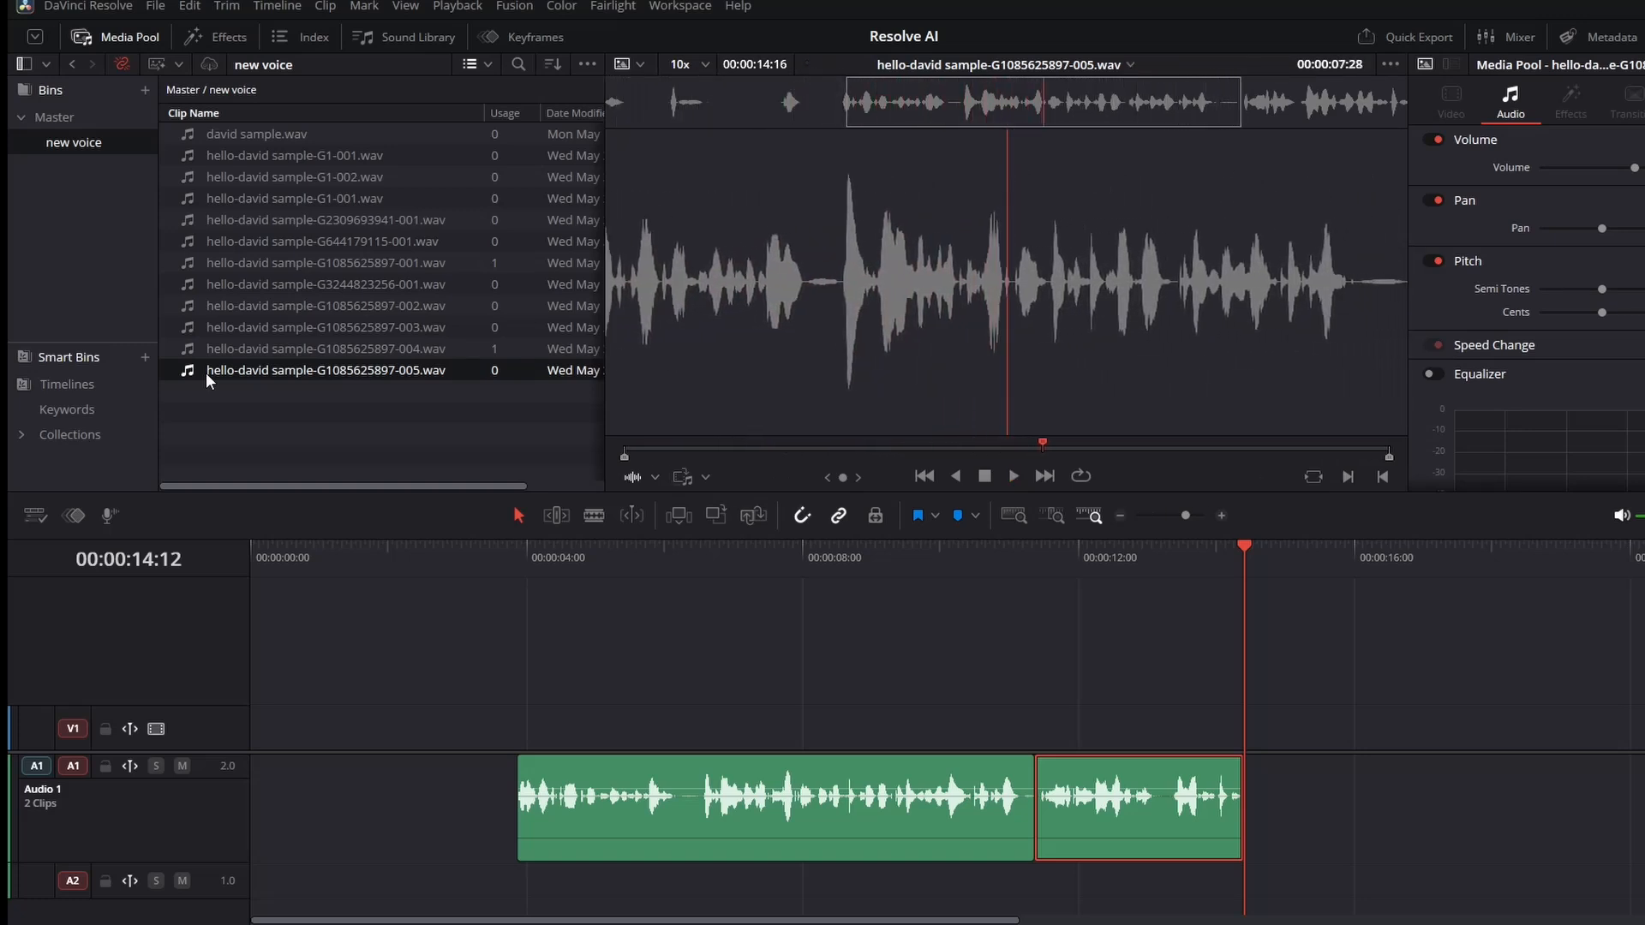
Reopen the Speech Generator, enable Randomize, lower the speed slightly, generate a new take, and play it.
click(291, 7)
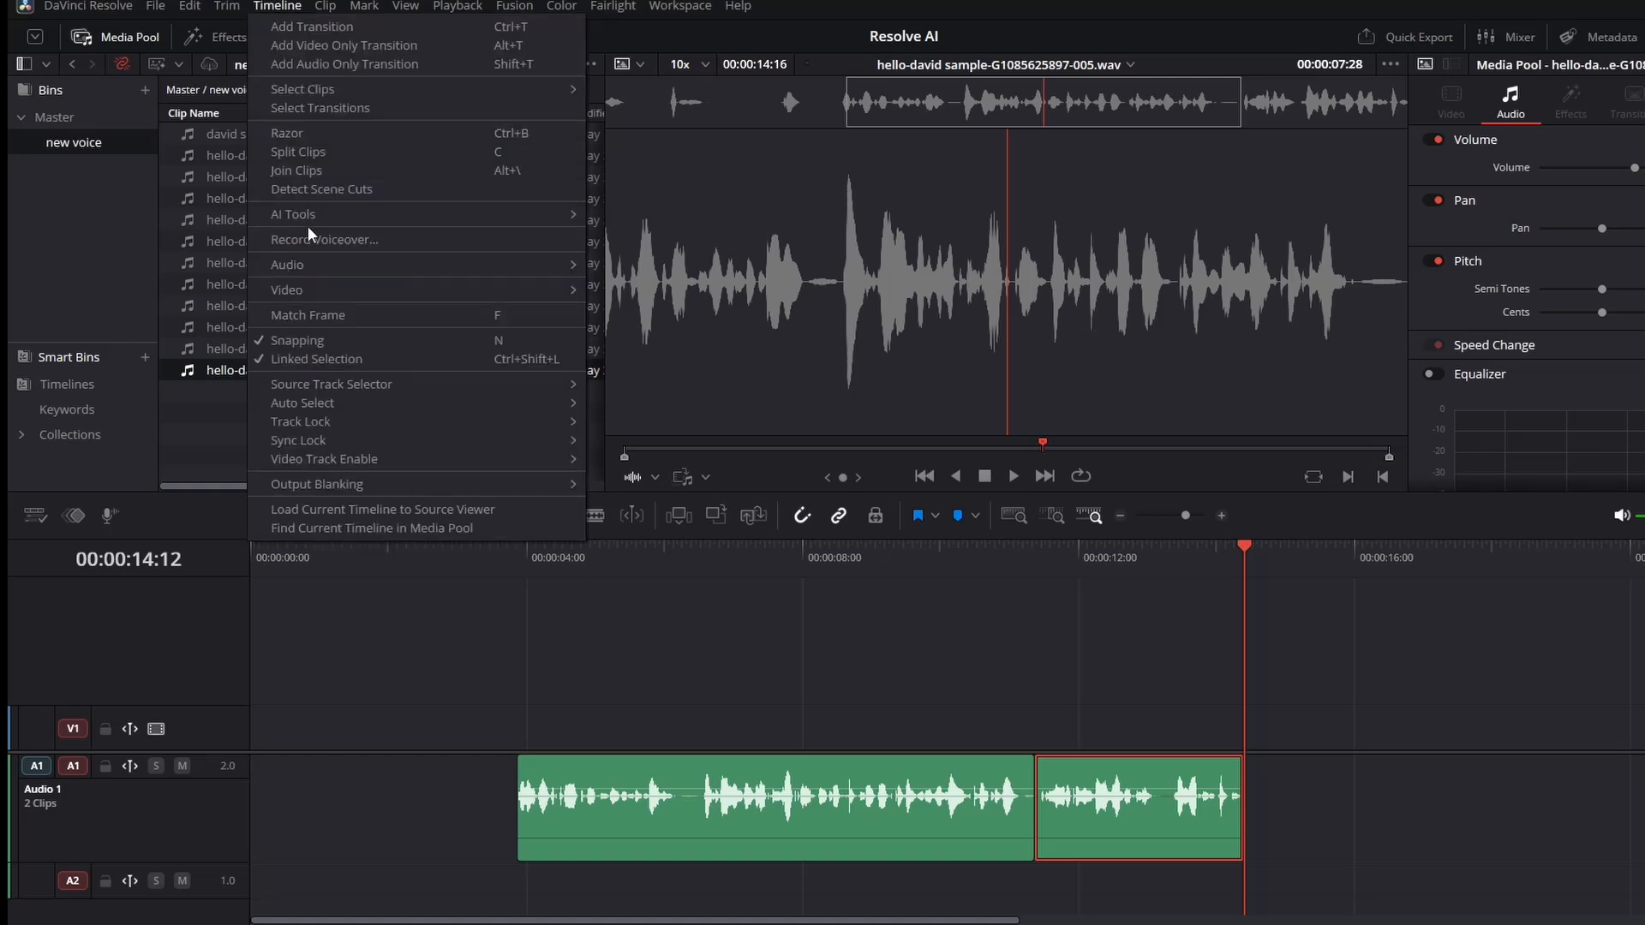
mouse_move(389, 213)
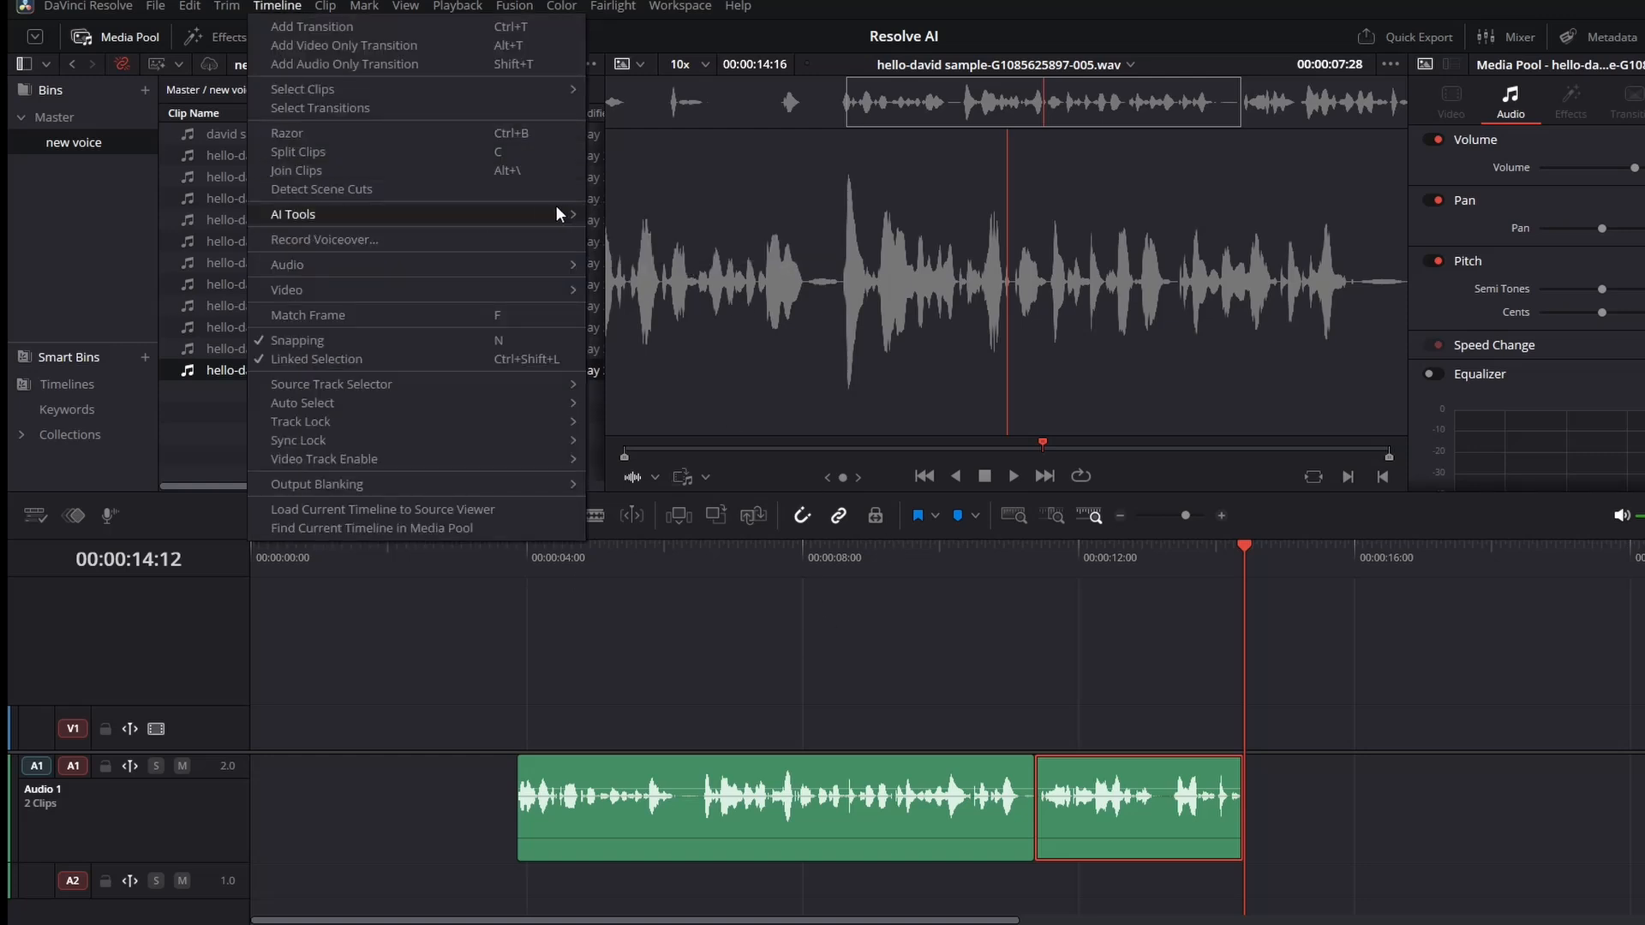
click(636, 249)
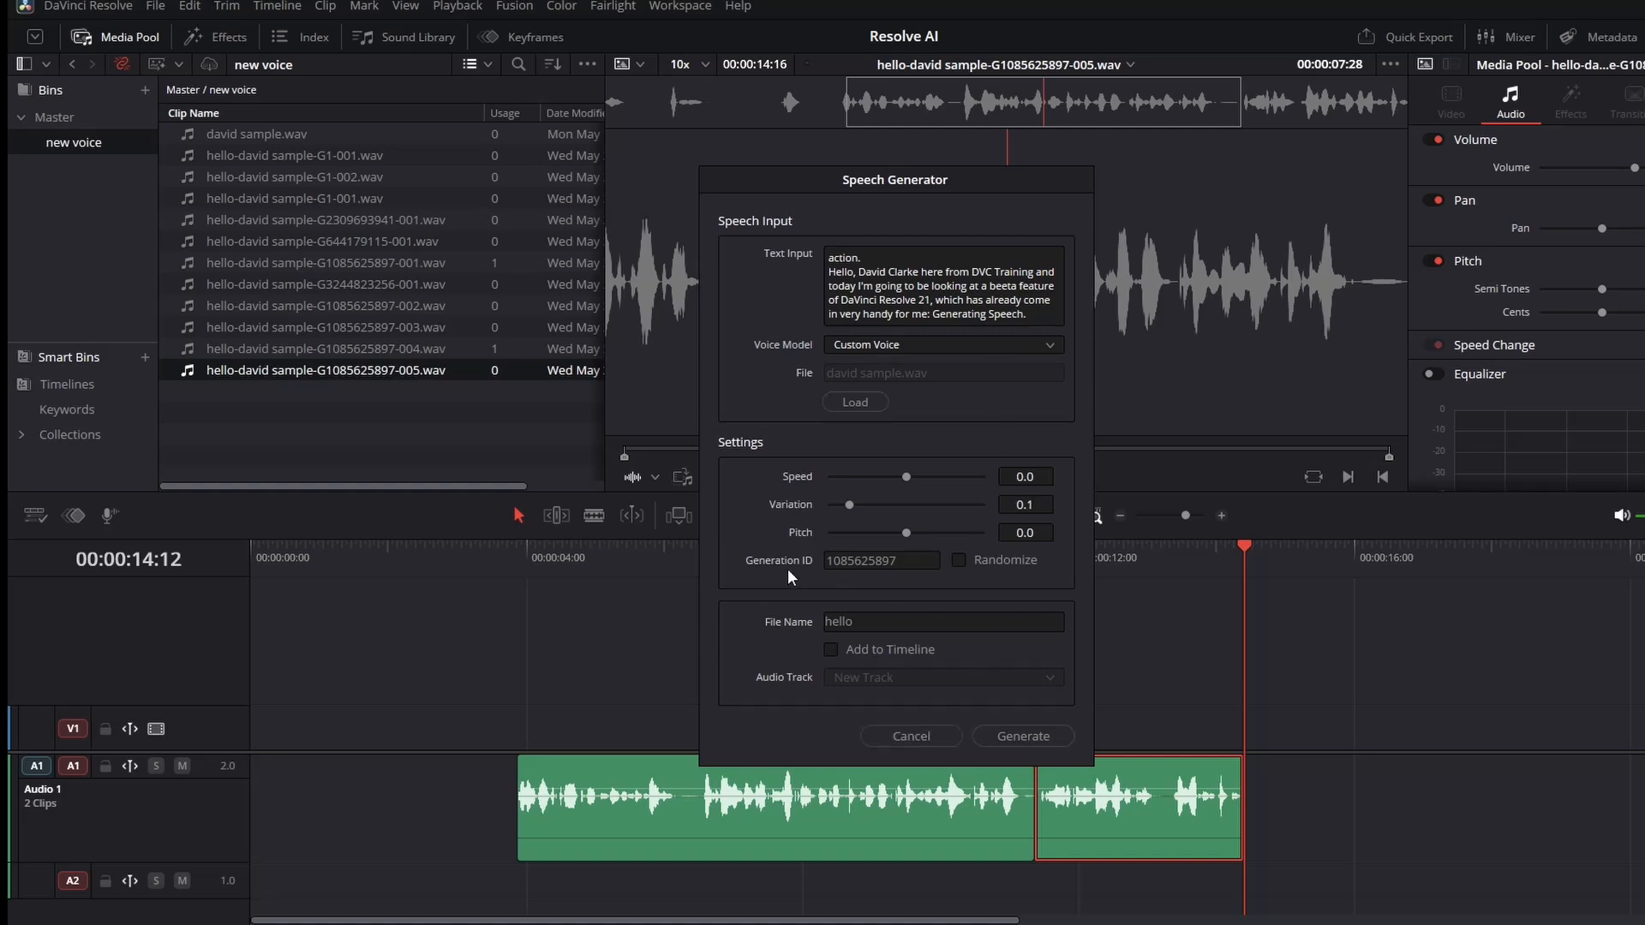
click(958, 559)
click(983, 561)
drag(907, 475, 893, 474)
click(1023, 737)
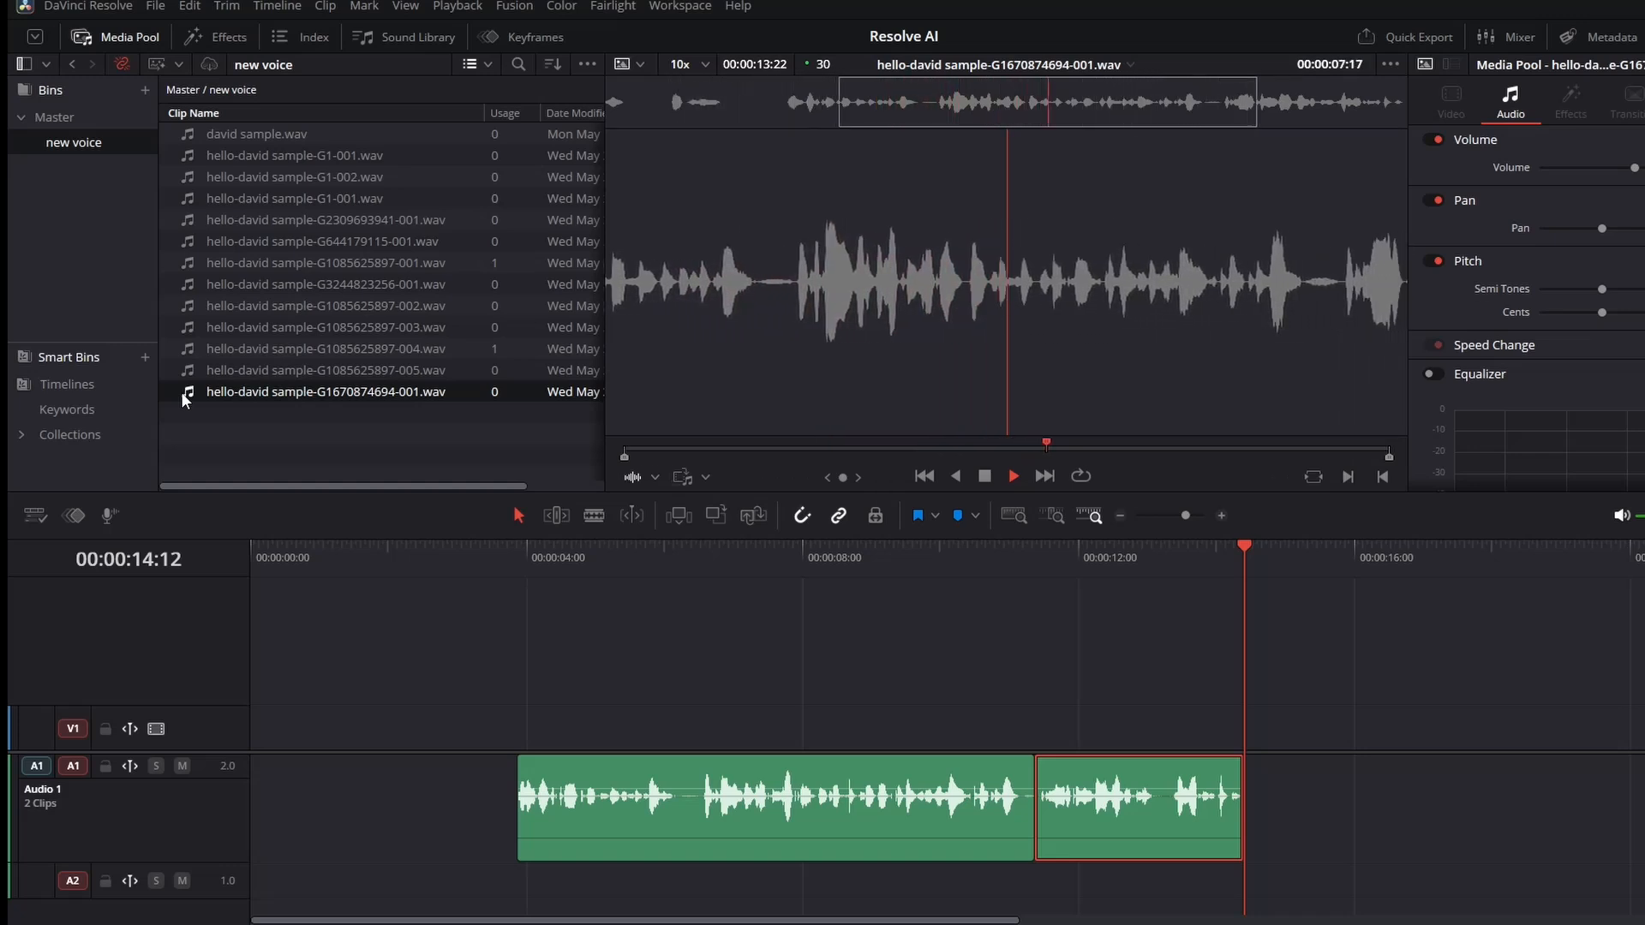
key(space)
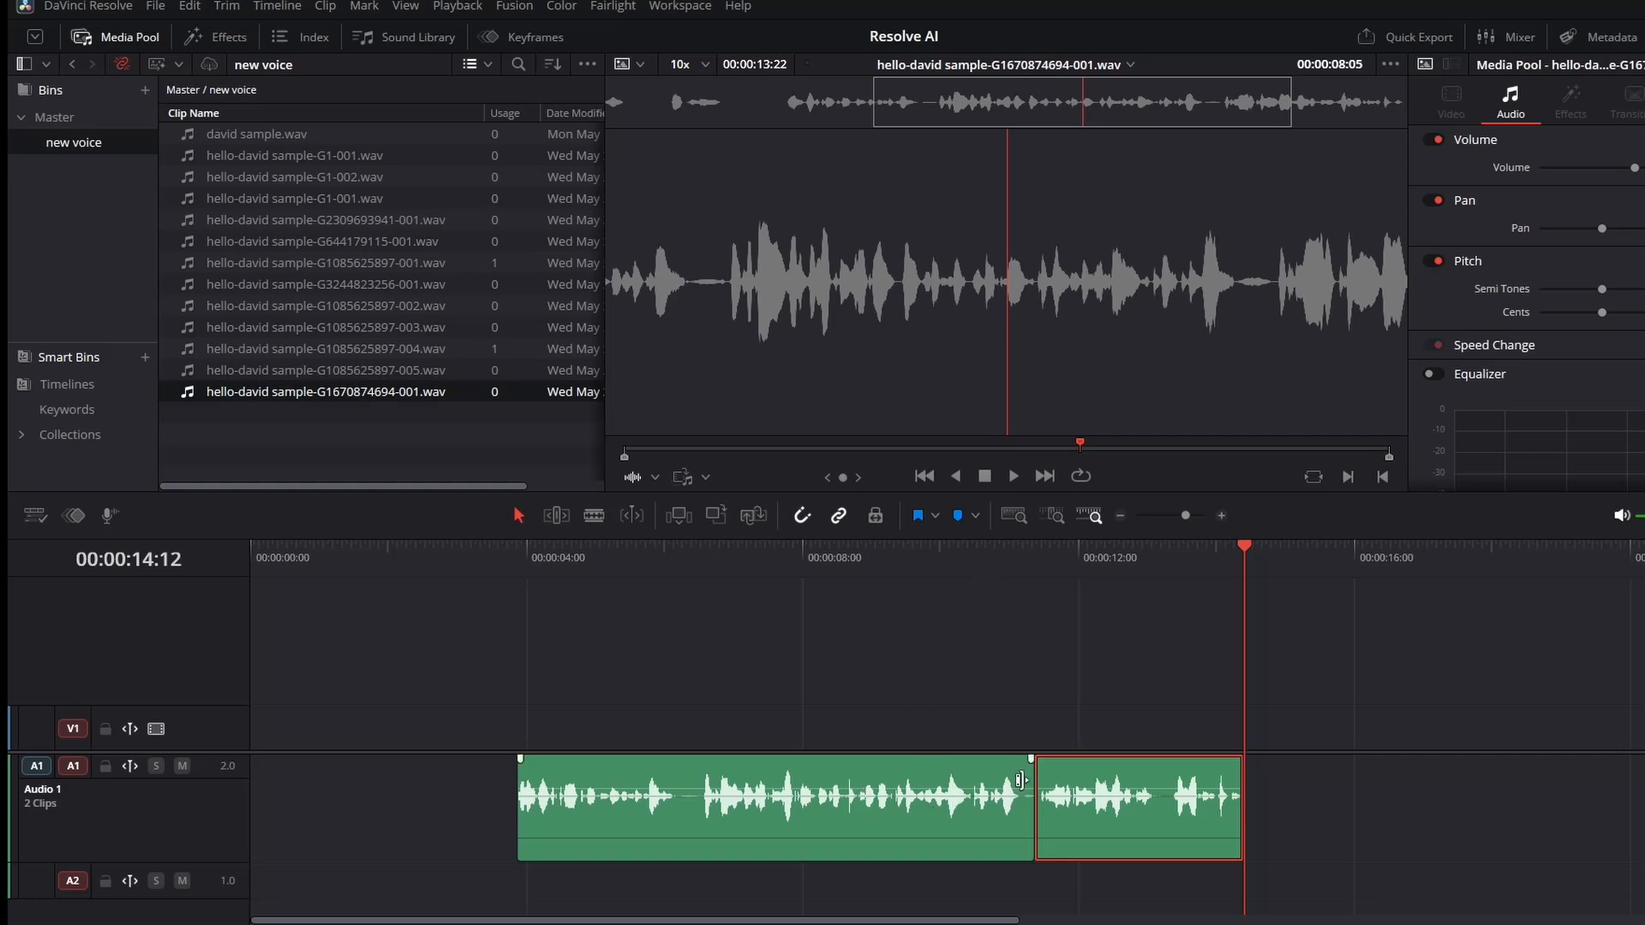
Open the second timeline clip on the Fairlight page and set its Elastic Wave mode to Voice.
click(1107, 784)
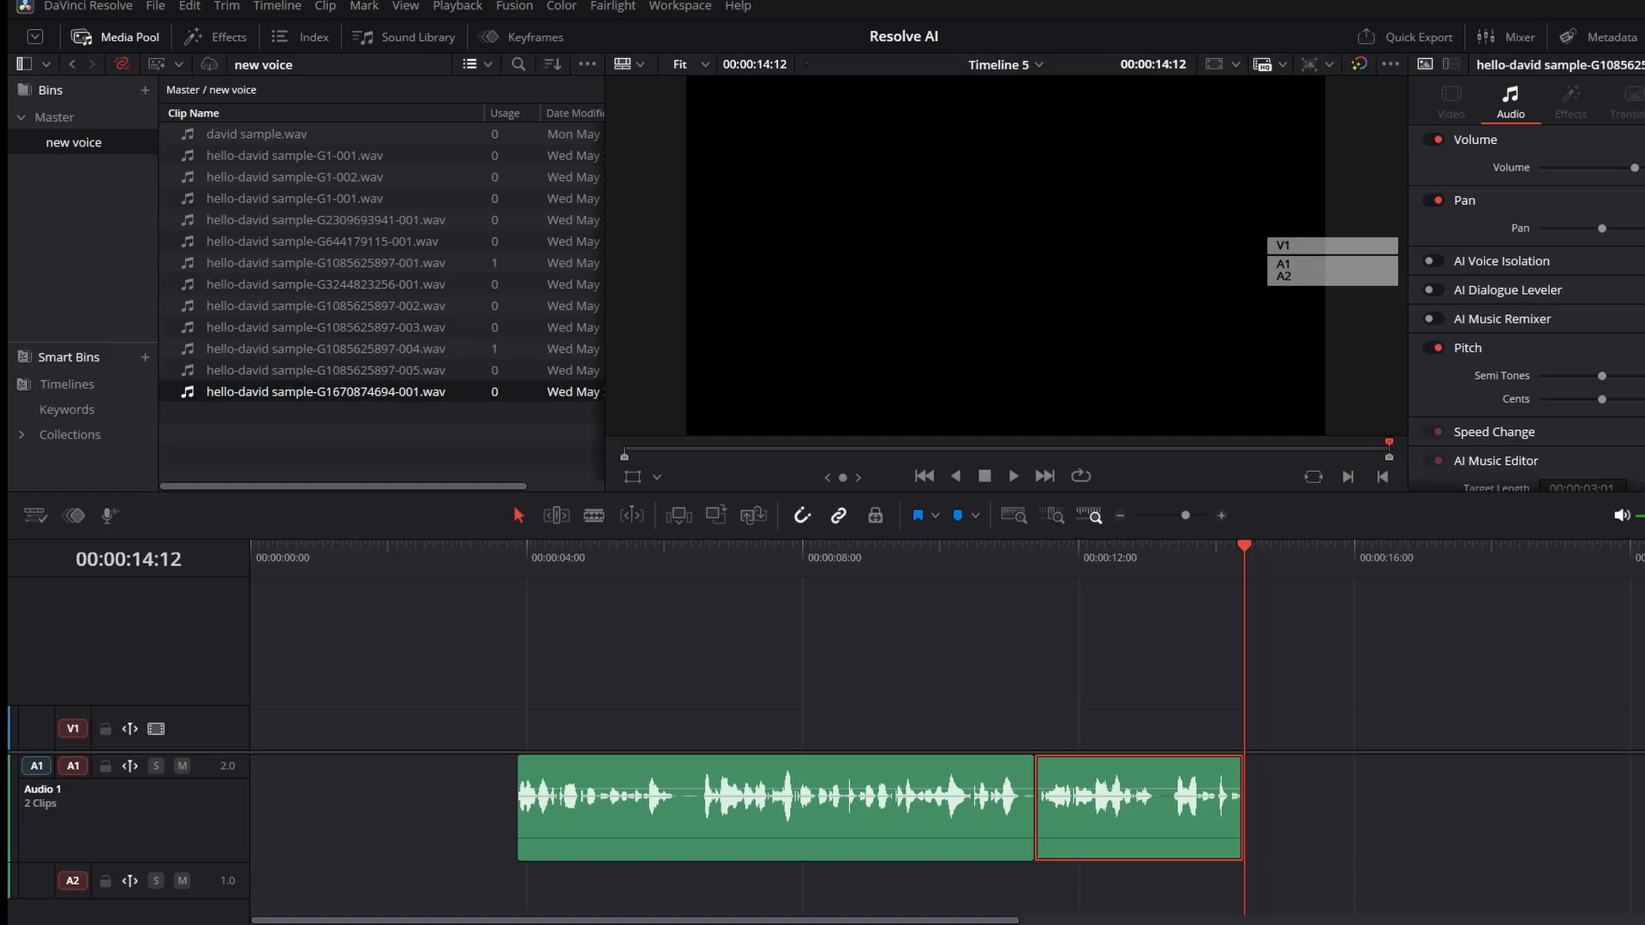
click(1077, 916)
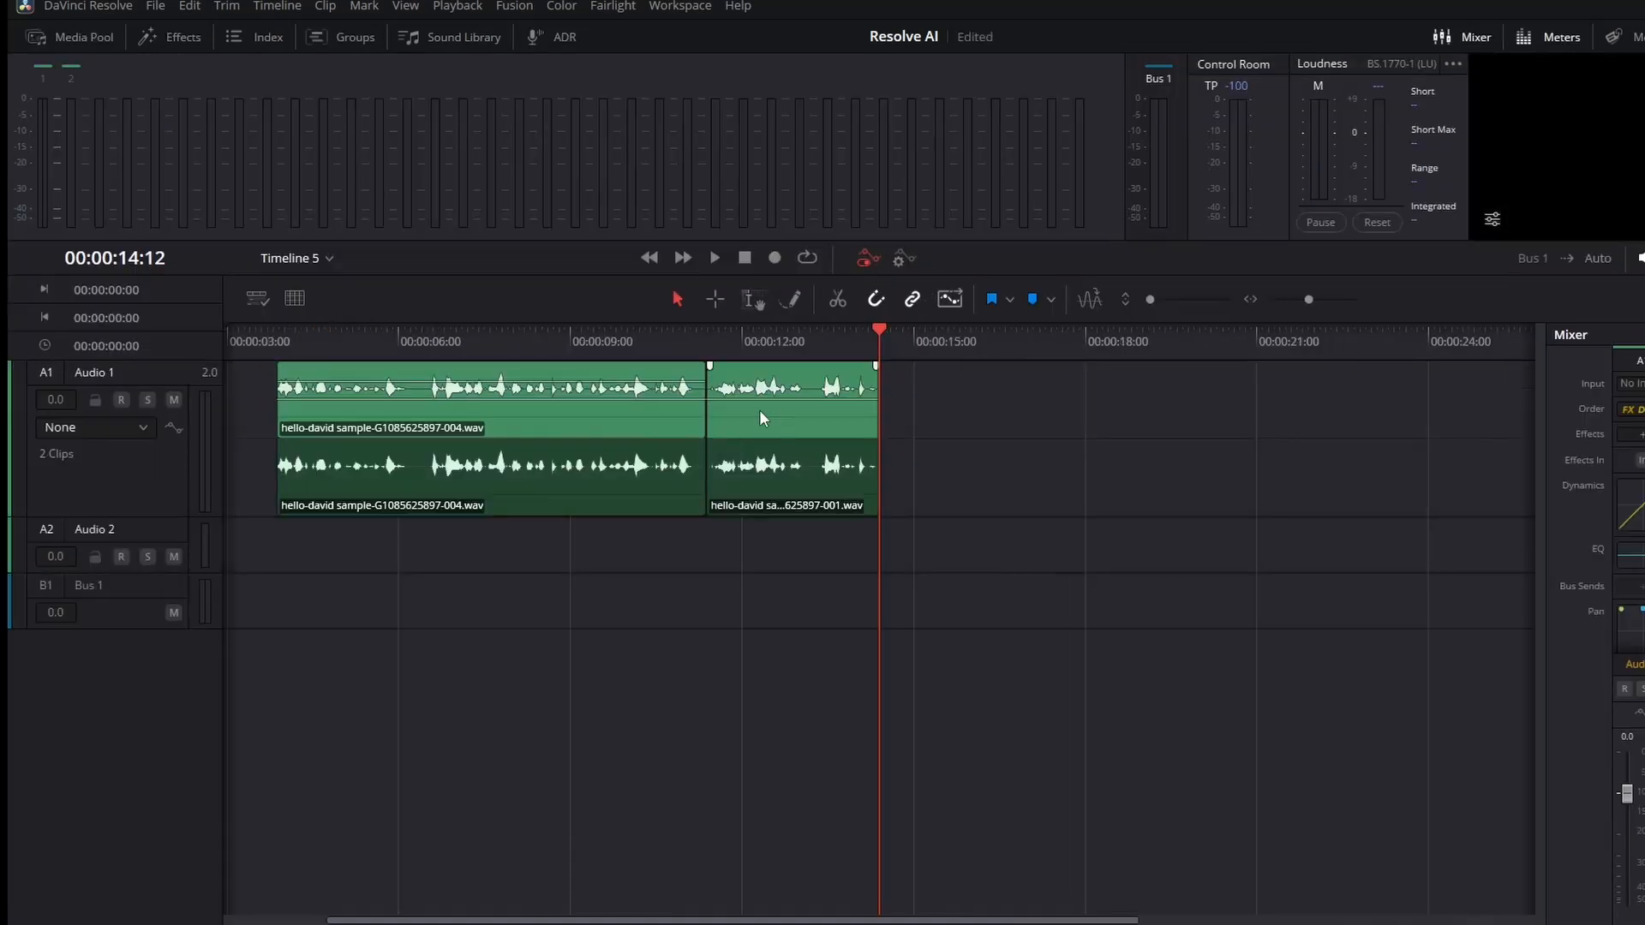
click(760, 412)
right_click(796, 415)
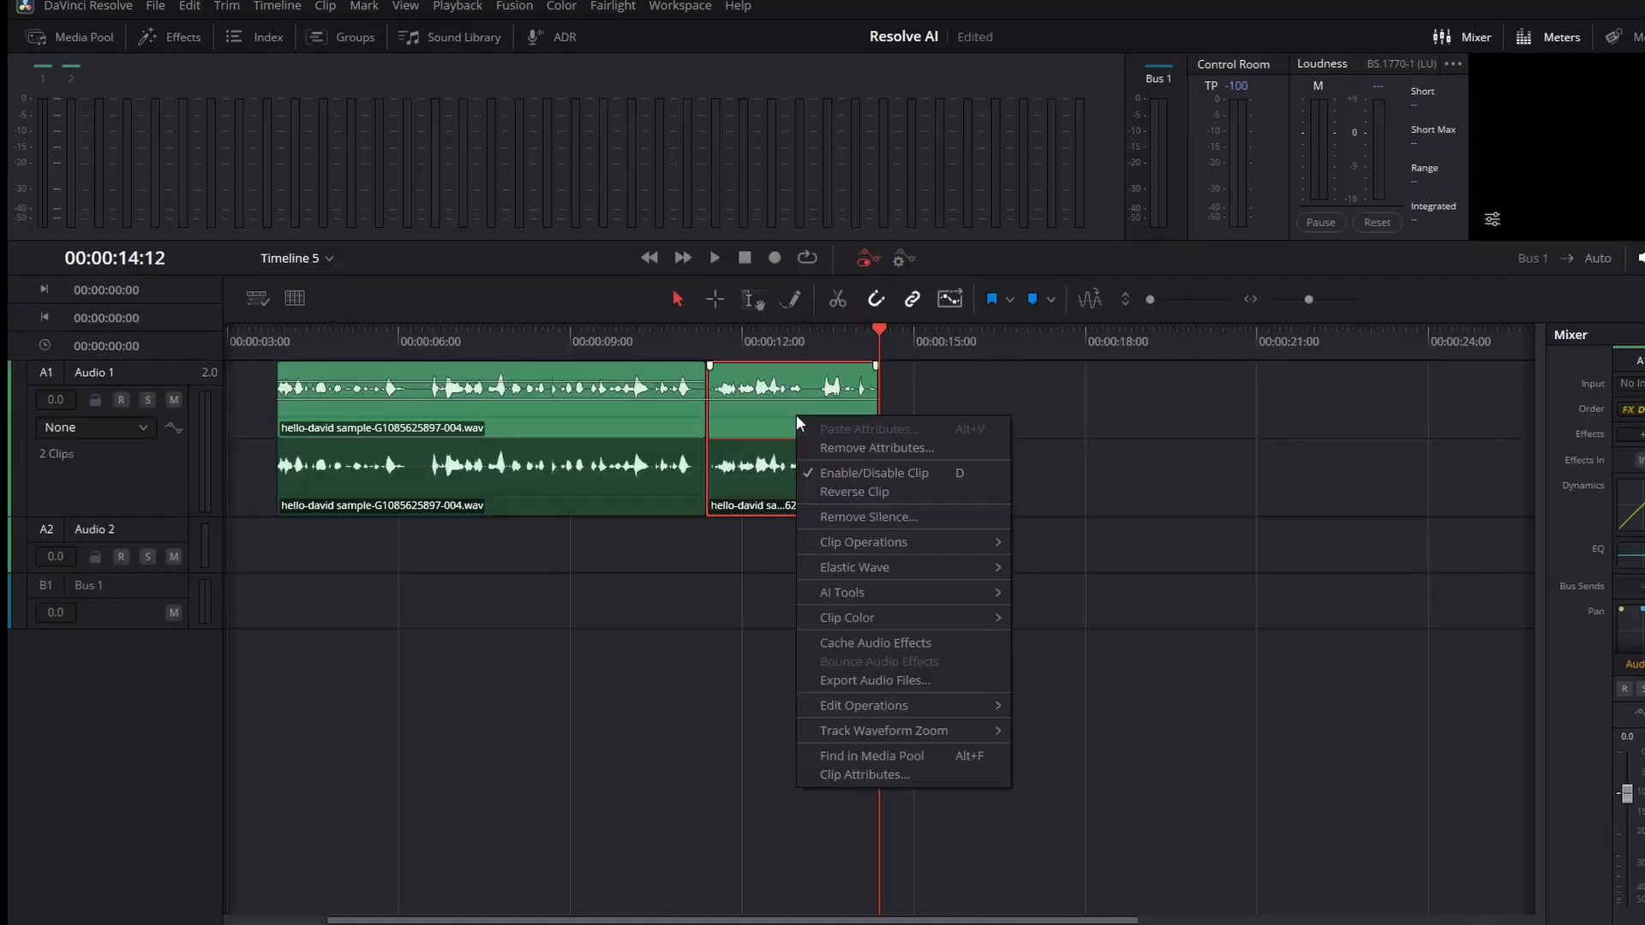
mouse_move(857, 567)
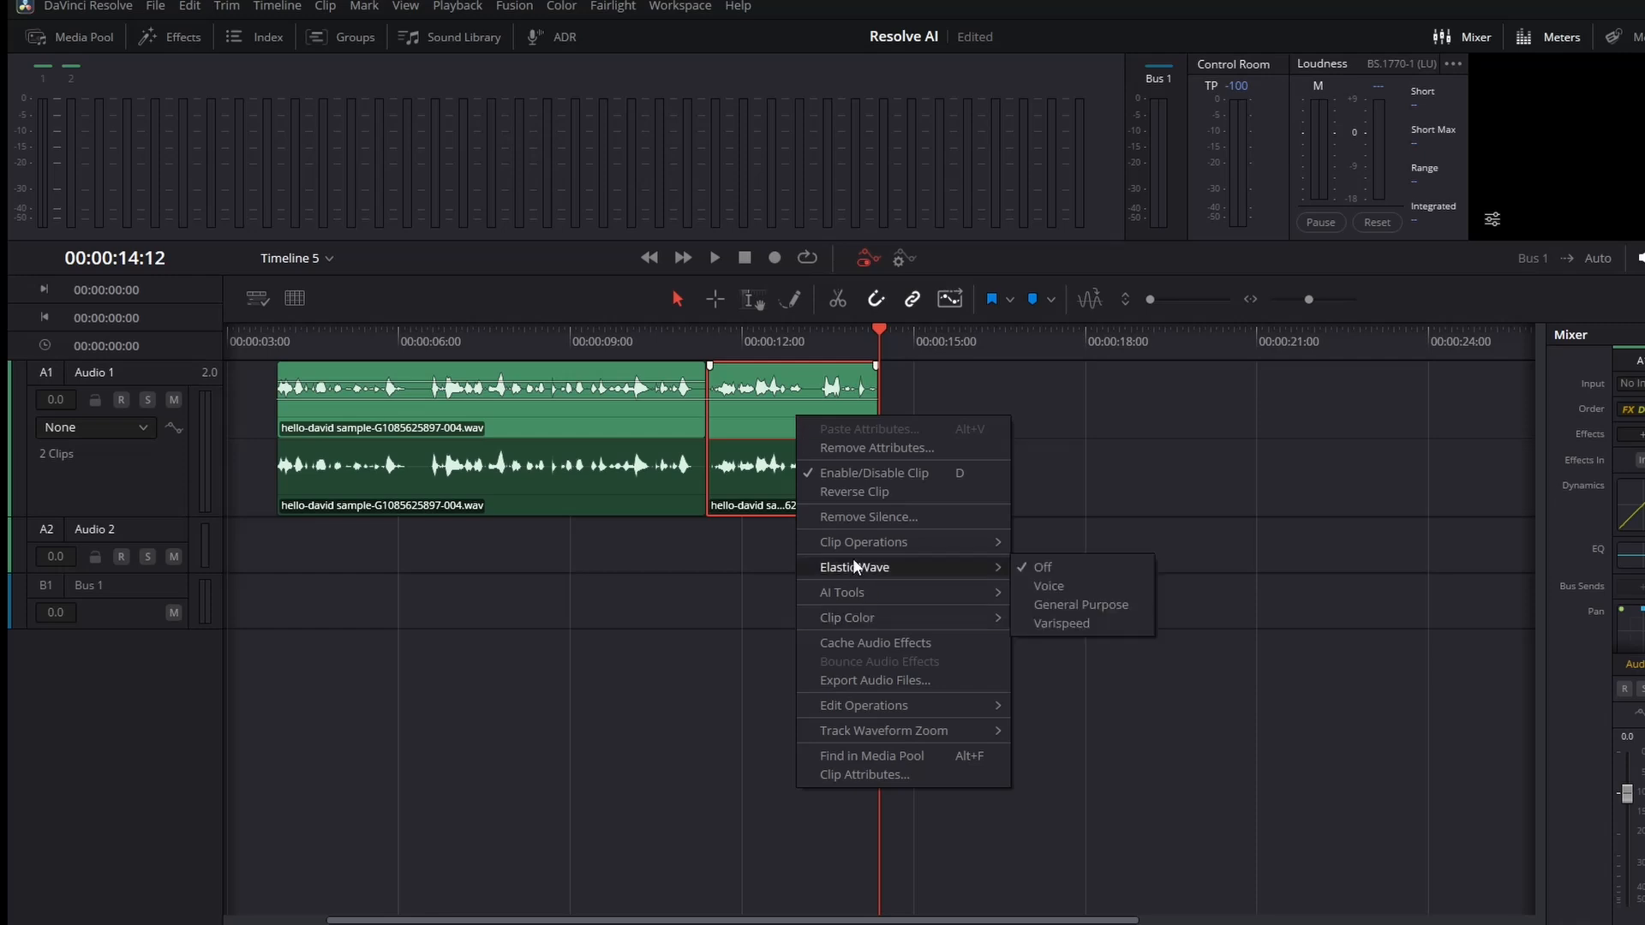
click(1104, 590)
Retime the second clip with Elastic Wave, pulling its end in slightly.
right_click(845, 418)
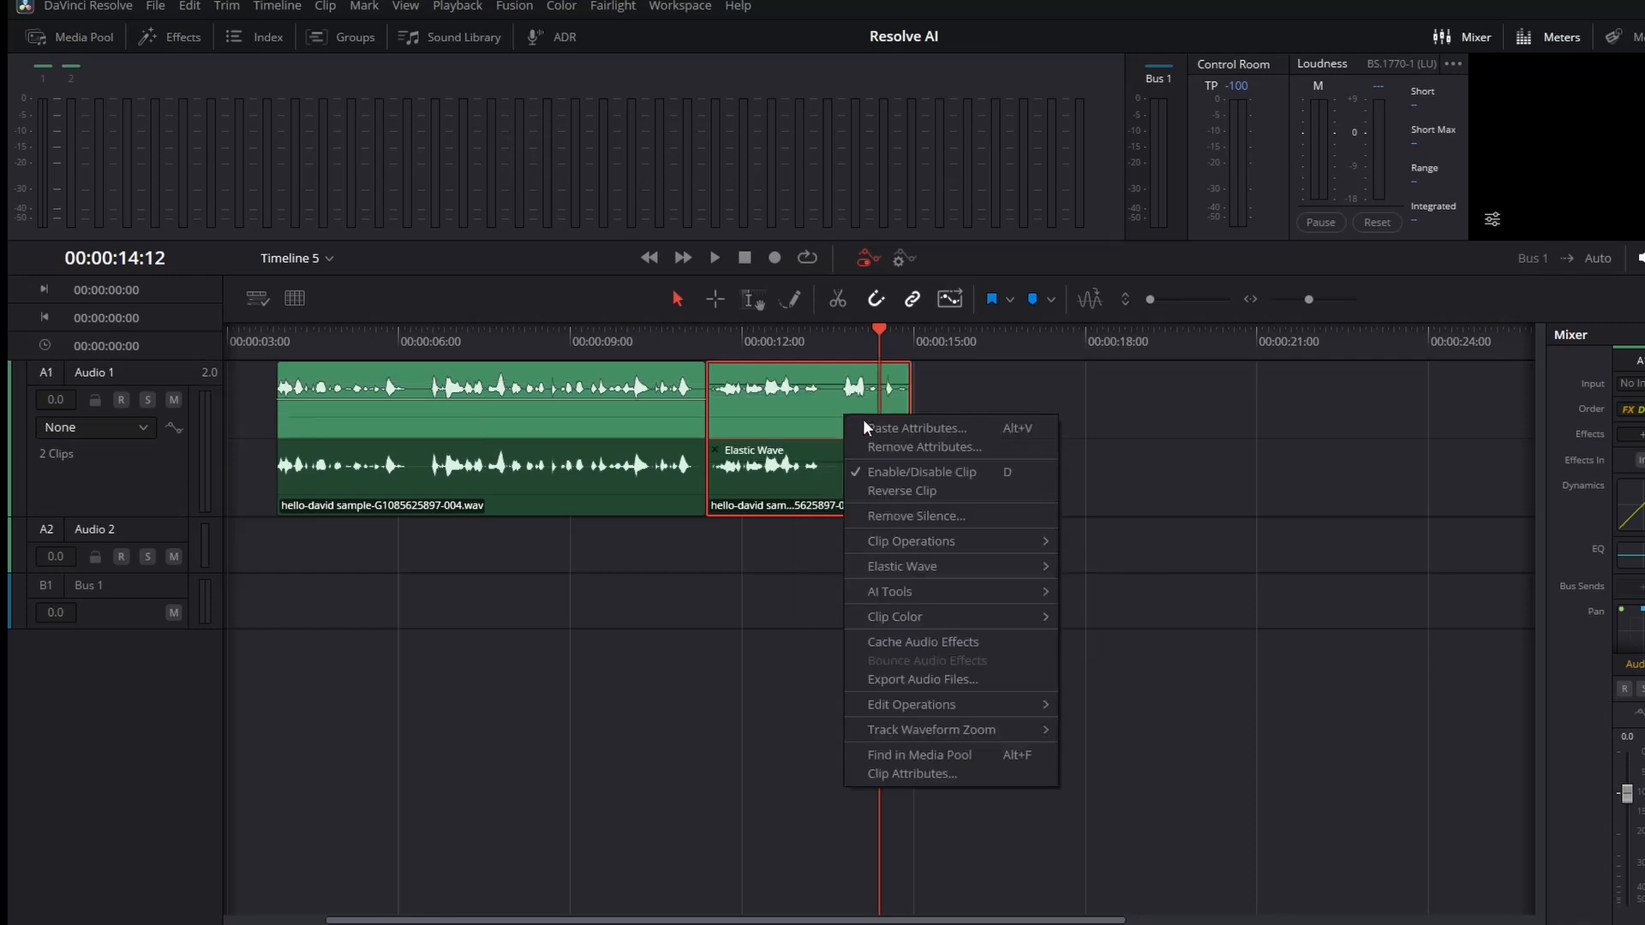
mouse_move(930, 569)
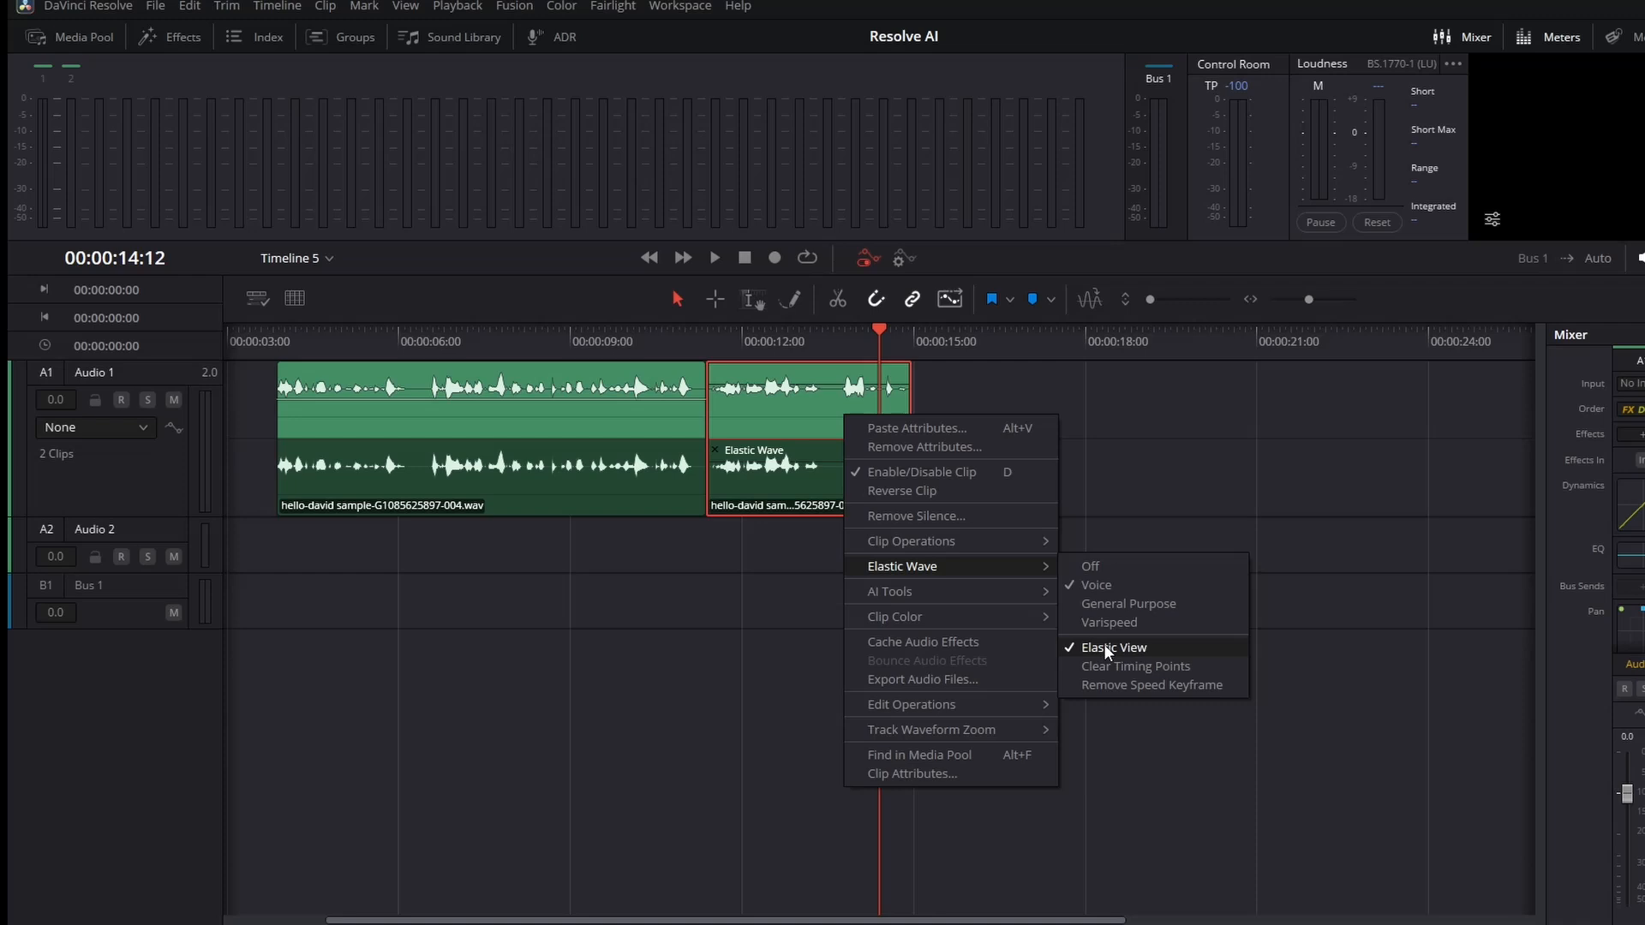
click(813, 397)
drag(908, 400, 882, 400)
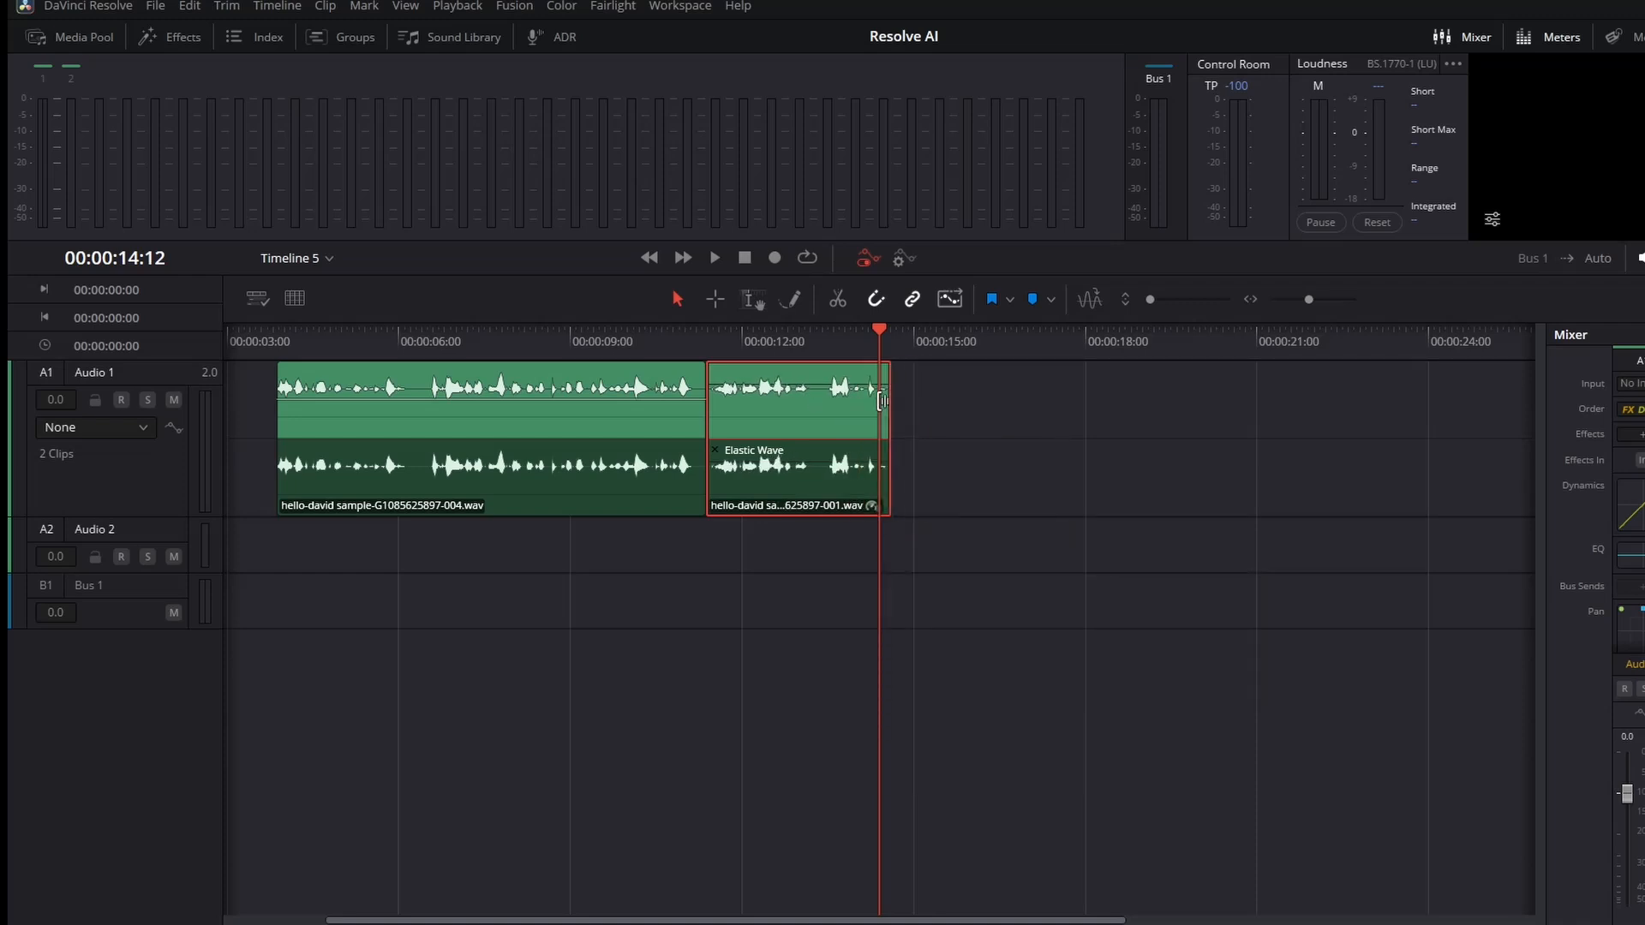
Play the retimed second clip and return to the Edit page timeline.
click(728, 342)
key(space)
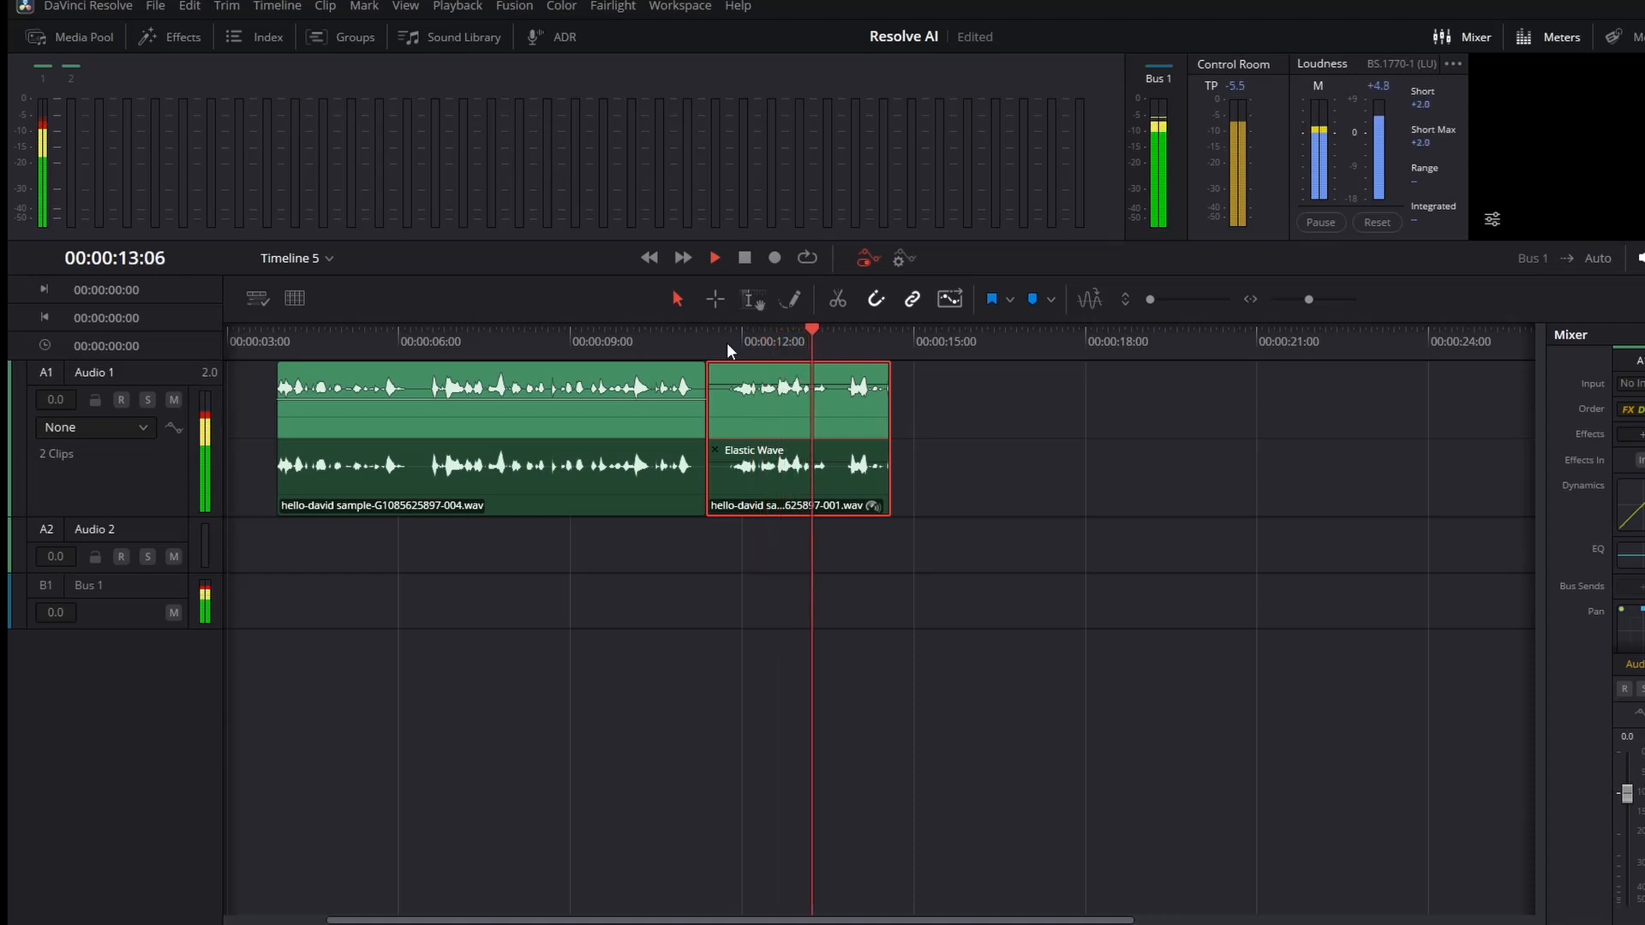
click(729, 348)
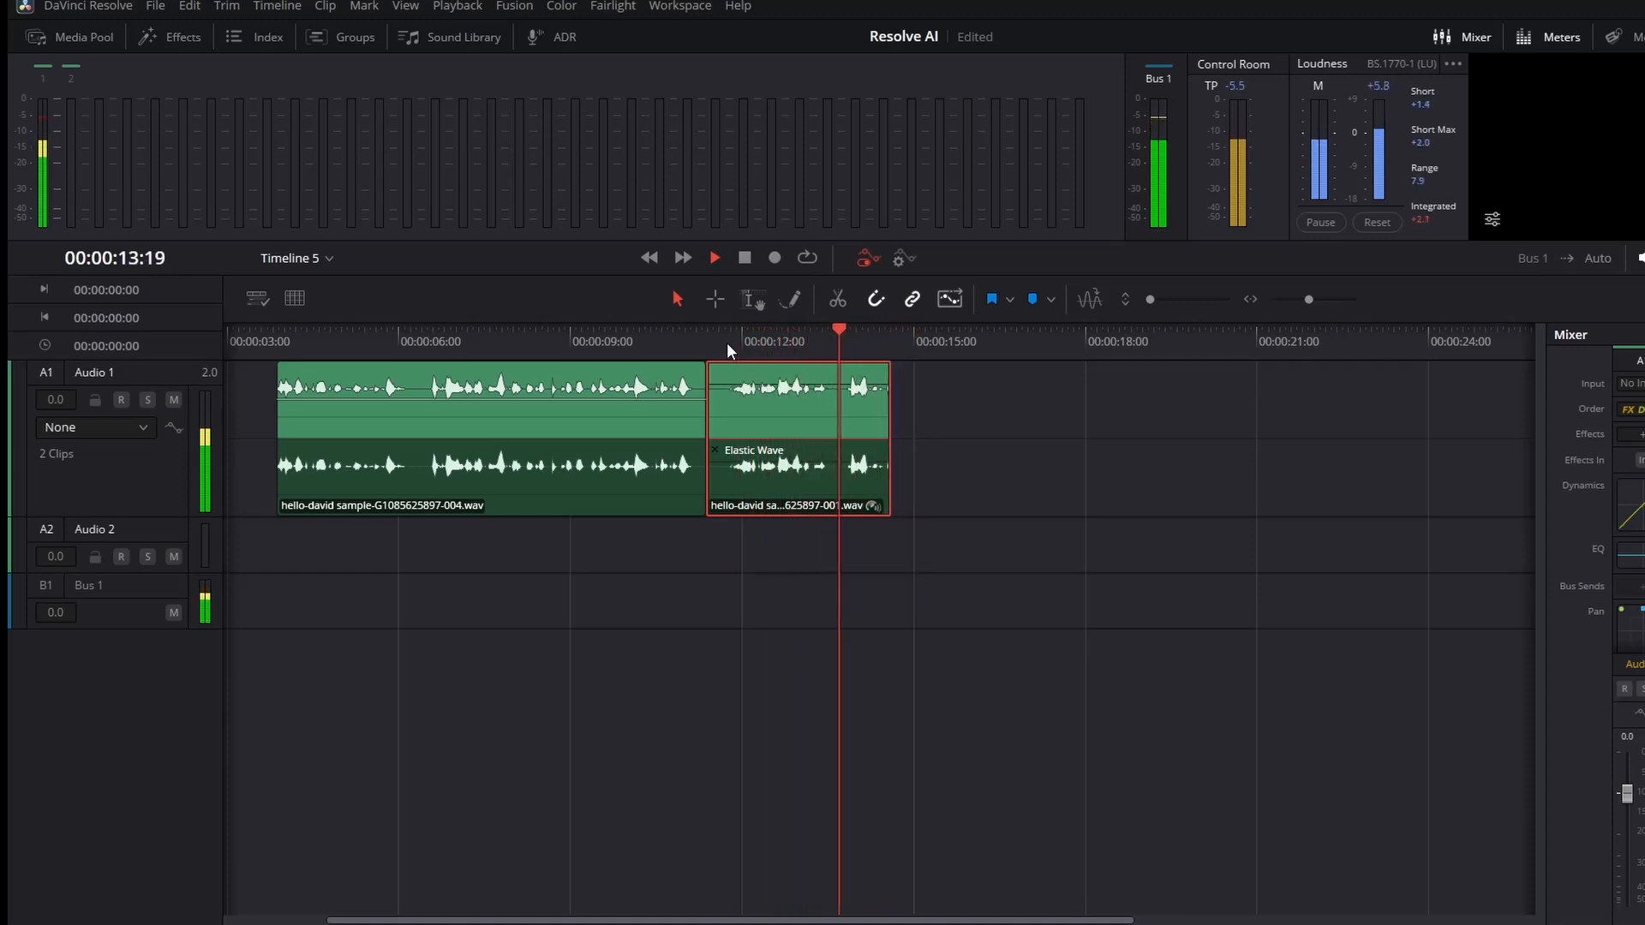
click(735, 348)
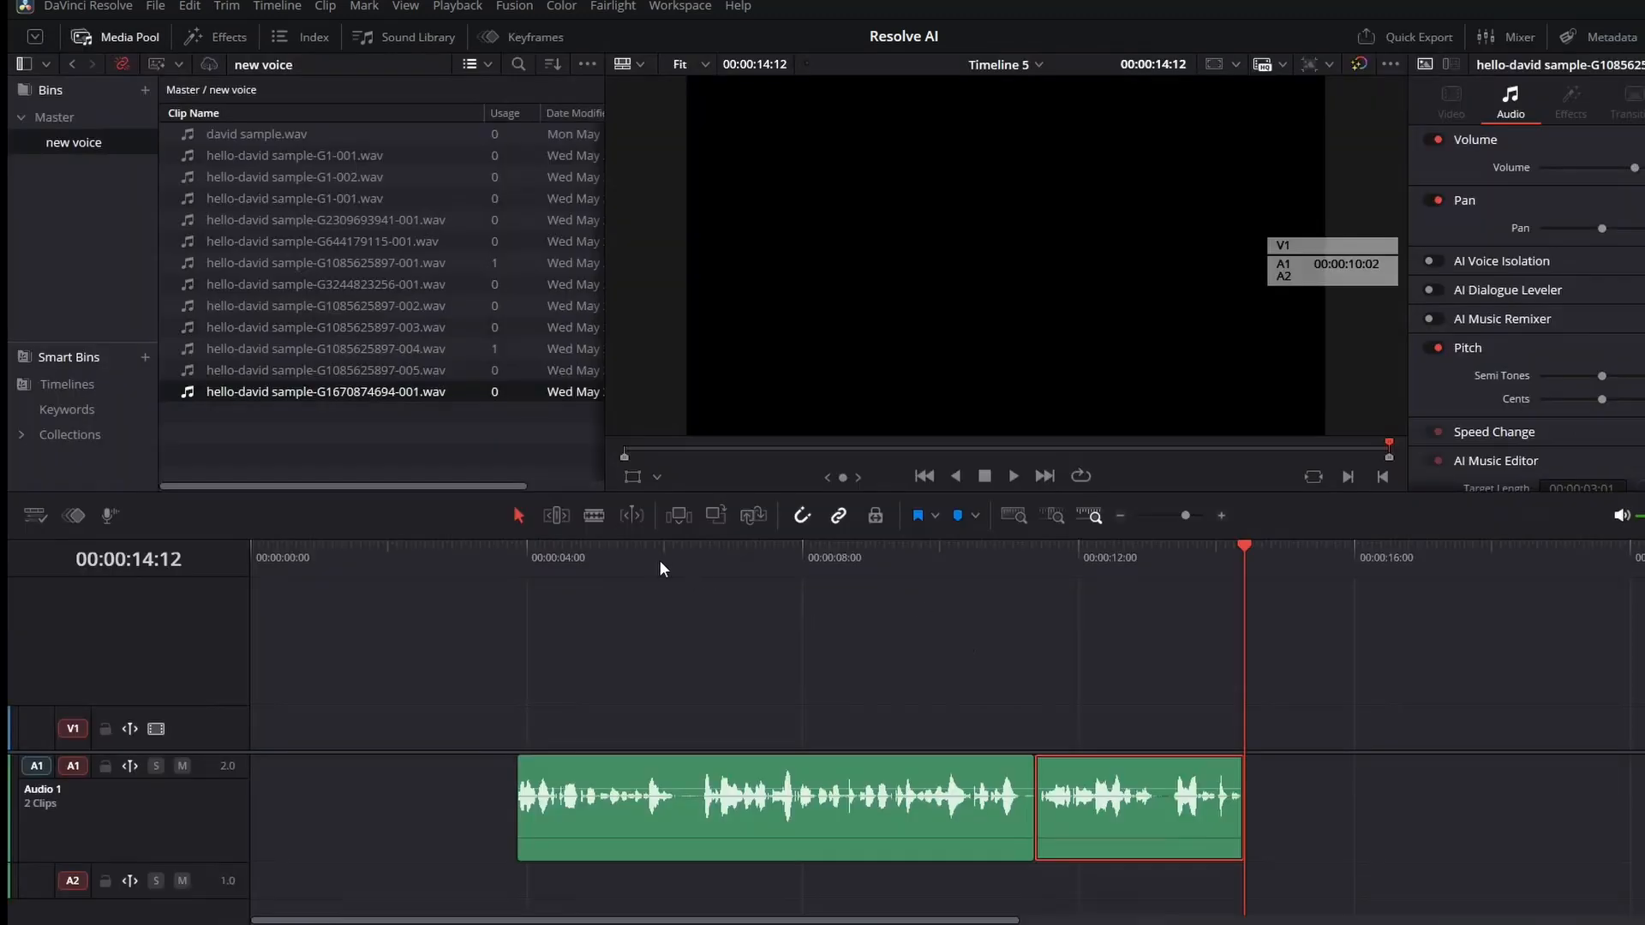
click(609, 555)
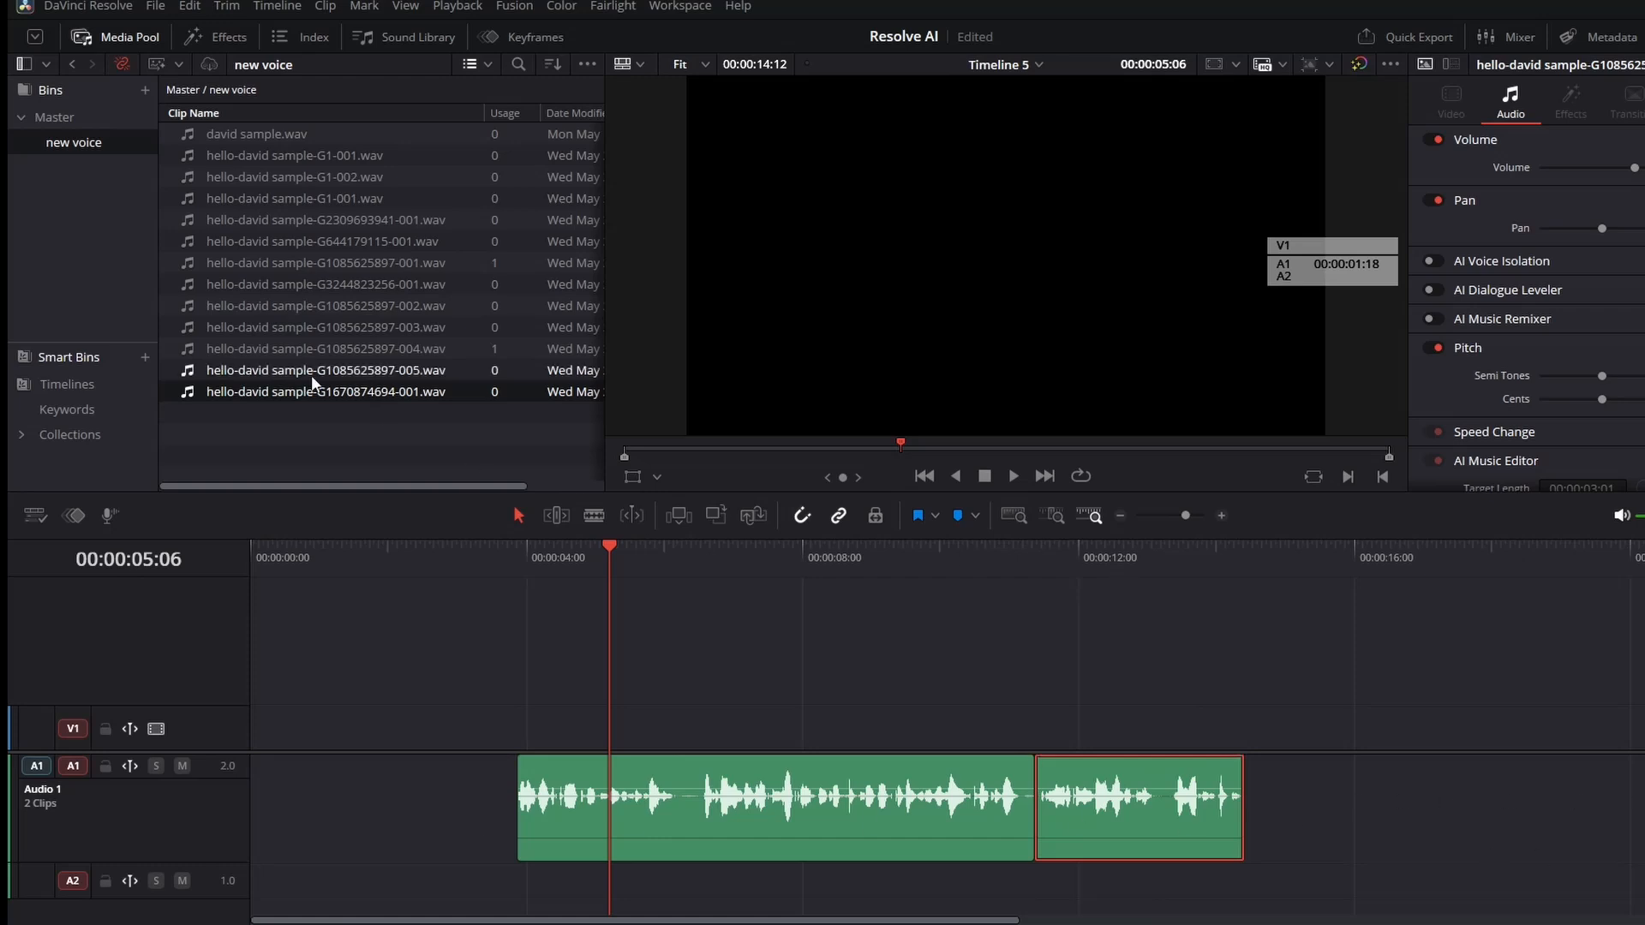
Open the Master bin and play through the EDIUS version.wav clip in the source viewer.
click(270, 5)
mouse_move(283, 214)
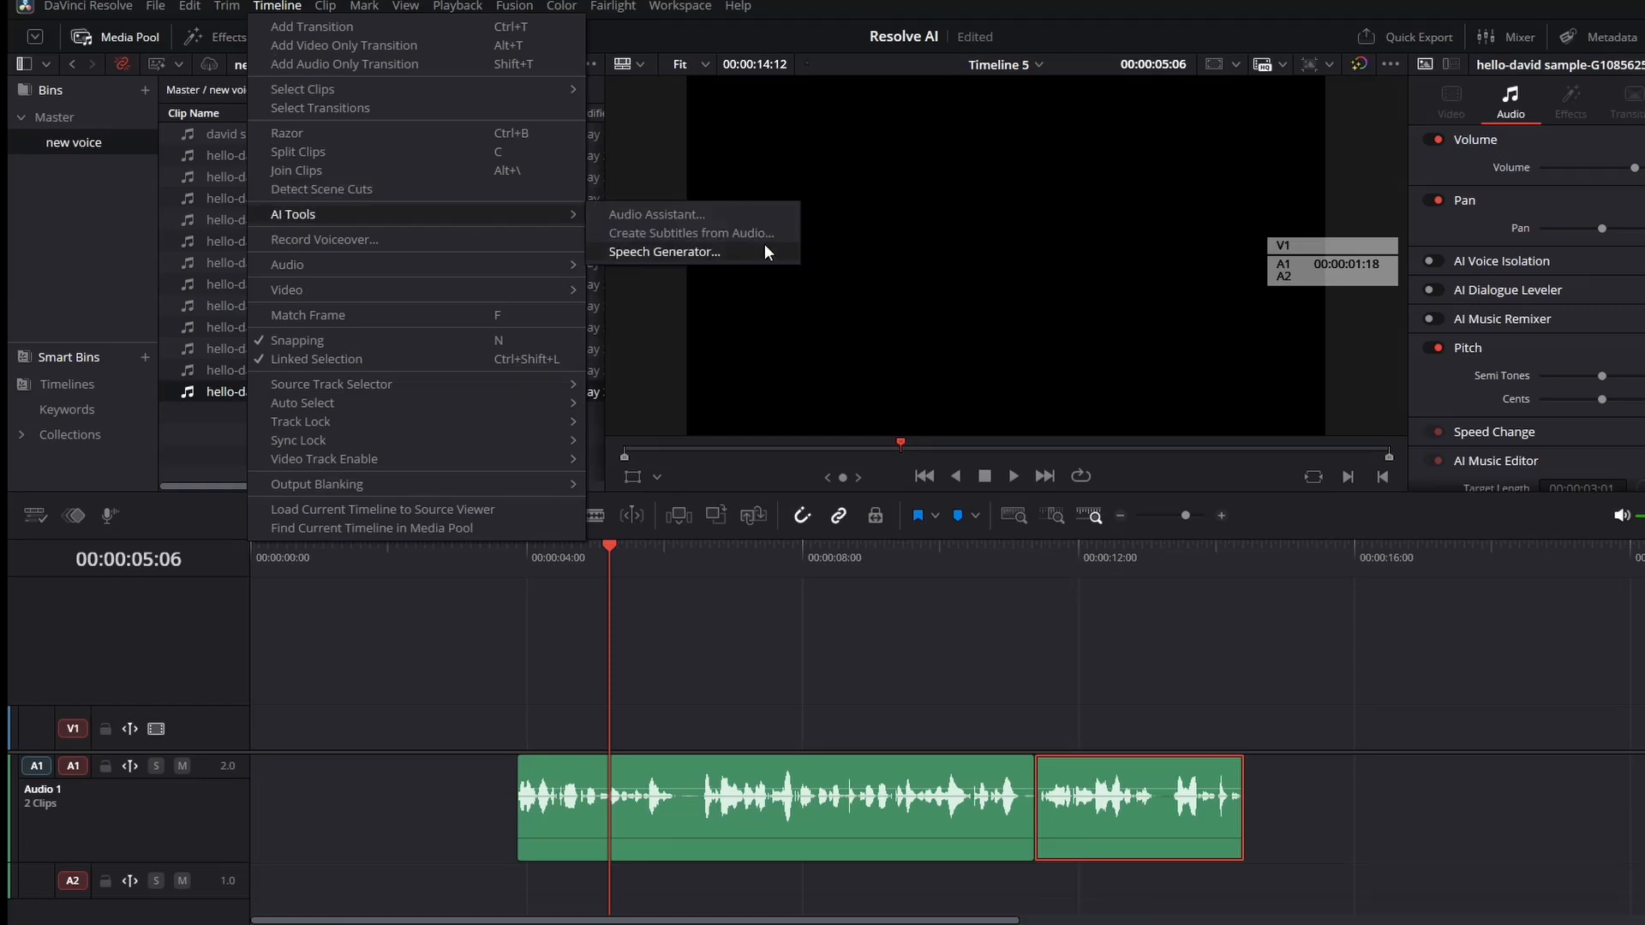
click(75, 120)
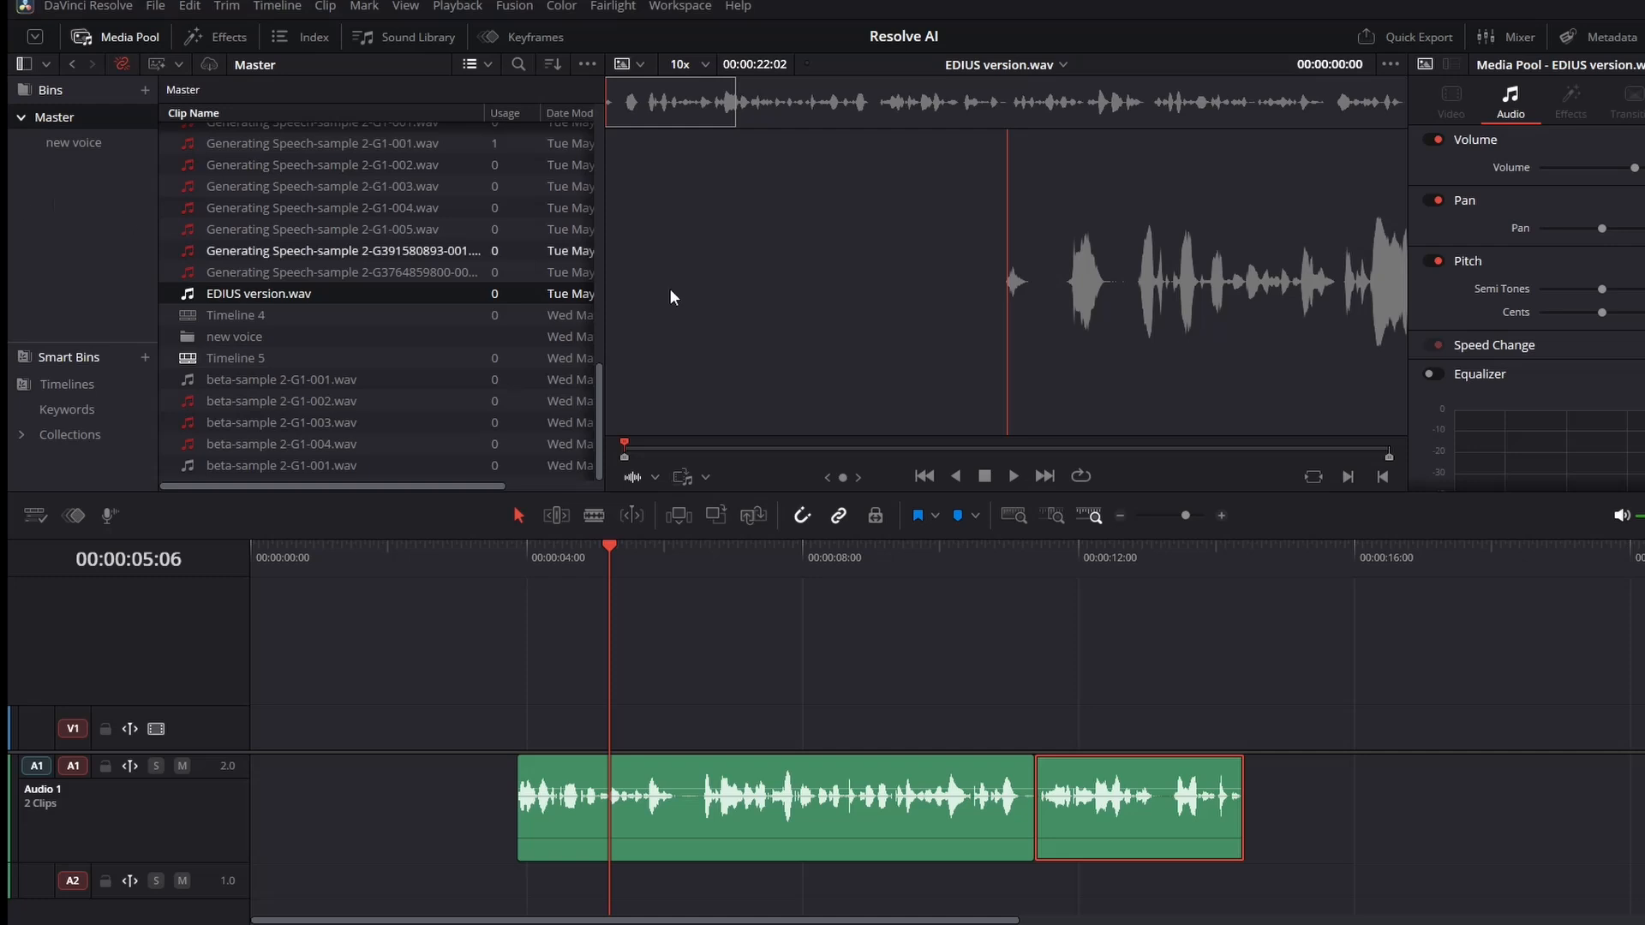
key(space)
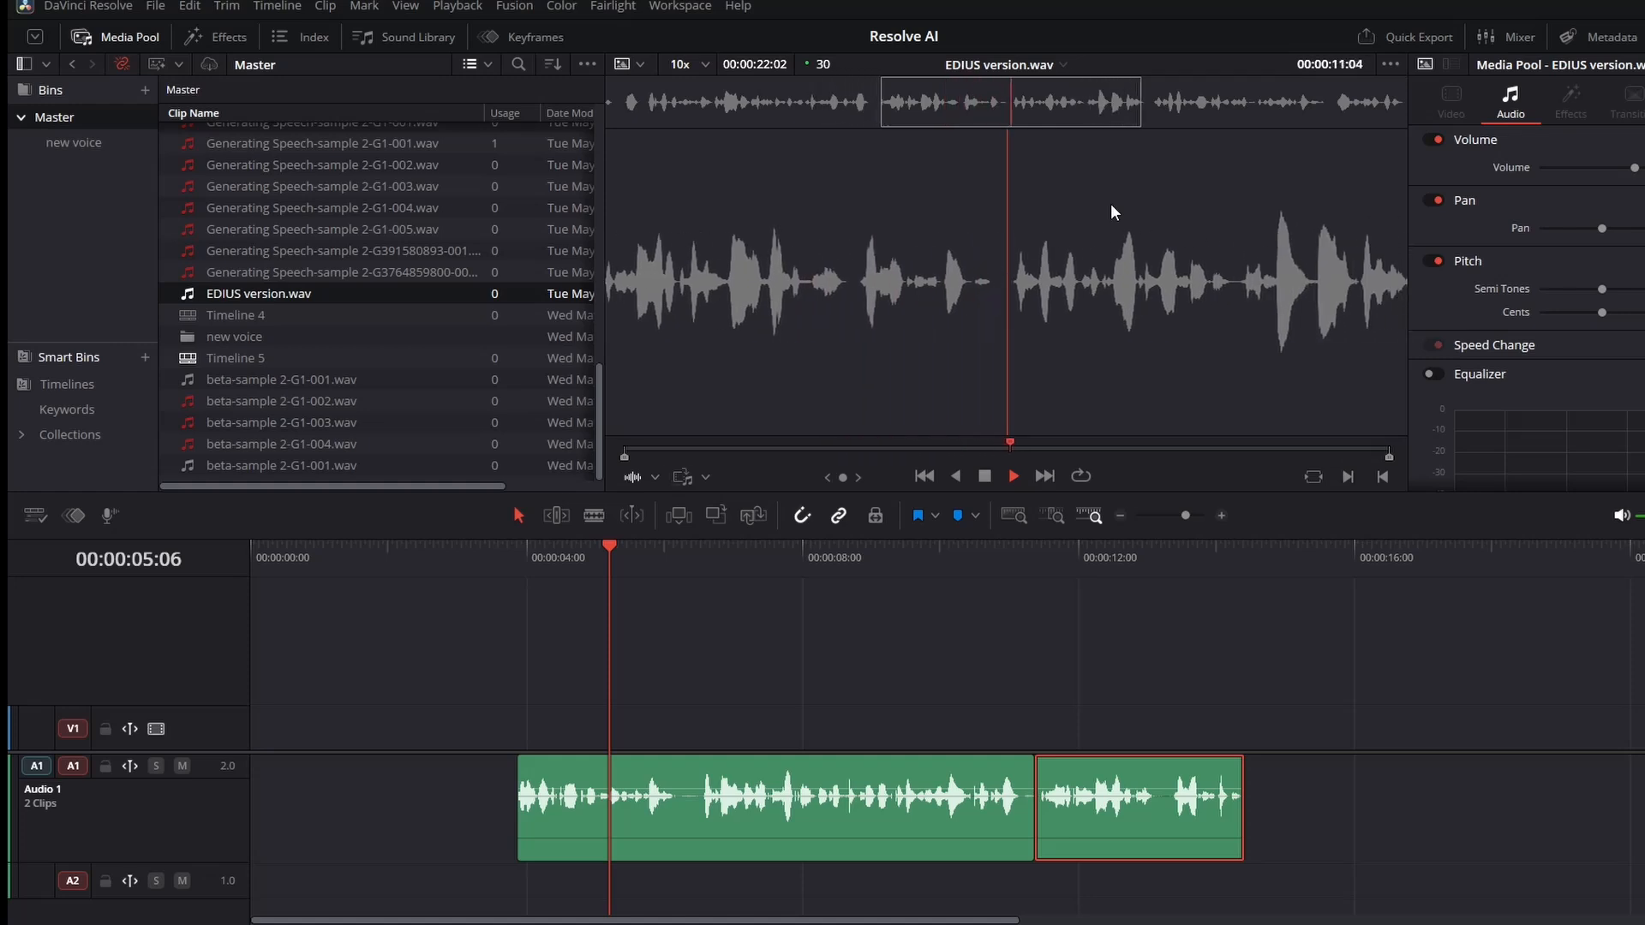
key(space)
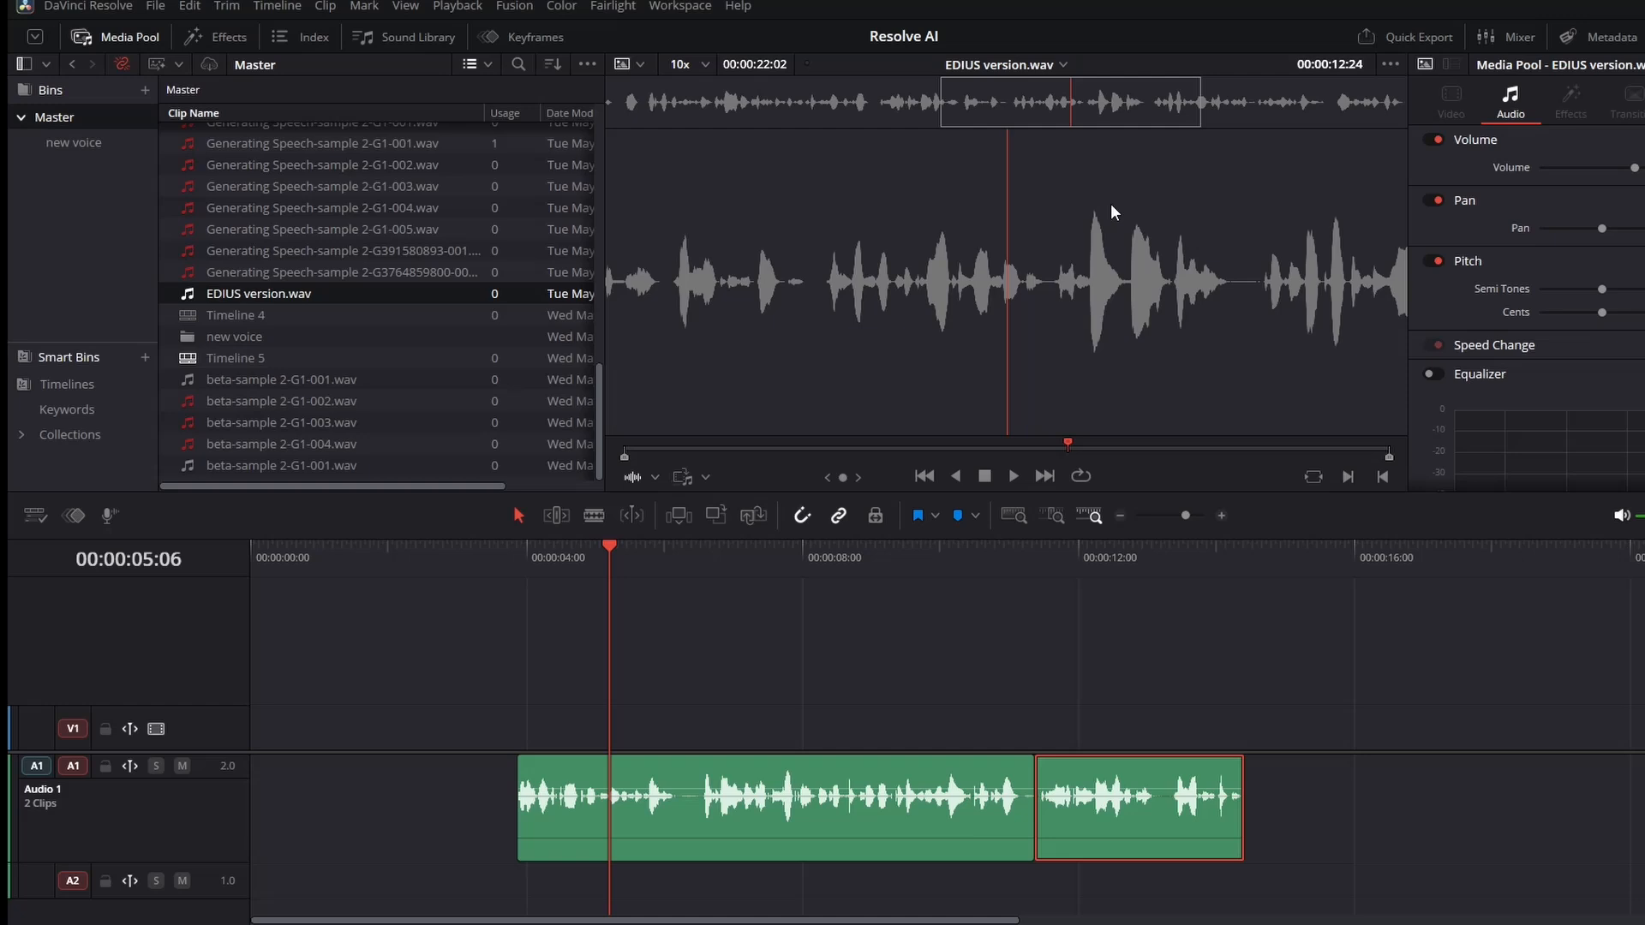
Open the Audio Assistant from the timeline's AI tools.
click(279, 3)
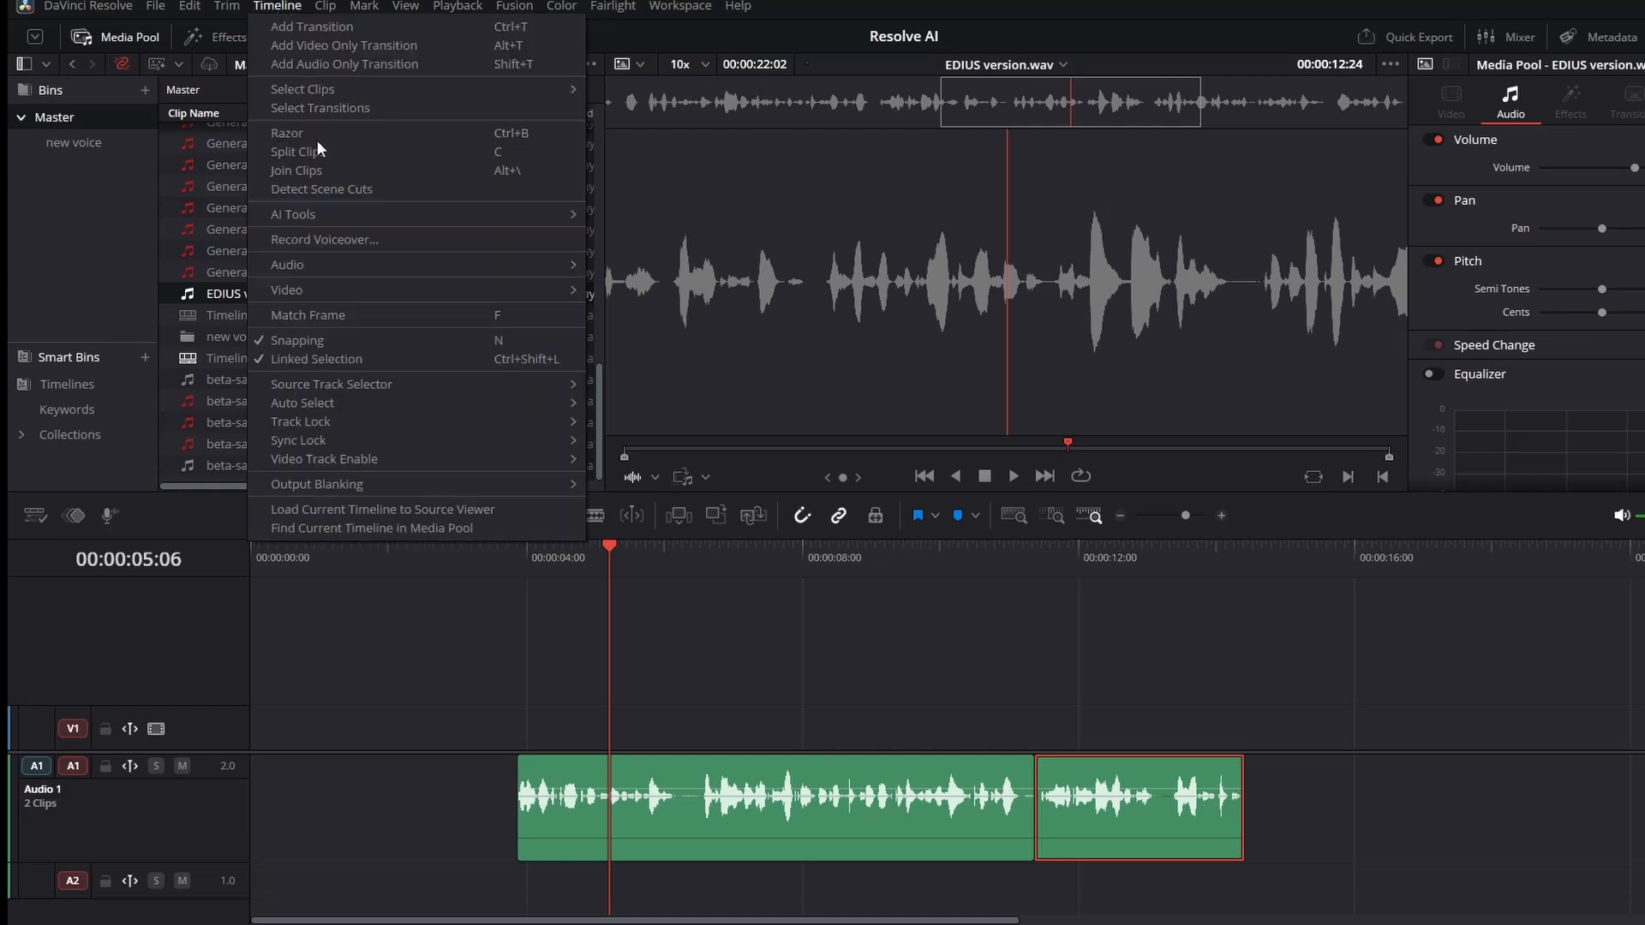
mouse_move(316, 217)
click(651, 216)
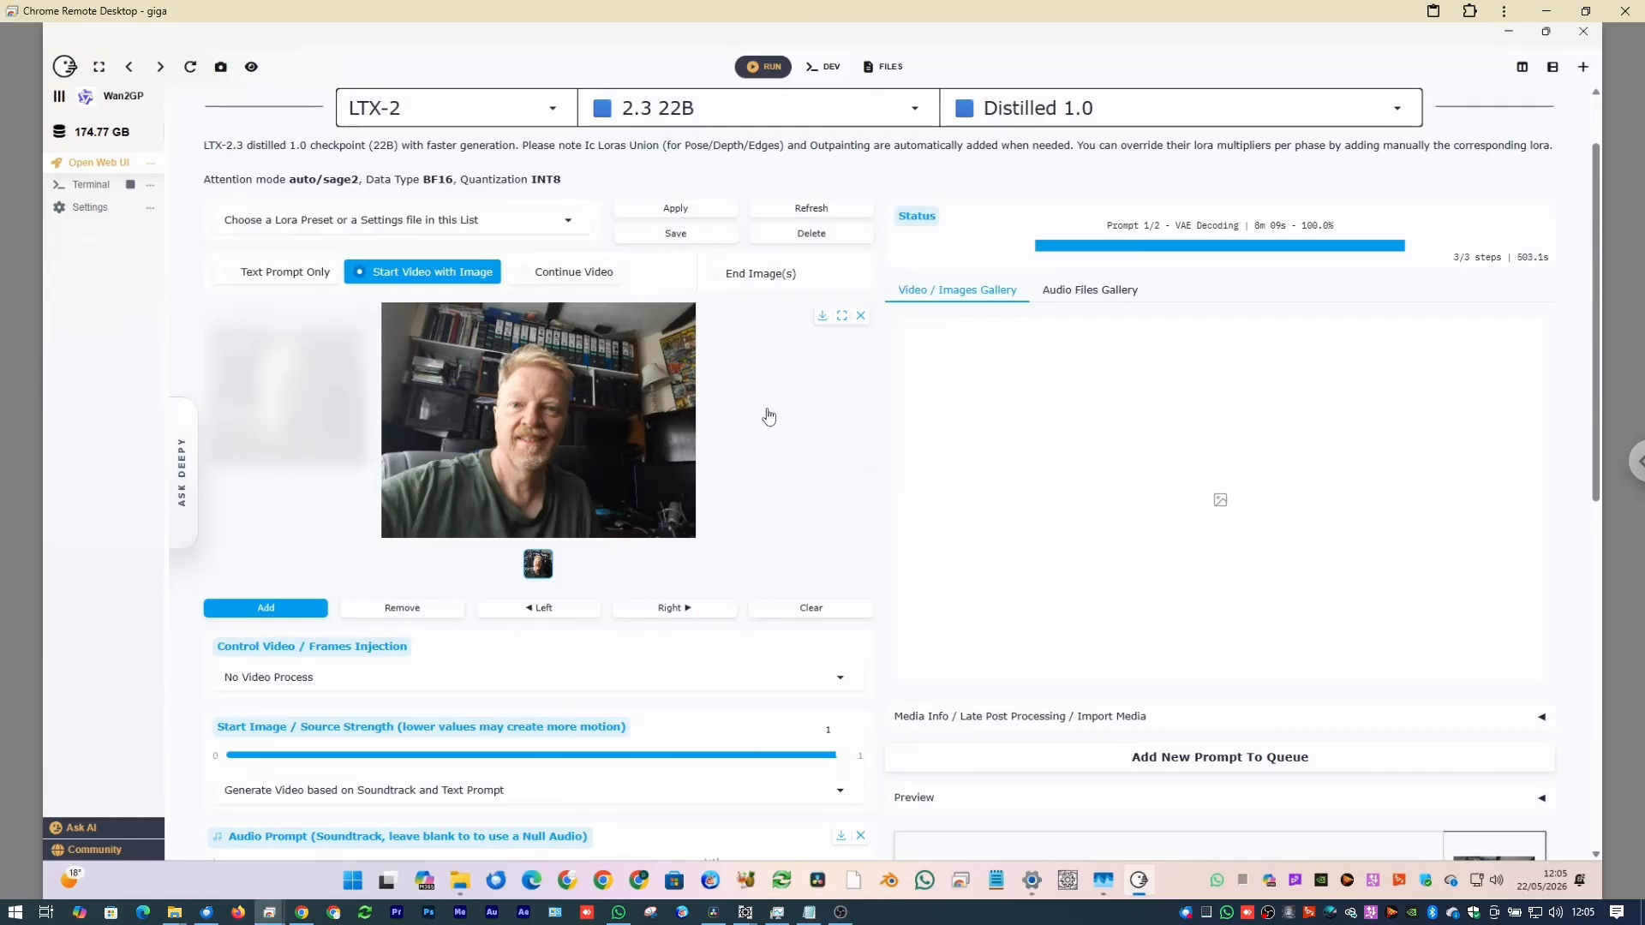
Switch to Wan2GP in the remote desktop and scroll through the LTX-2 video generator's audio prompt and text prompt settings.
scroll(765, 411, down, 4)
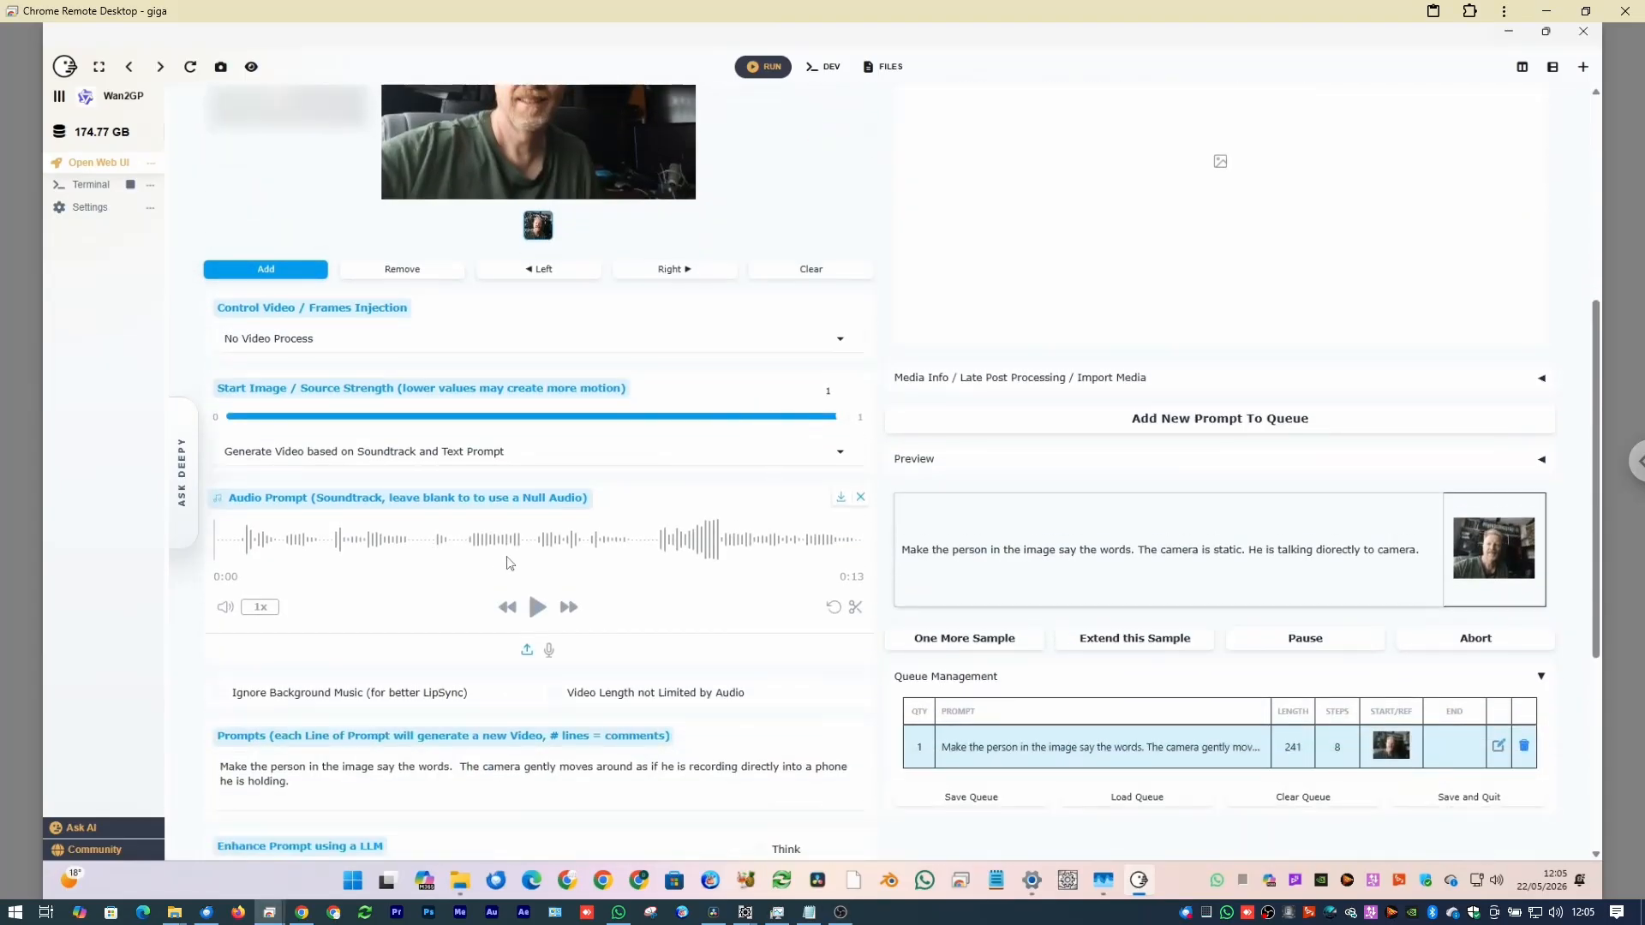
scroll(333, 724, down, 1)
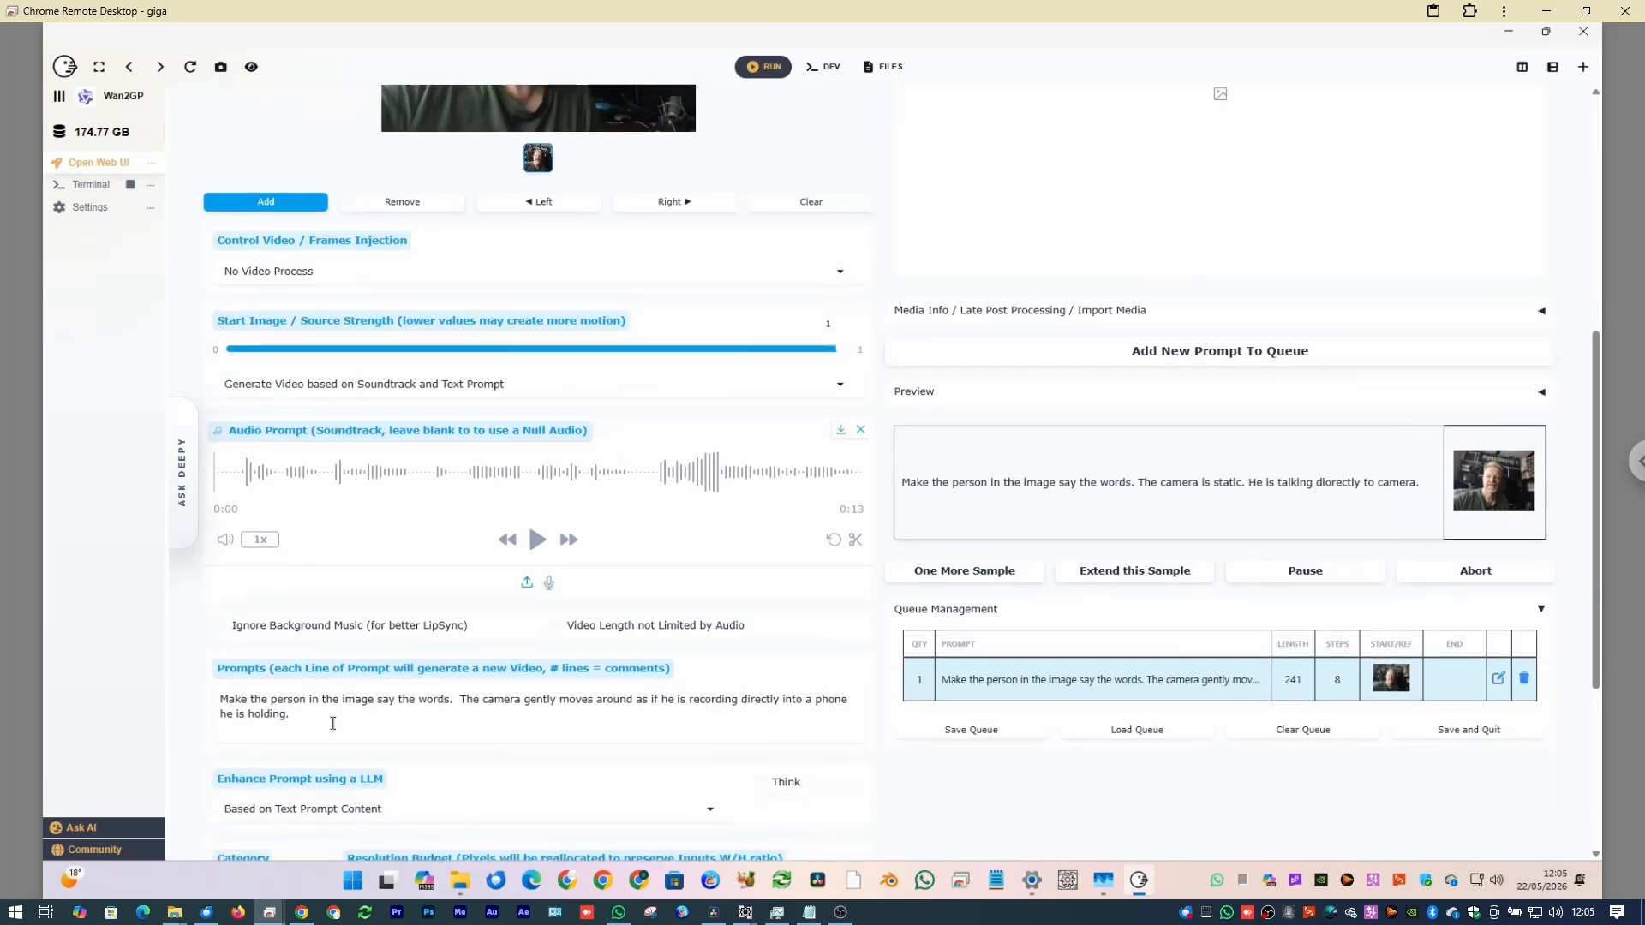
scroll(569, 697, up, 5)
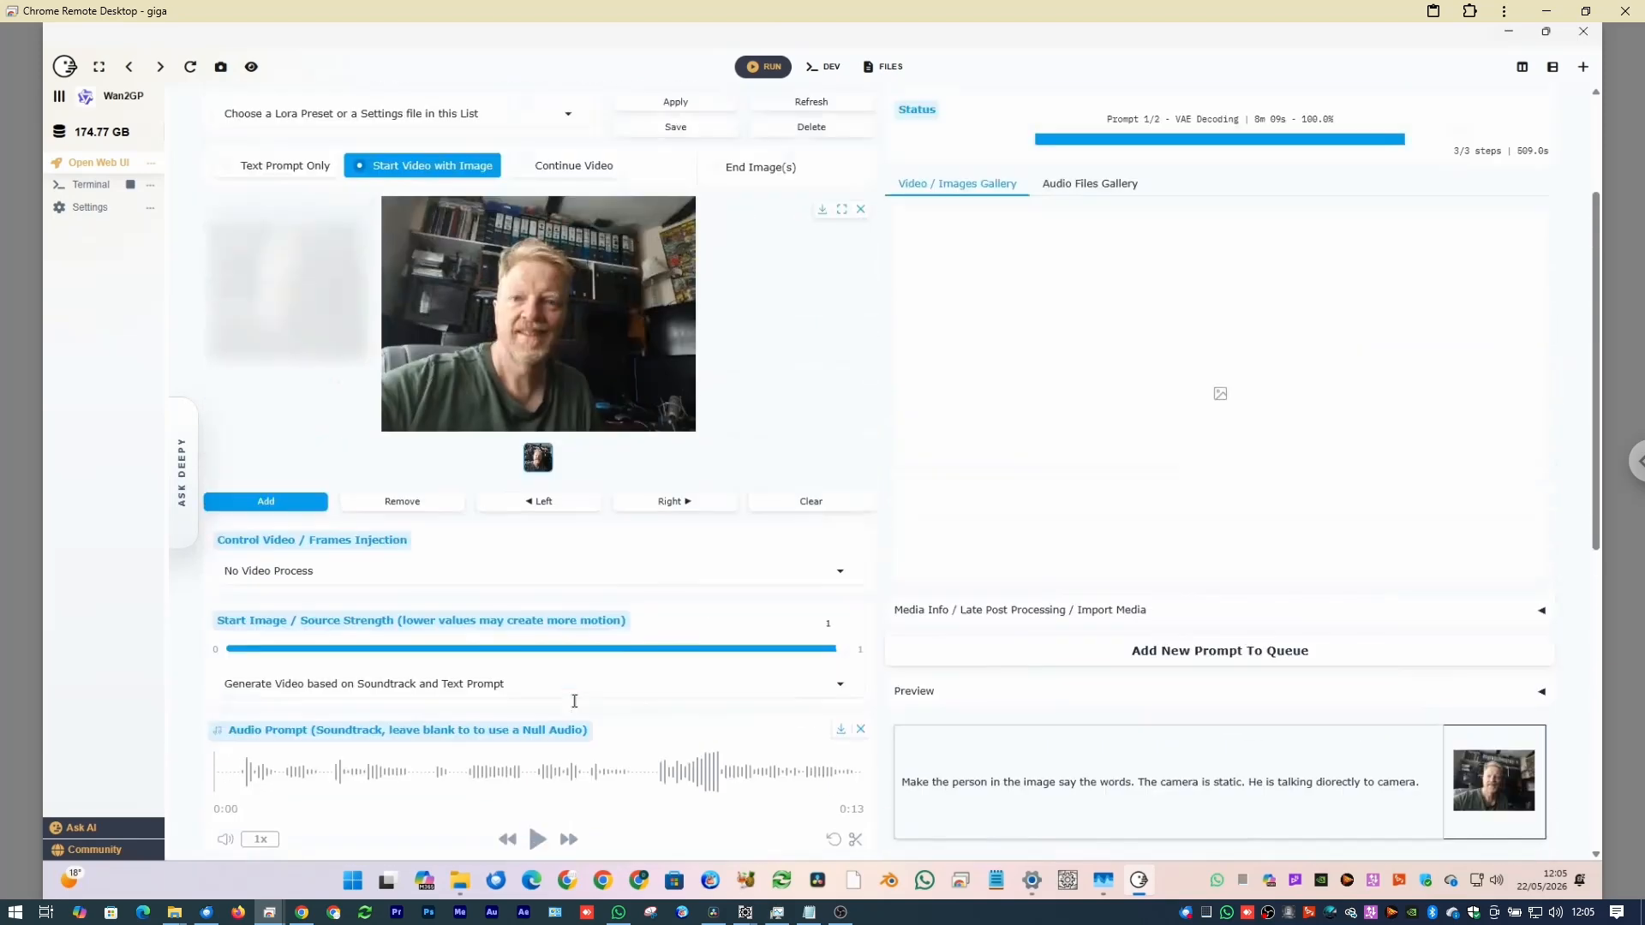
scroll(994, 643, up, 1)
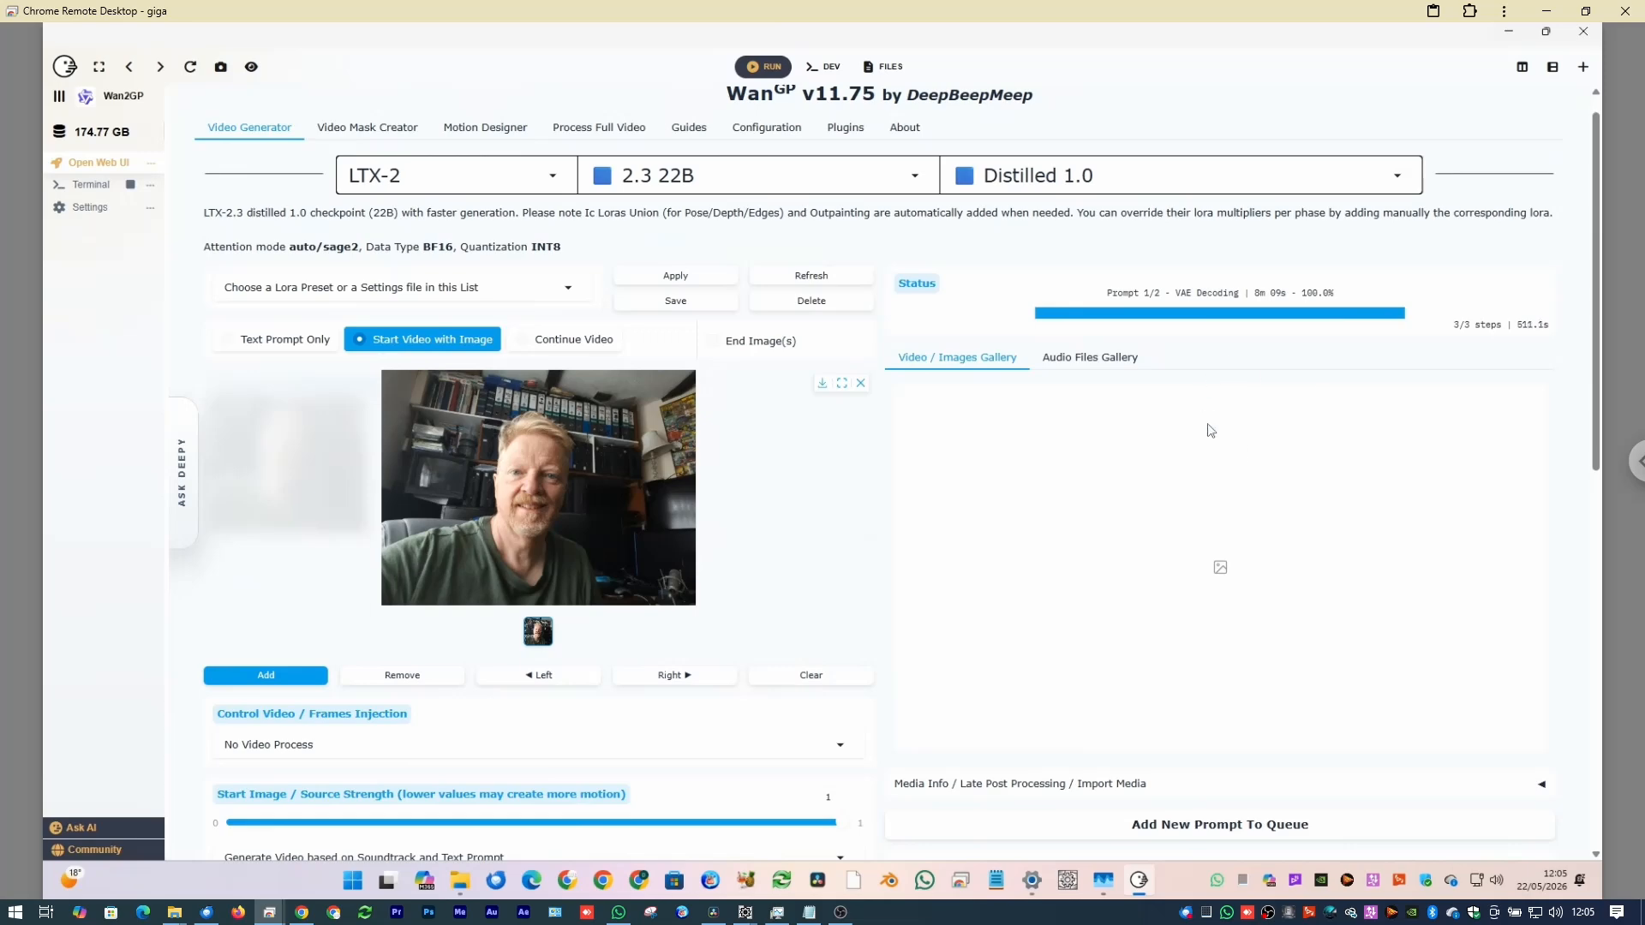